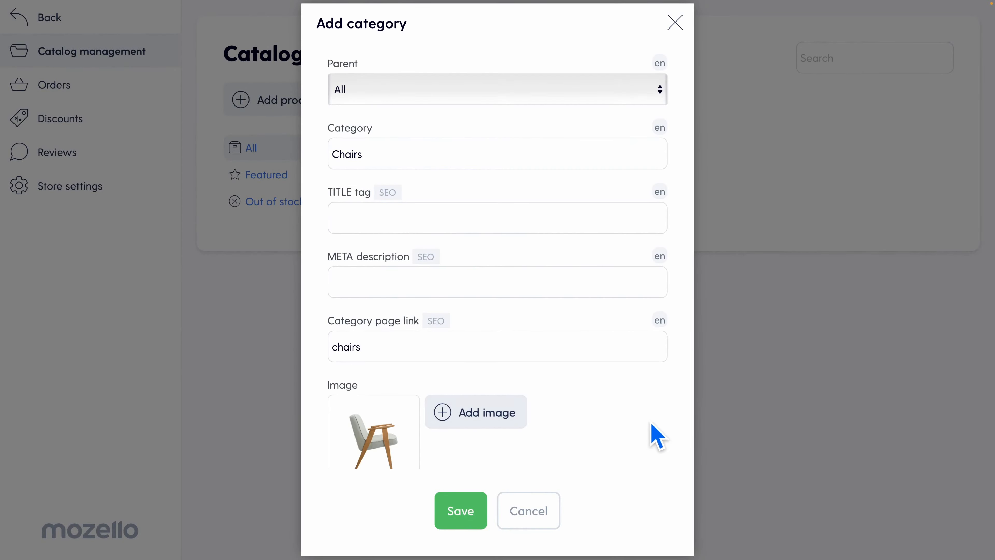
- Save the new Chairs category
click(475, 514)
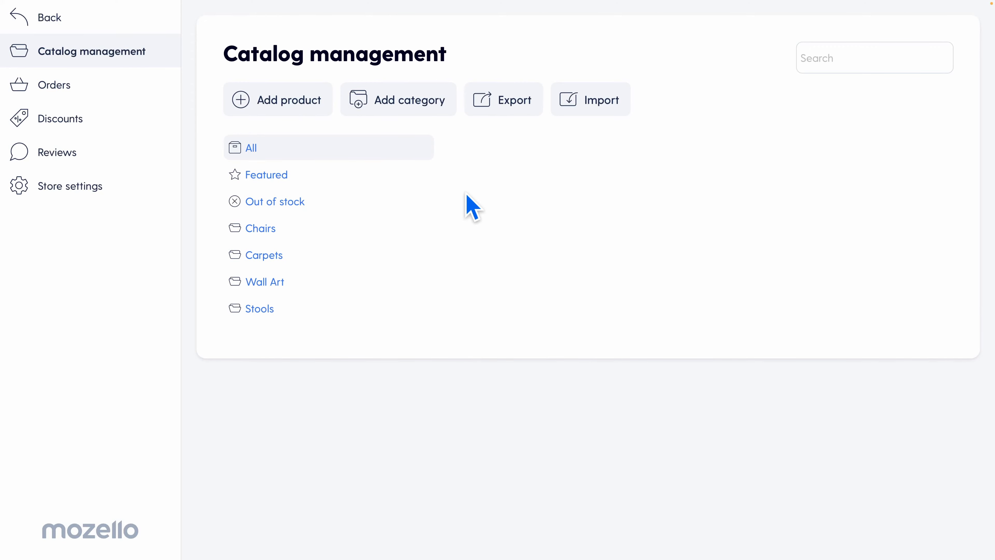
- Start a new catalog product in the Chairs category and title it "Chair 1"
click(301, 103)
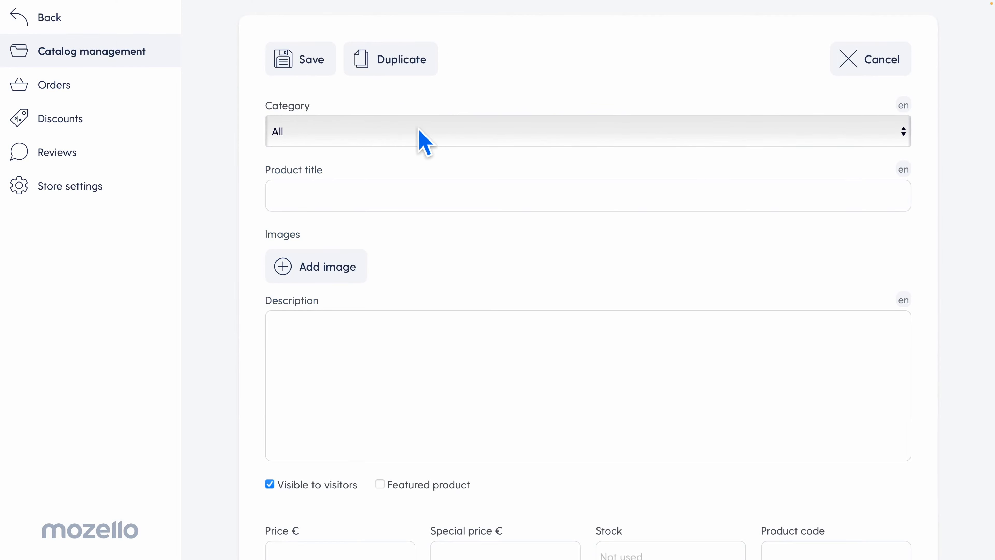
click(406, 136)
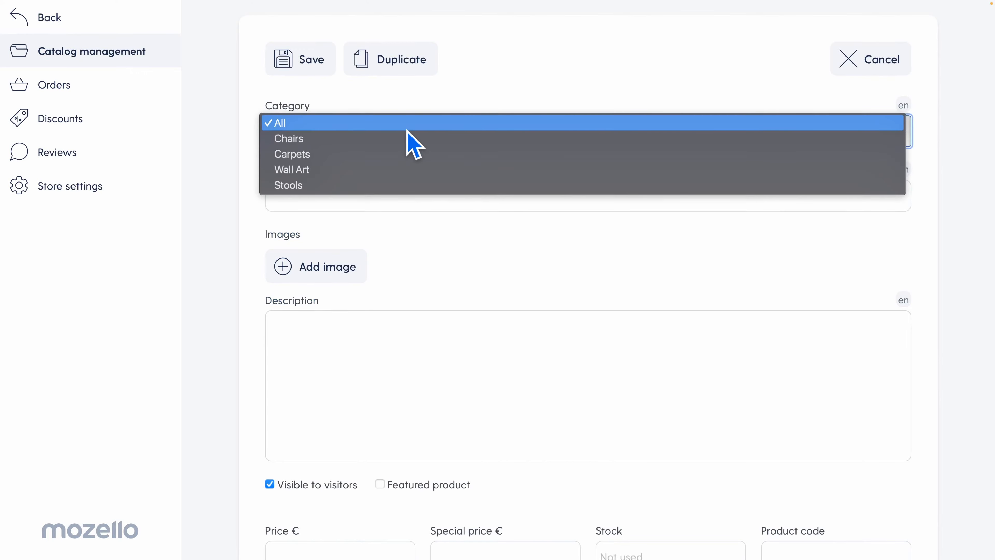
click(312, 138)
click(372, 196)
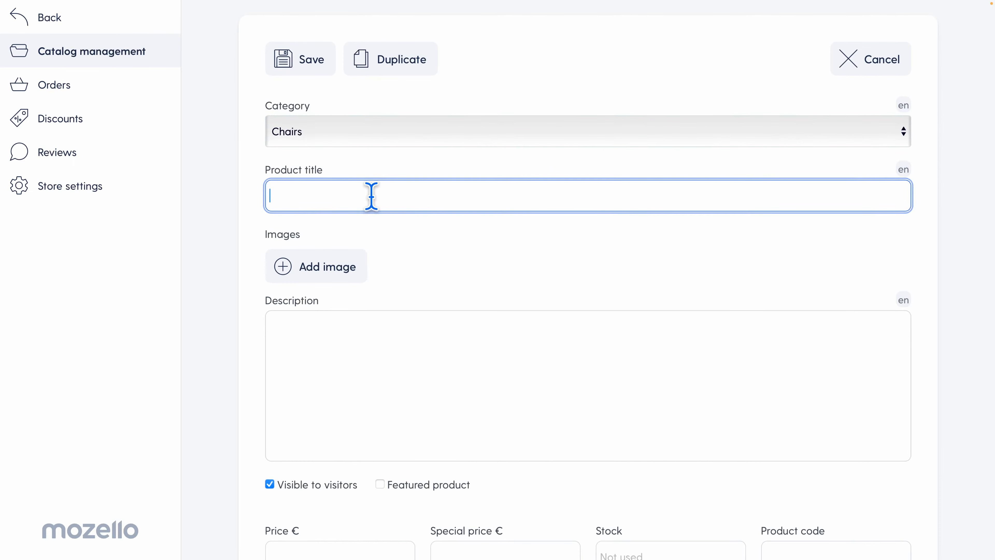
text(Chair 1)
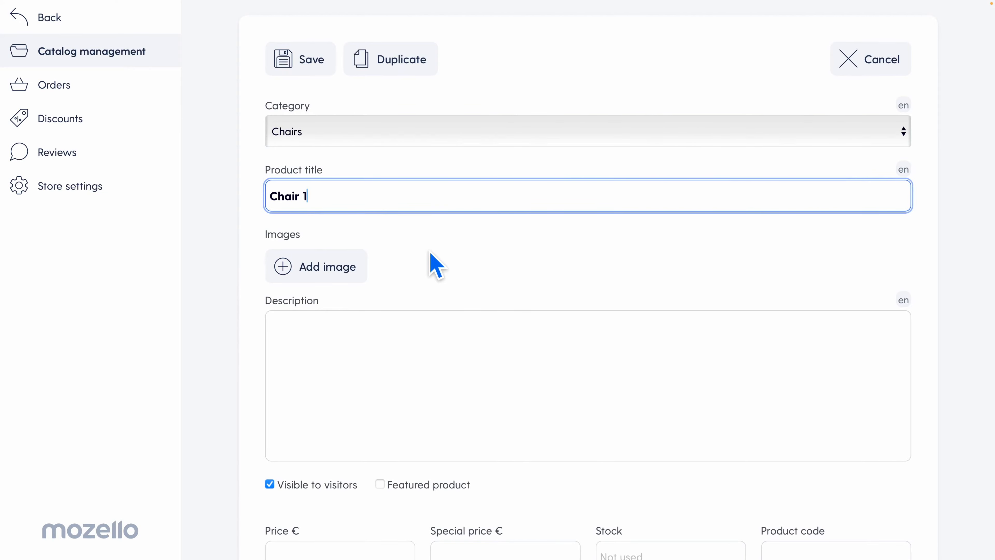
- Upload chair-1.jpg from the Online Store folder as the product's image
click(298, 266)
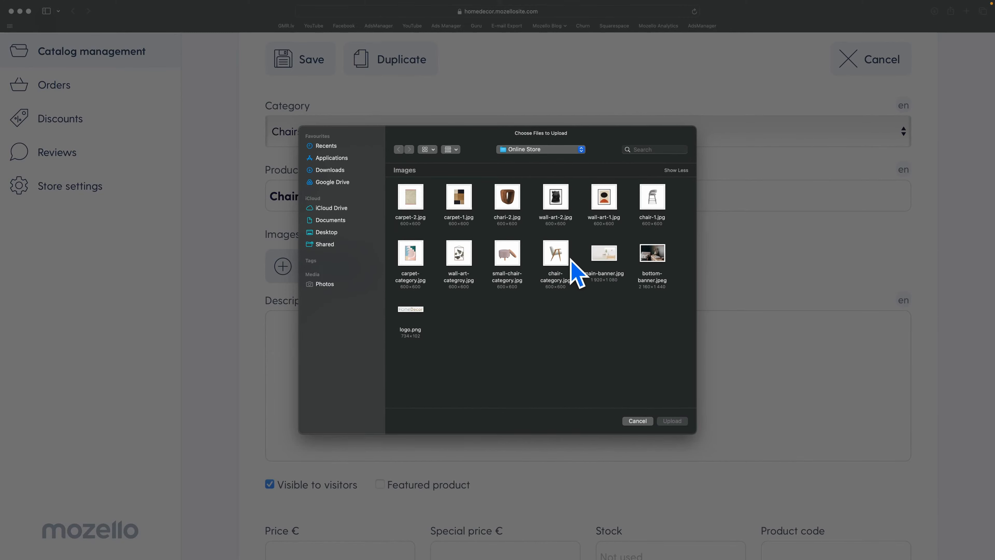
click(651, 198)
click(673, 421)
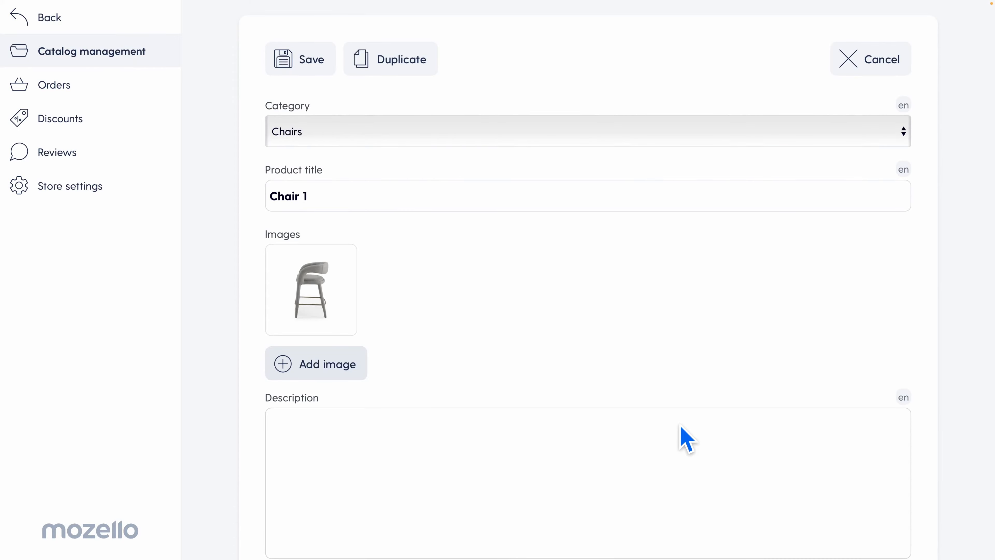
- Set the product's price to €30 and its stock to 10
scroll(686, 438, down, 5)
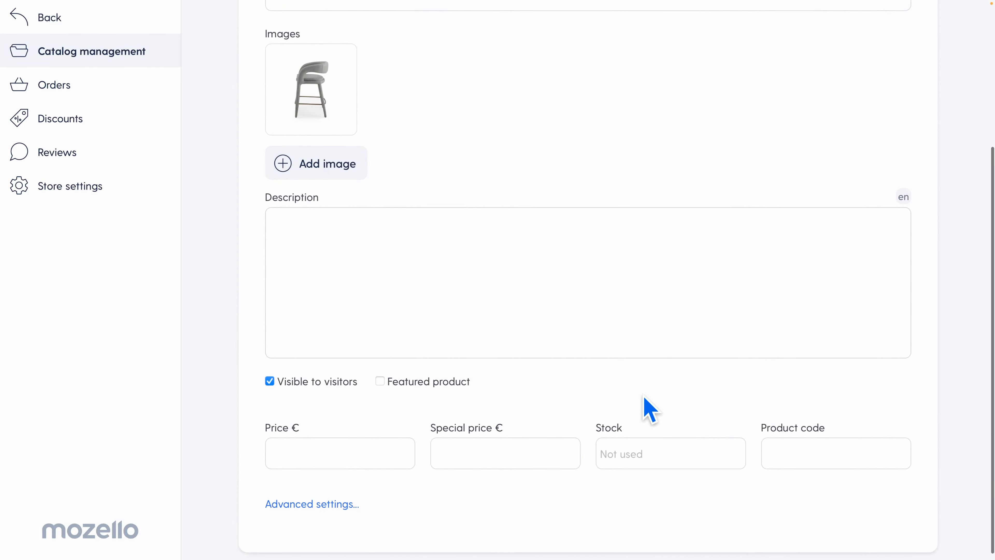
click(446, 260)
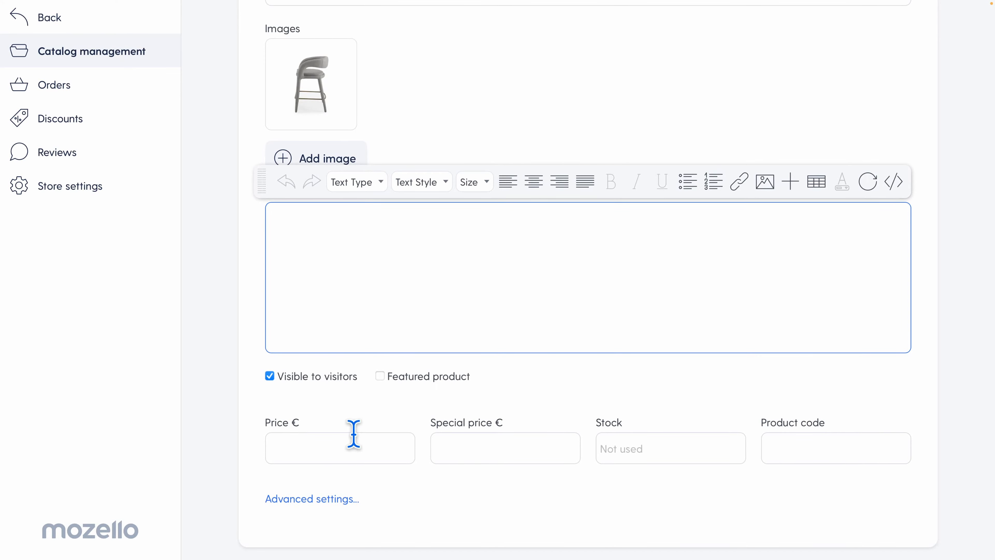
click(348, 443)
text(30)
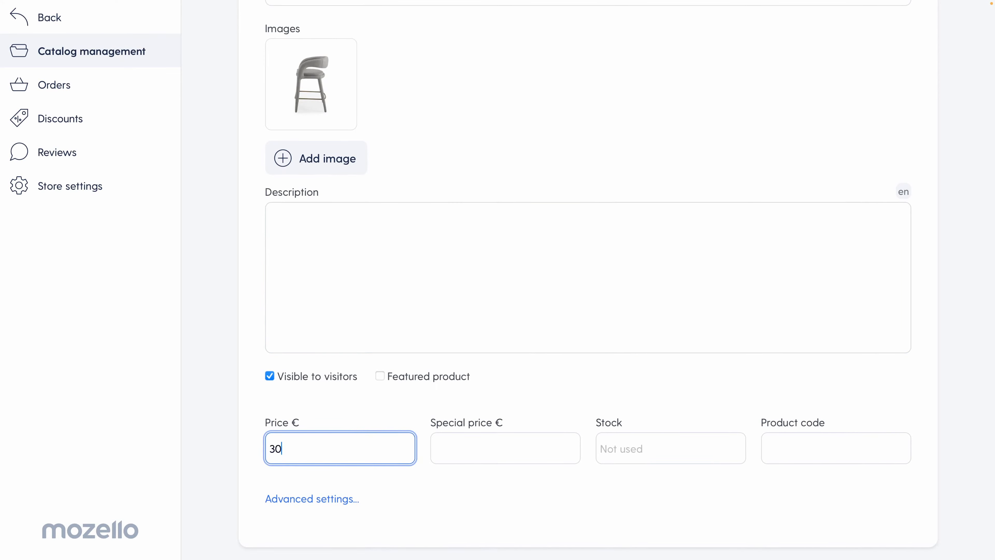
click(500, 454)
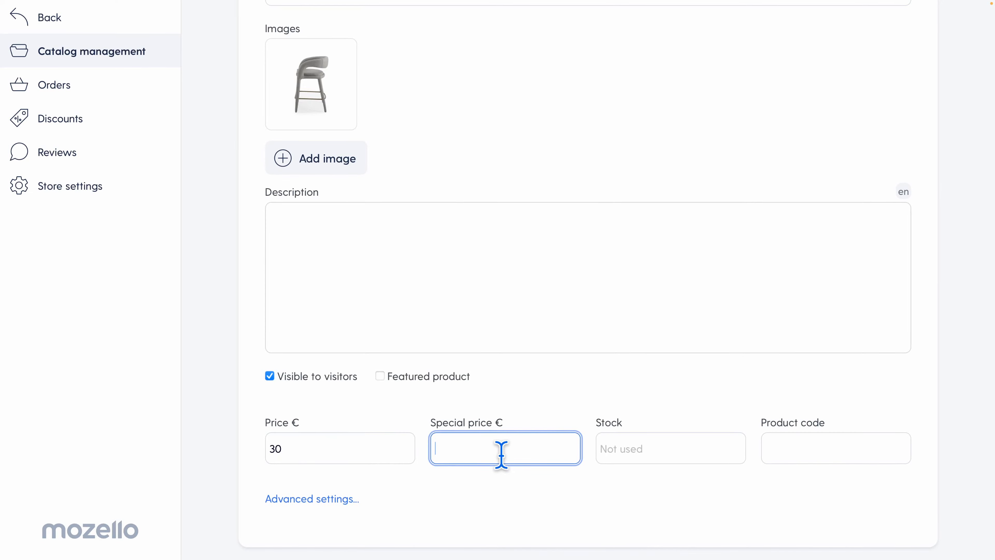
click(682, 455)
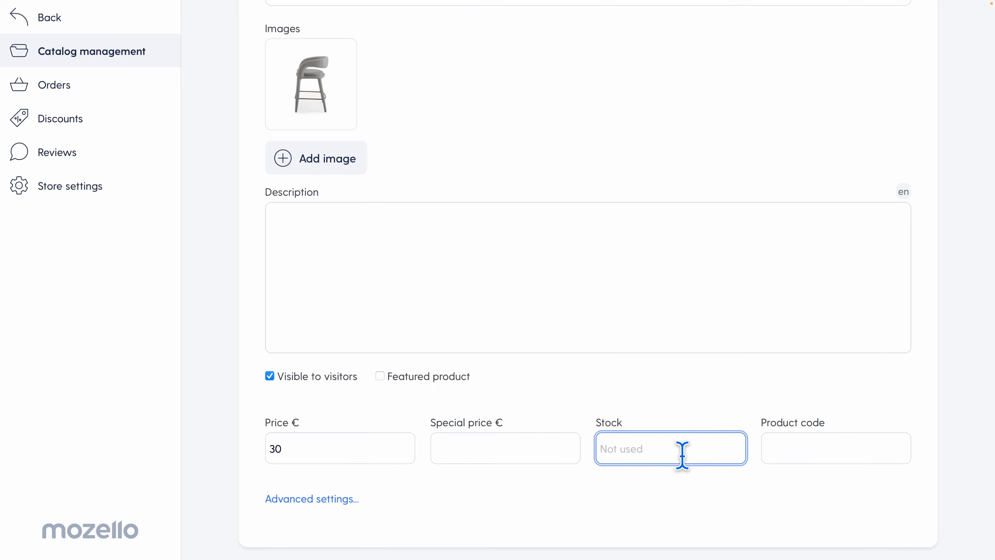
text(10)
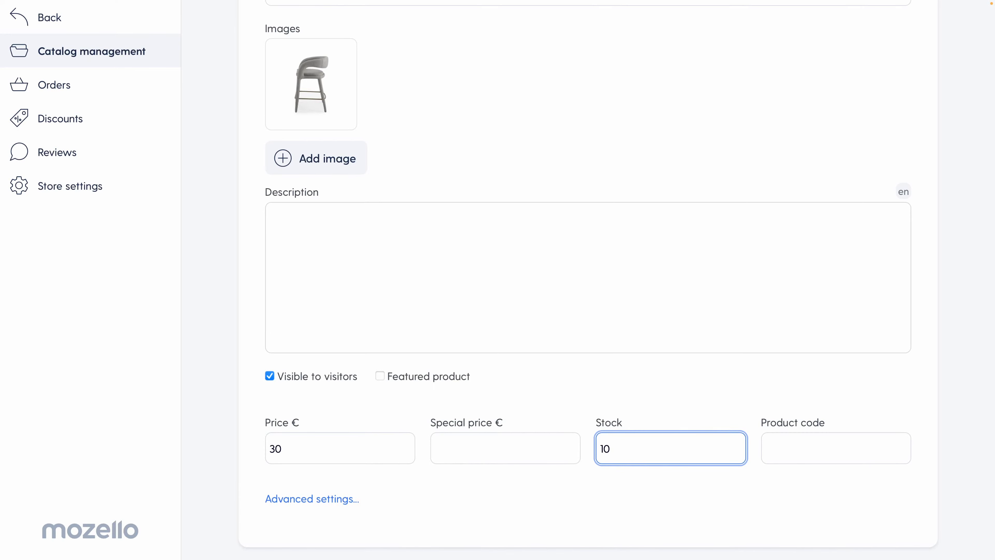
- Expand the product's advanced settings and name the variant option "Color"
scroll(591, 507, down, 1)
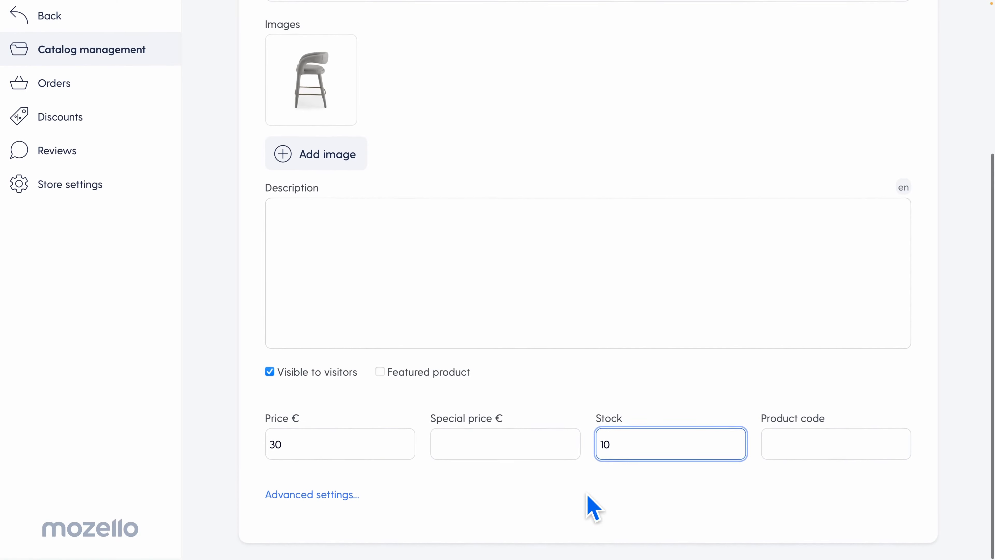
click(351, 497)
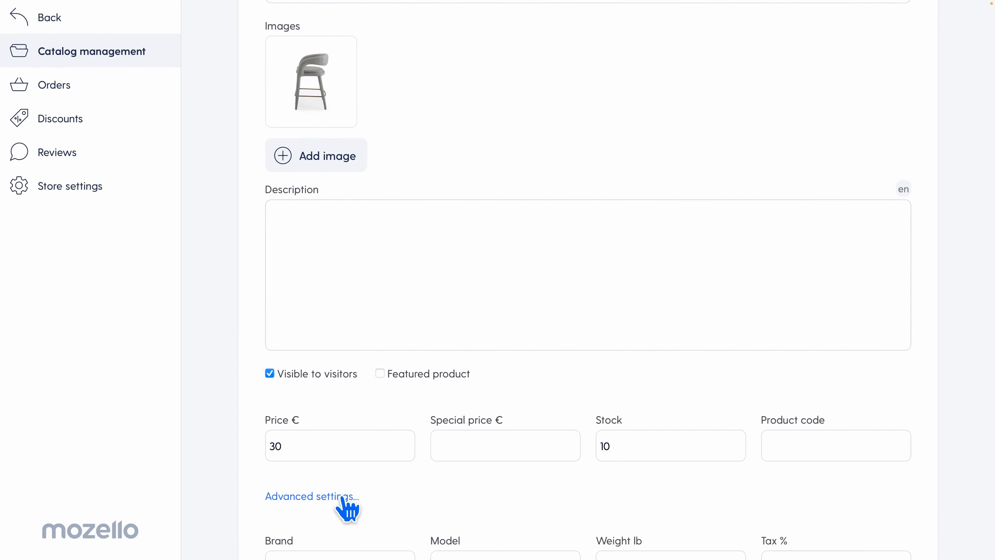
scroll(427, 485, down, 8)
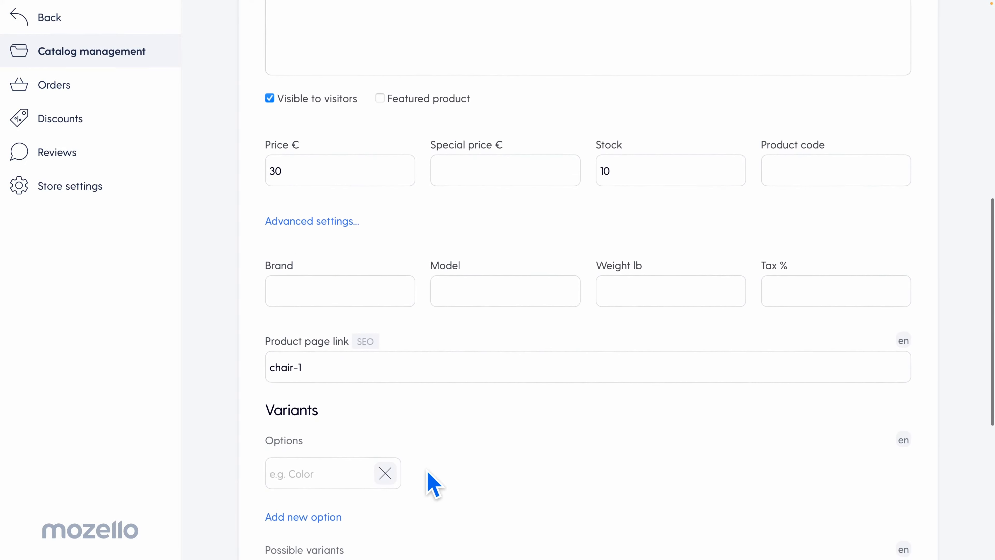
scroll(433, 484, down, 1)
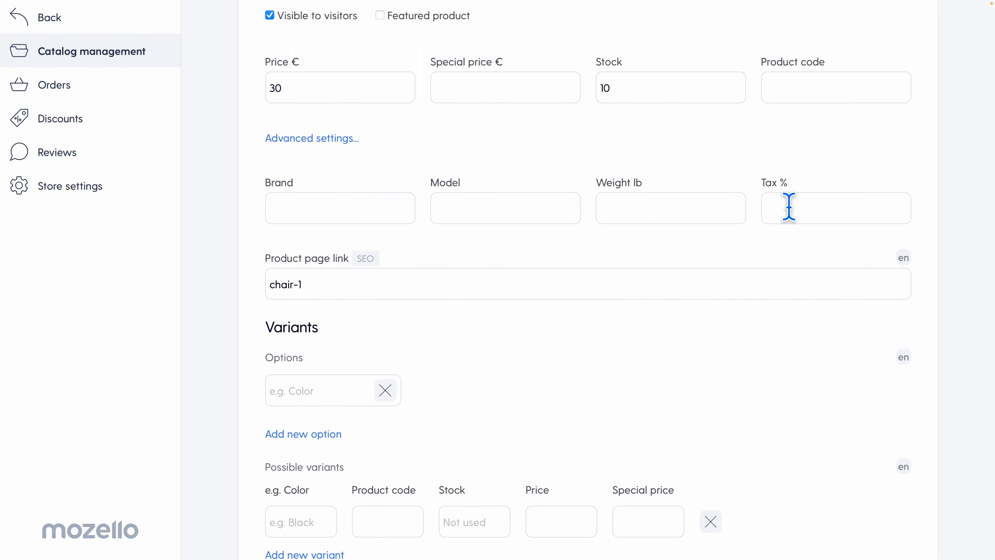
scroll(512, 237, down, 1)
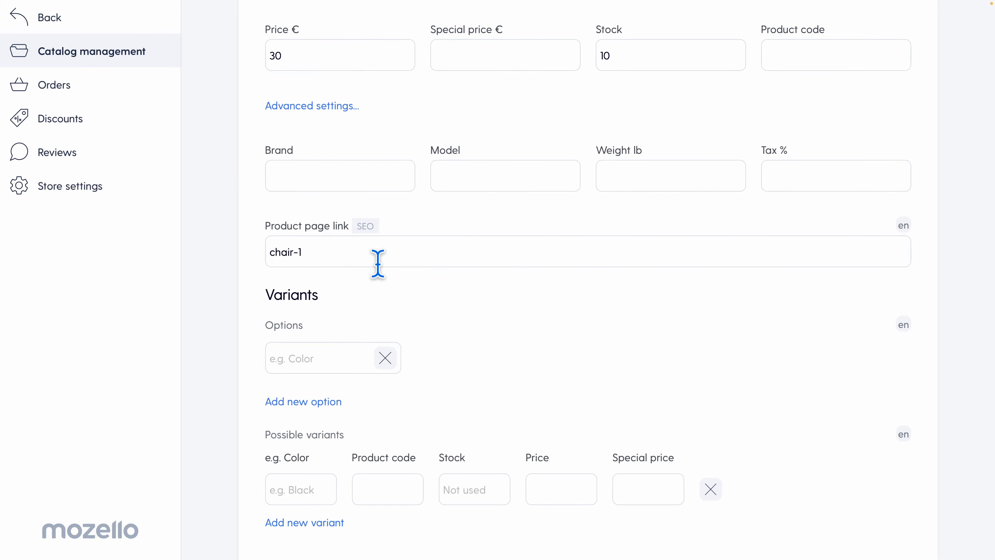
scroll(437, 296, down, 2)
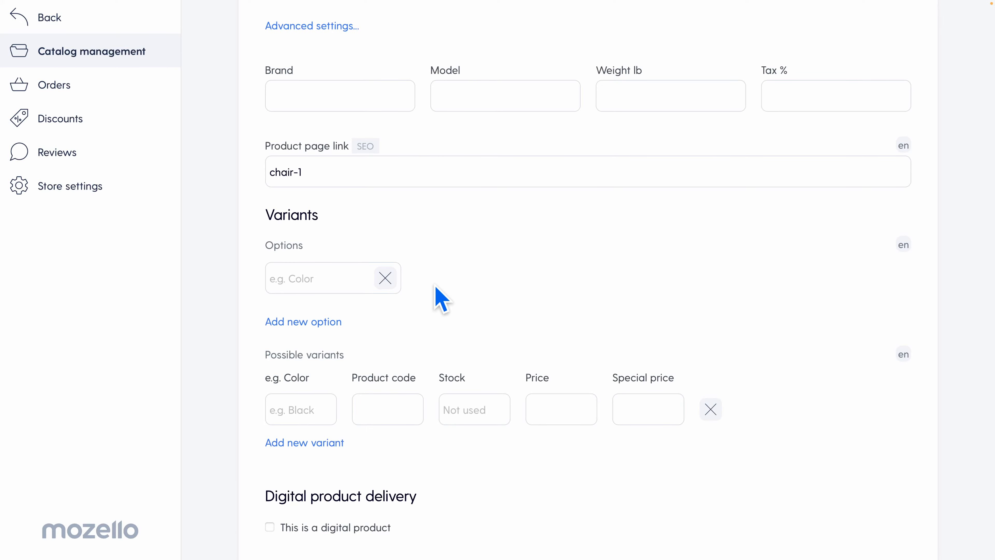
click(311, 273)
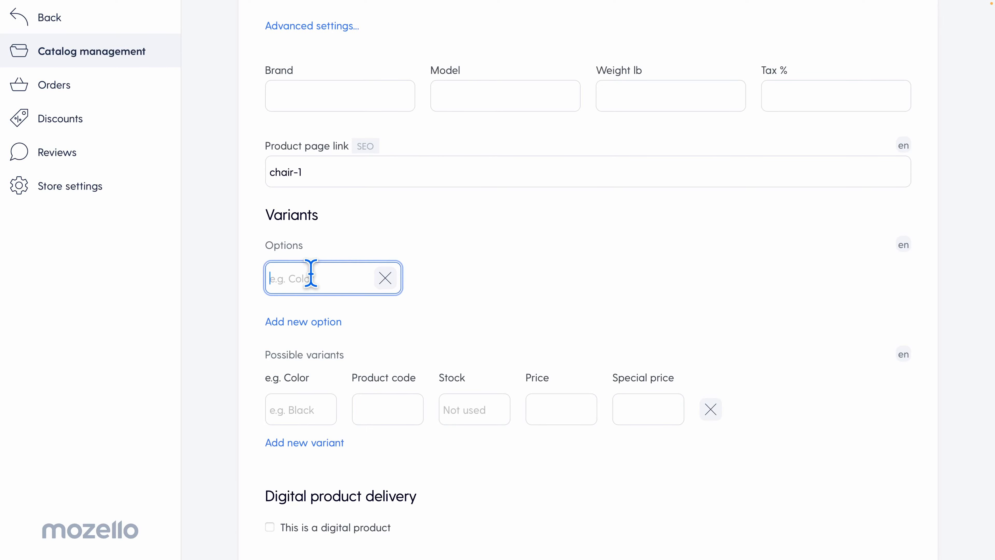
text(Color)
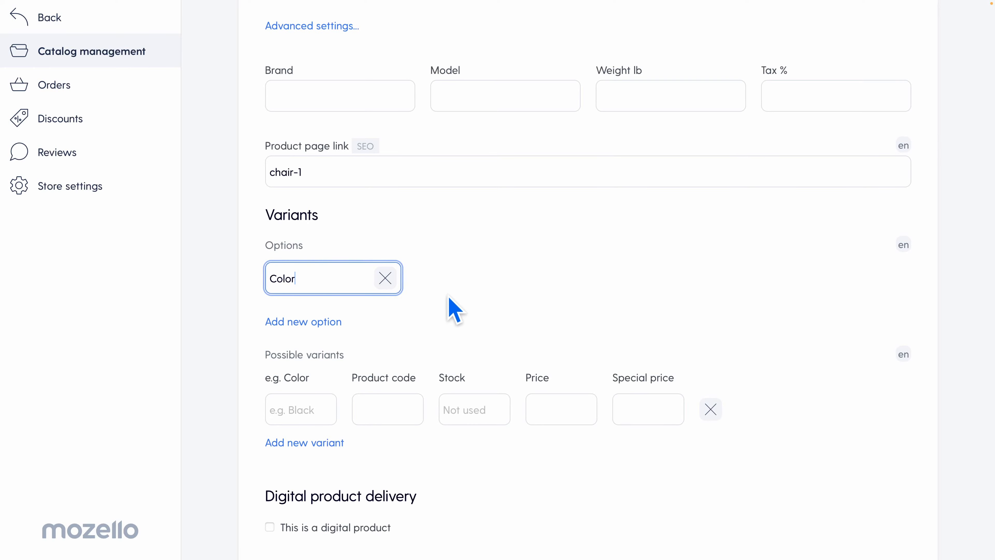
click(446, 296)
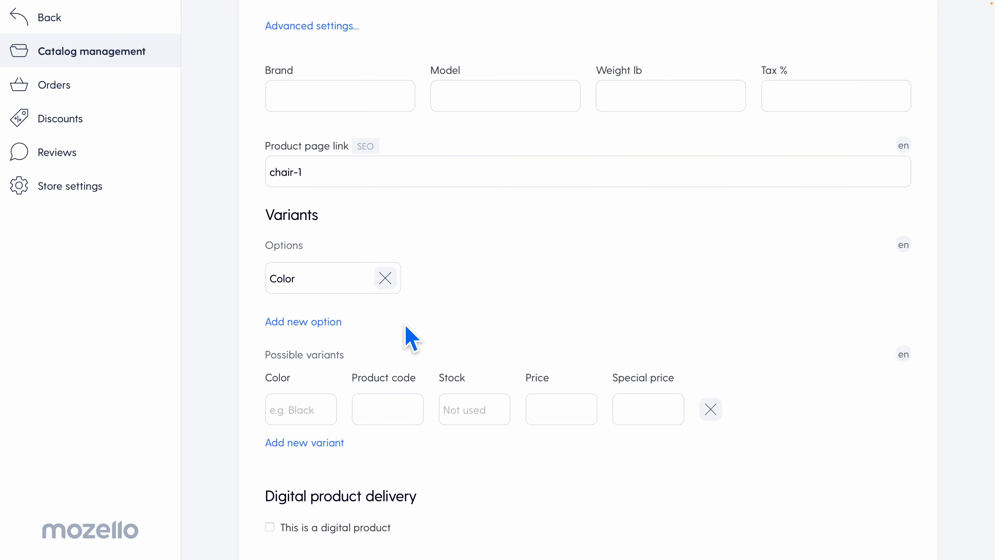
- Add three possible color variants for the chair: Black, White and Red
click(305, 402)
text(Black)
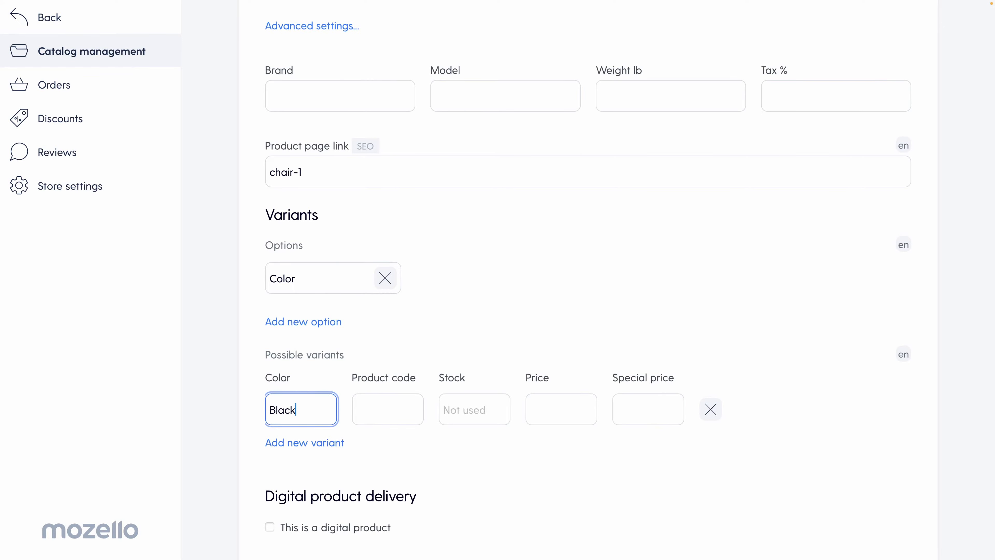
click(322, 442)
scroll(319, 438, down, 3)
text(White)
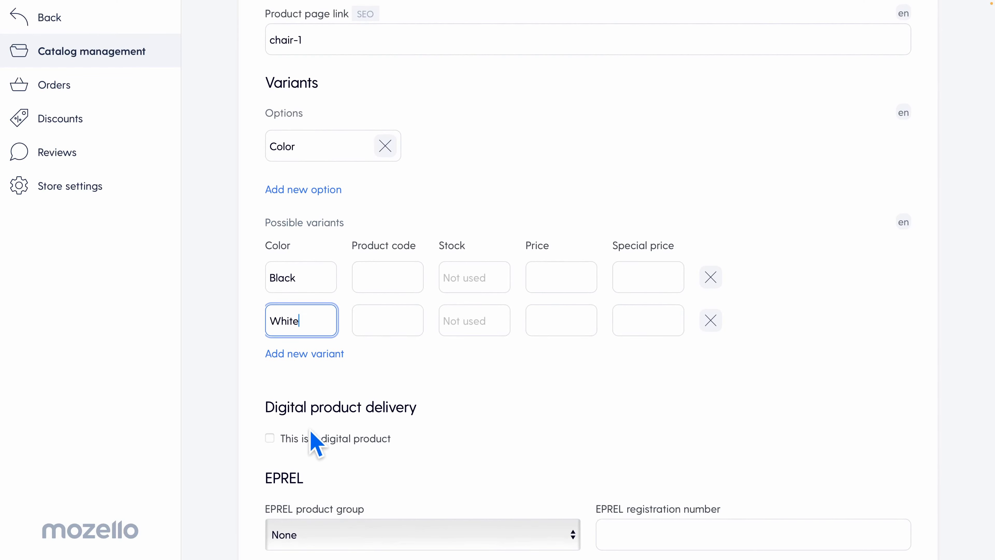
click(322, 361)
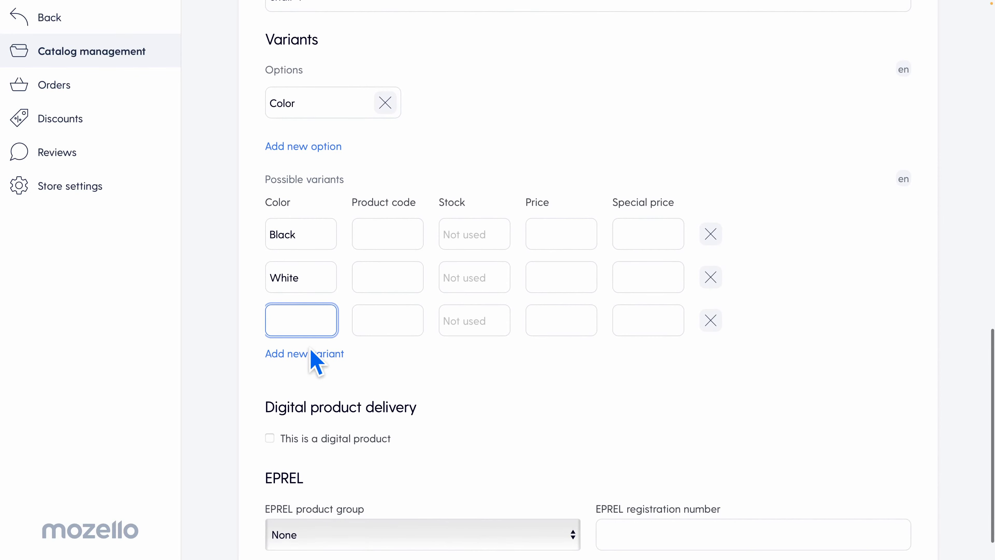
text(Red)
click(424, 352)
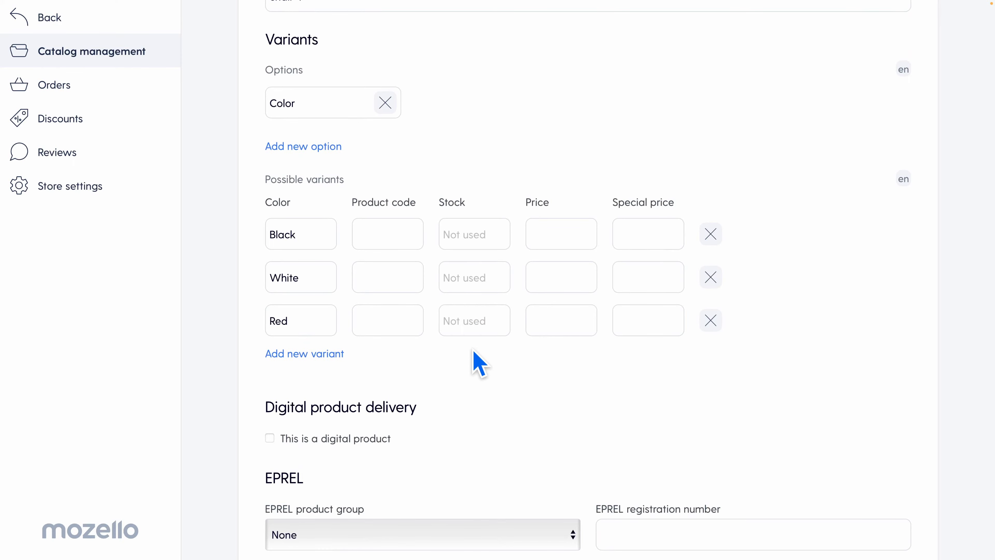
- Mark the chair as a digital product, examine the delivery file and recipient message fields, and unmark it again
scroll(479, 363, down, 2)
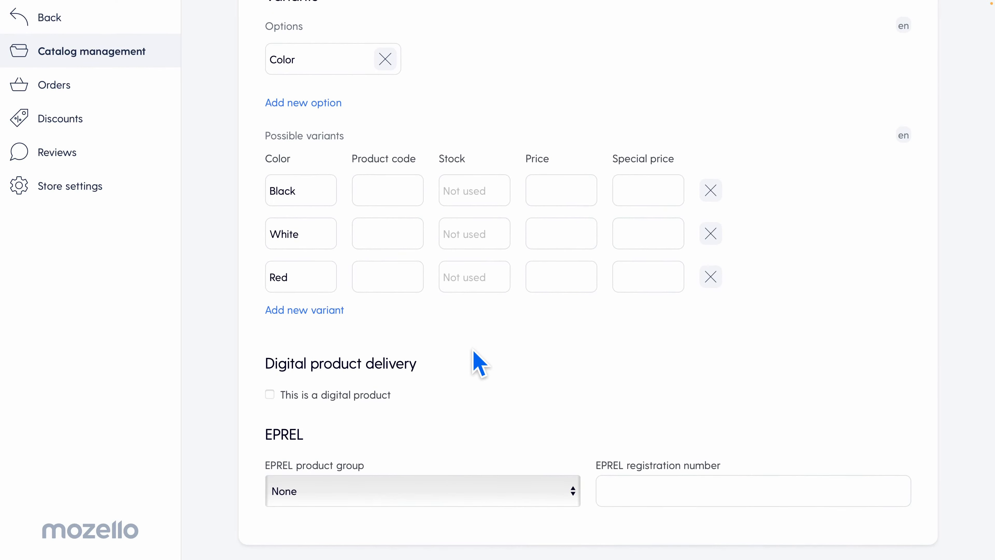
click(270, 395)
scroll(239, 408, down, 3)
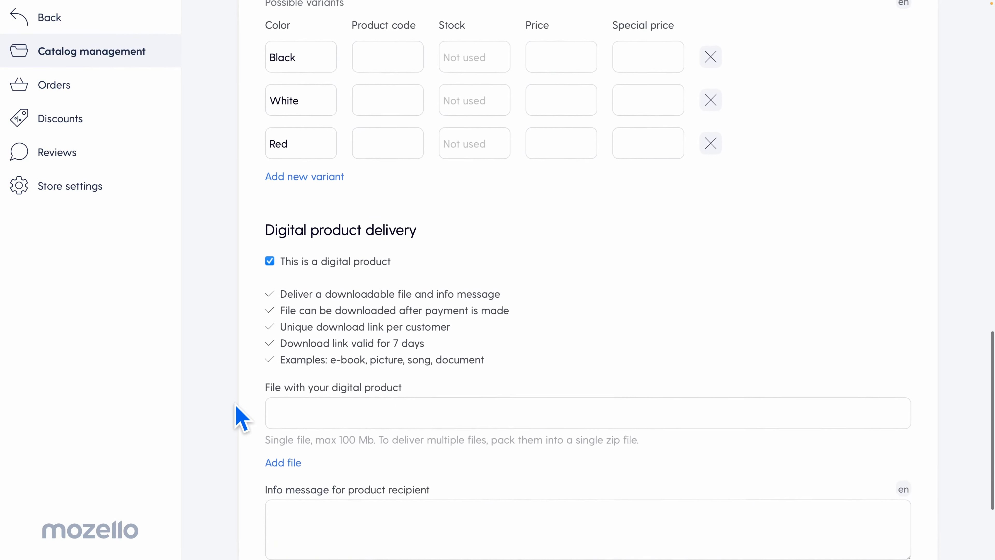
scroll(240, 418, down, 2)
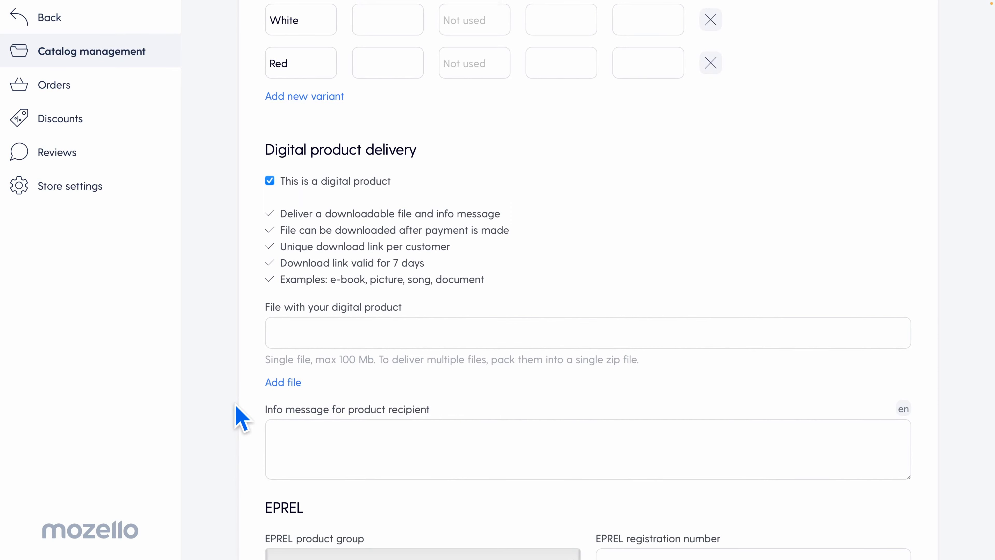
scroll(240, 416, down, 1)
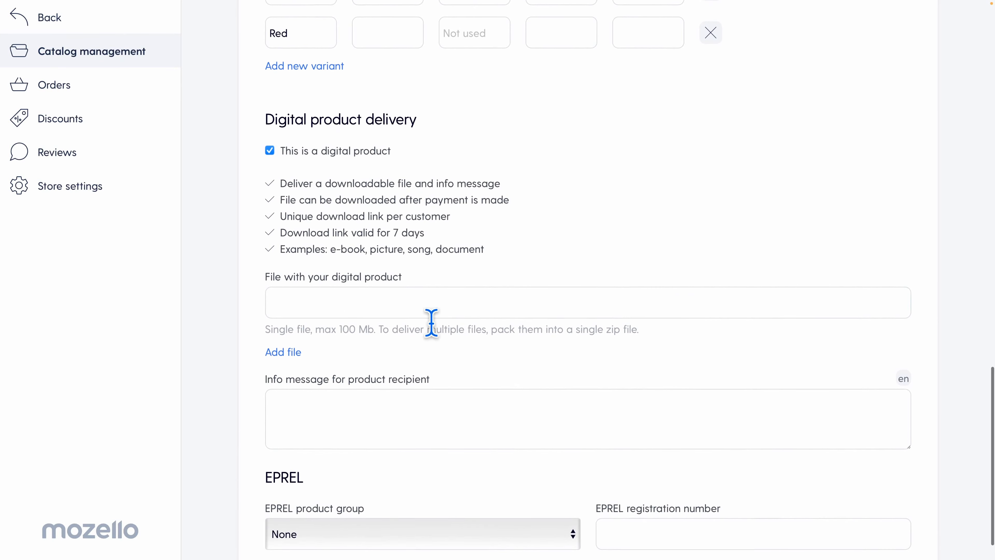
scroll(430, 323, down, 1)
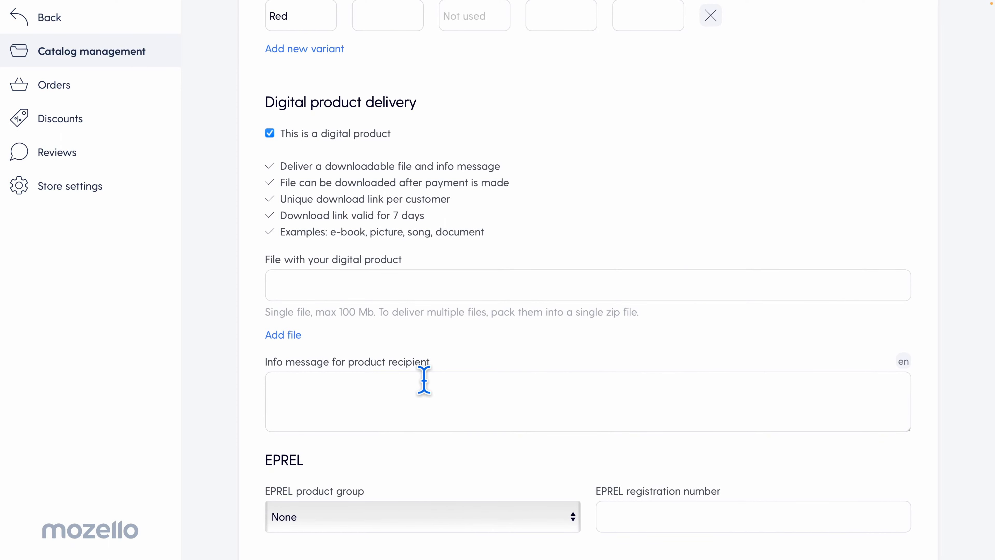
scroll(441, 389, down, 1)
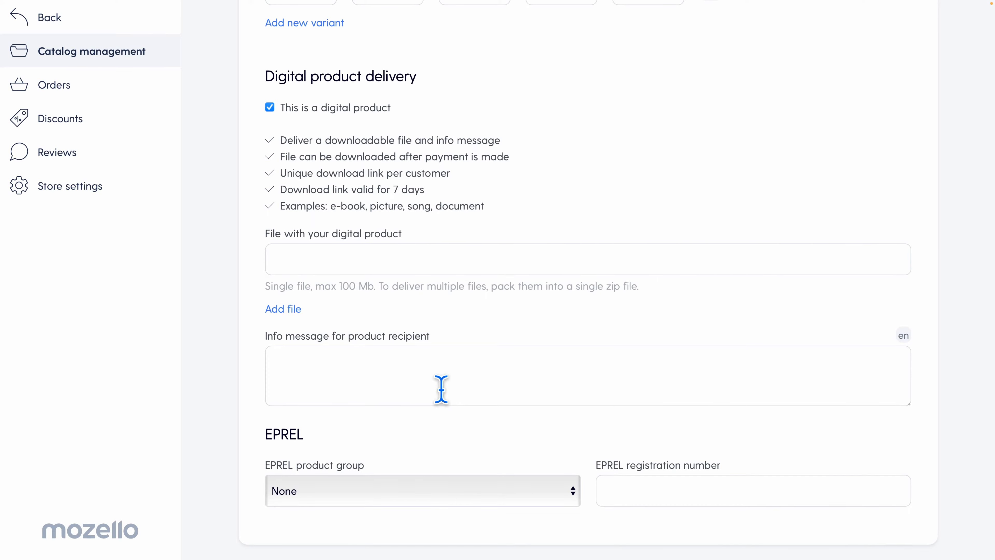
click(269, 107)
- Save the Chair 1 product to the catalog
scroll(246, 183, up, 10)
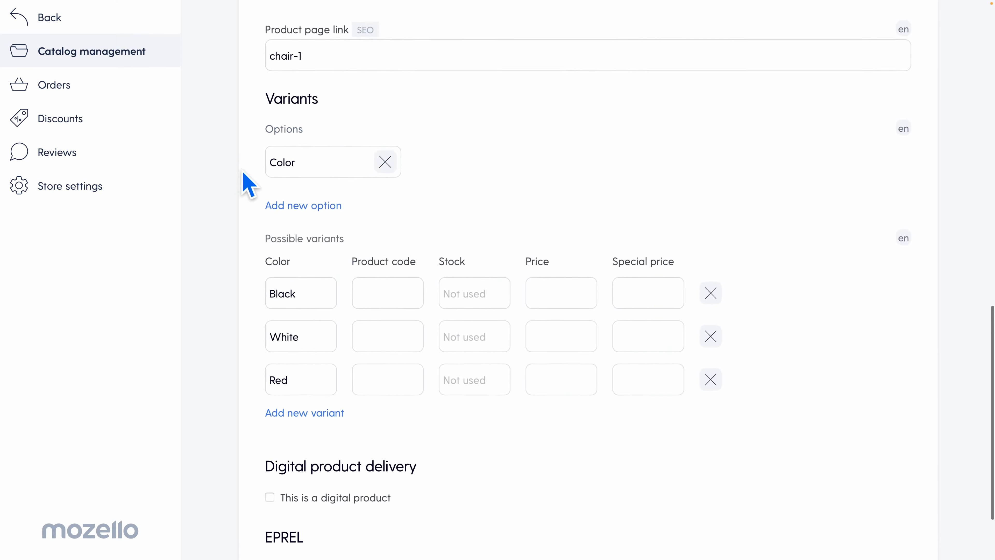
scroll(246, 184, up, 8)
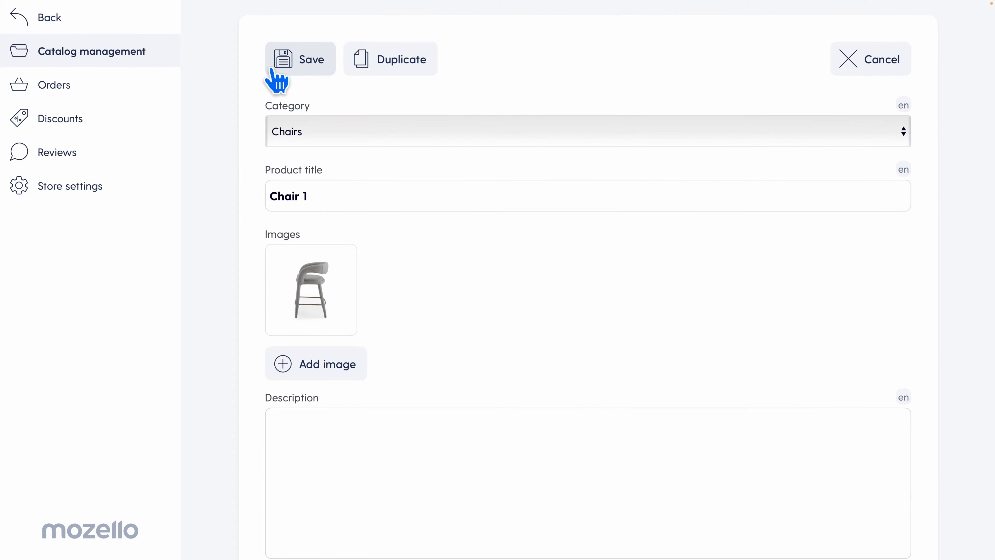
click(300, 63)
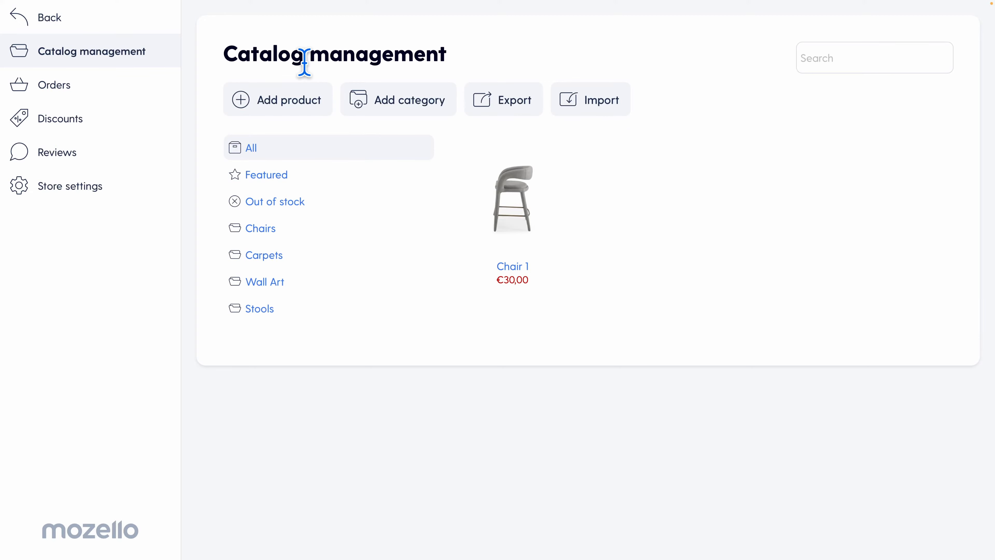
- Check the products in the catalog and open the store's orders list
mouse_move(467, 149)
mouse_move(466, 149)
mouse_down()
mouse_move(508, 151)
mouse_move(464, 149)
mouse_up()
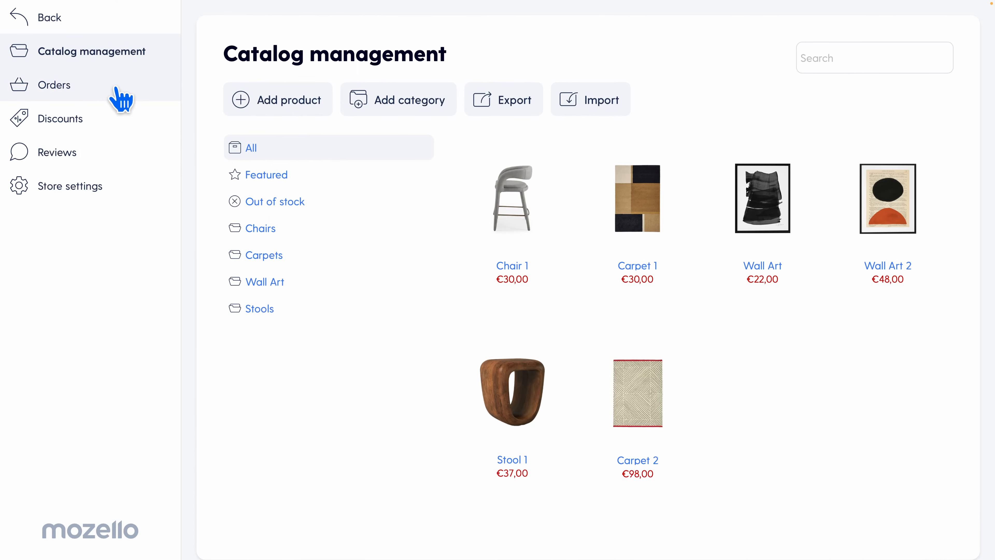
click(117, 92)
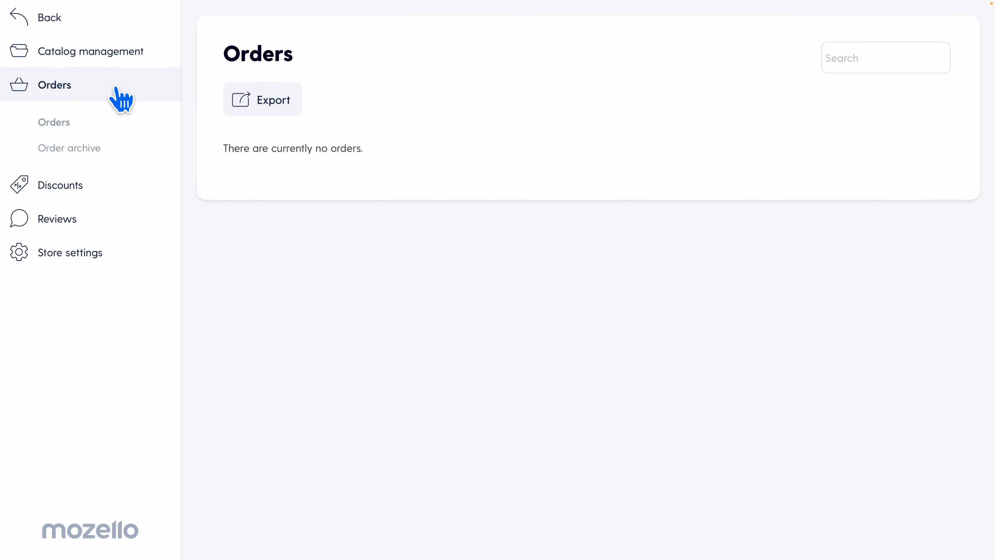
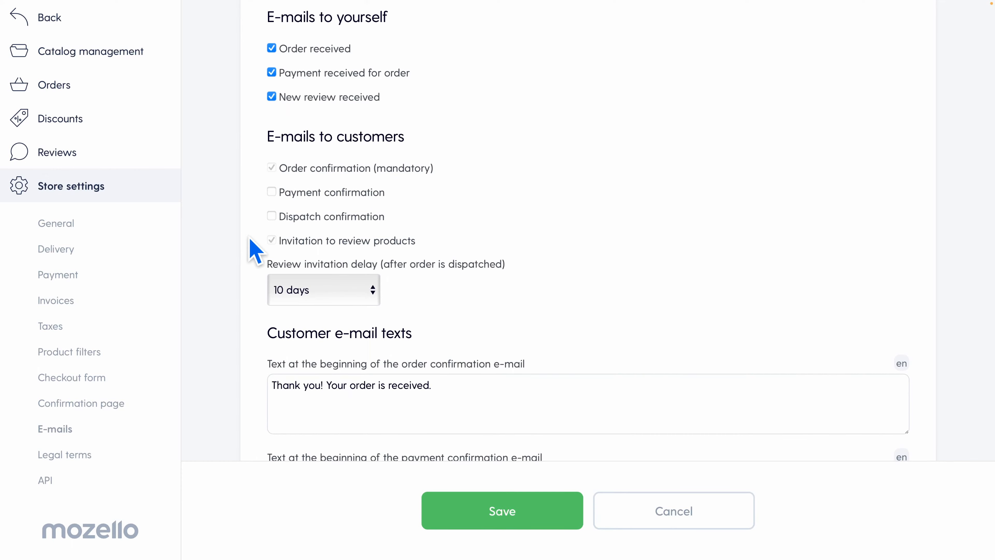
- Enable payment and dispatch confirmation e-mails to customers, keeping the review invitation delay at 10 days
click(272, 192)
click(272, 216)
scroll(424, 271, down, 1)
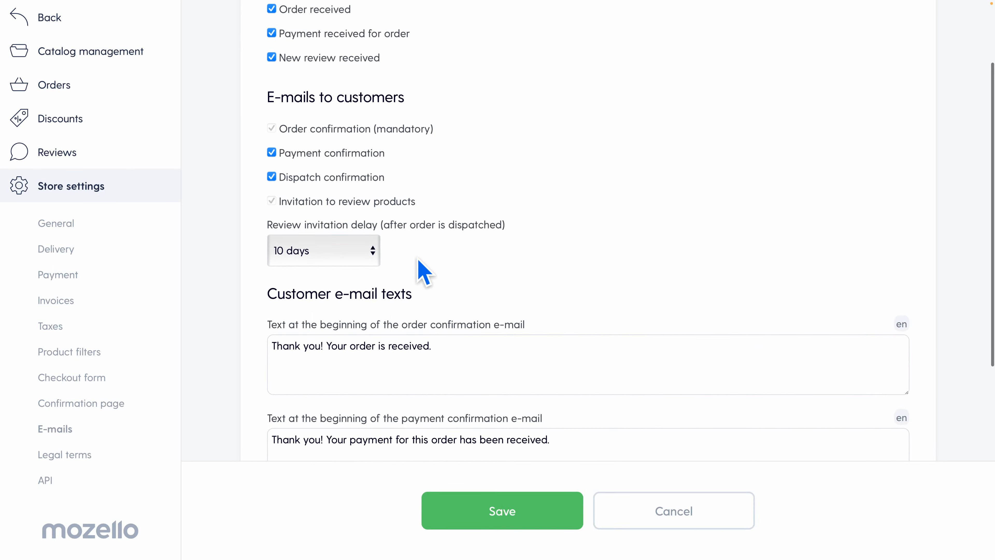
scroll(418, 260, down, 1)
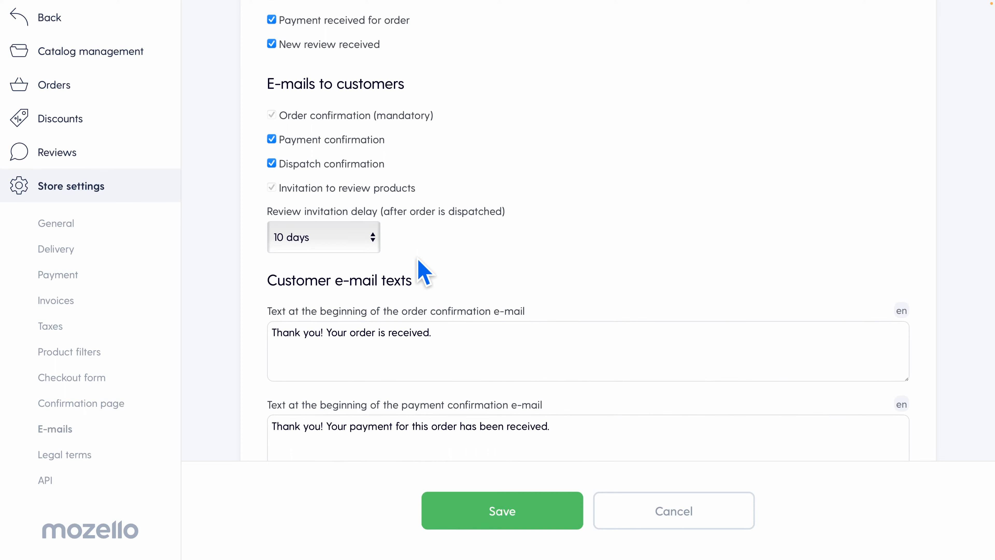
click(375, 240)
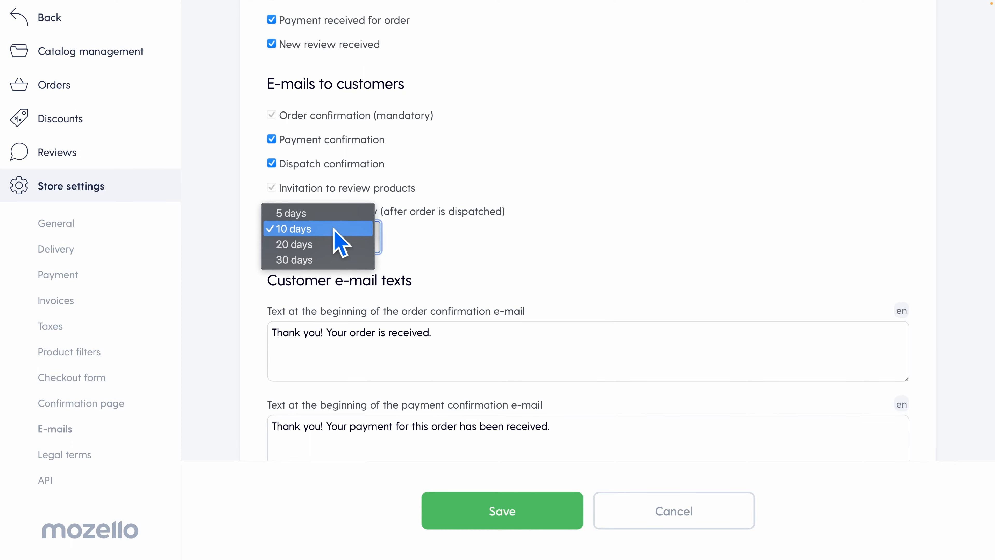
click(303, 231)
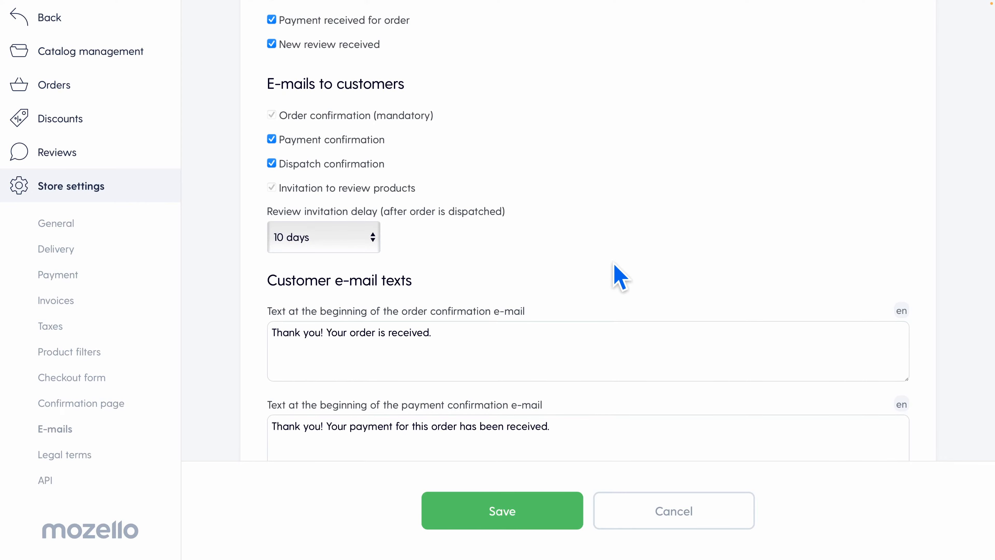
- Review the customer e-mail texts without changing them and save the e-mail settings
scroll(619, 275, down, 3)
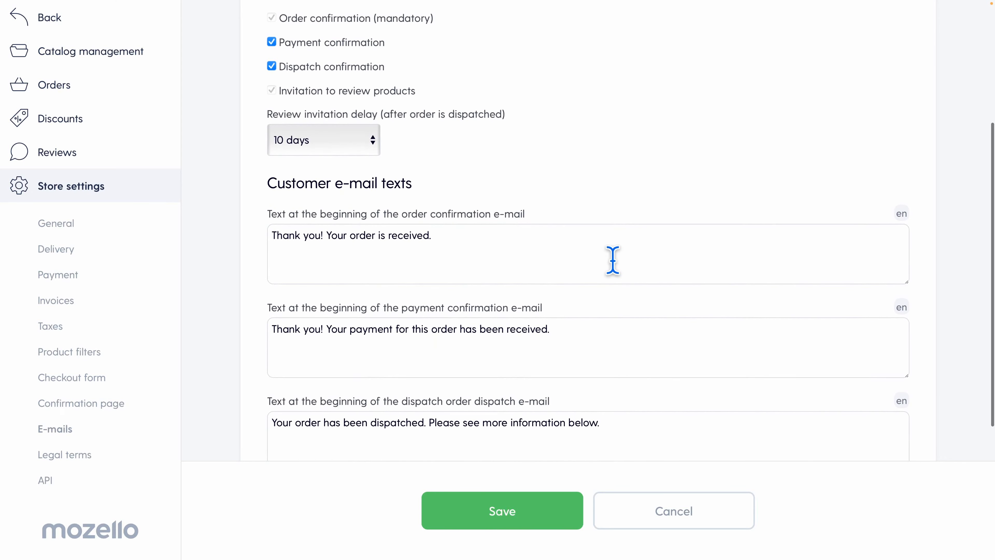
scroll(612, 260, down, 1)
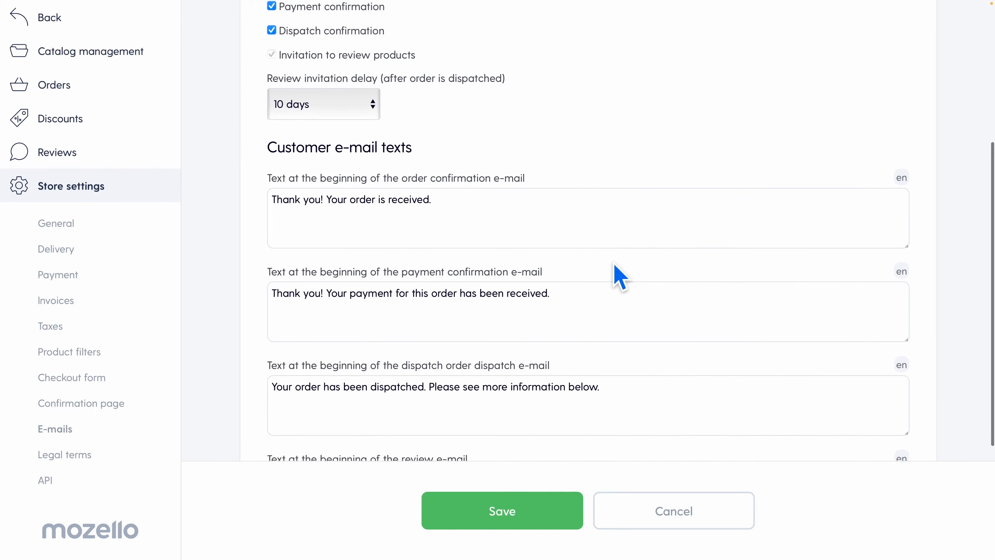
scroll(615, 273, up, 7)
scroll(577, 337, down, 7)
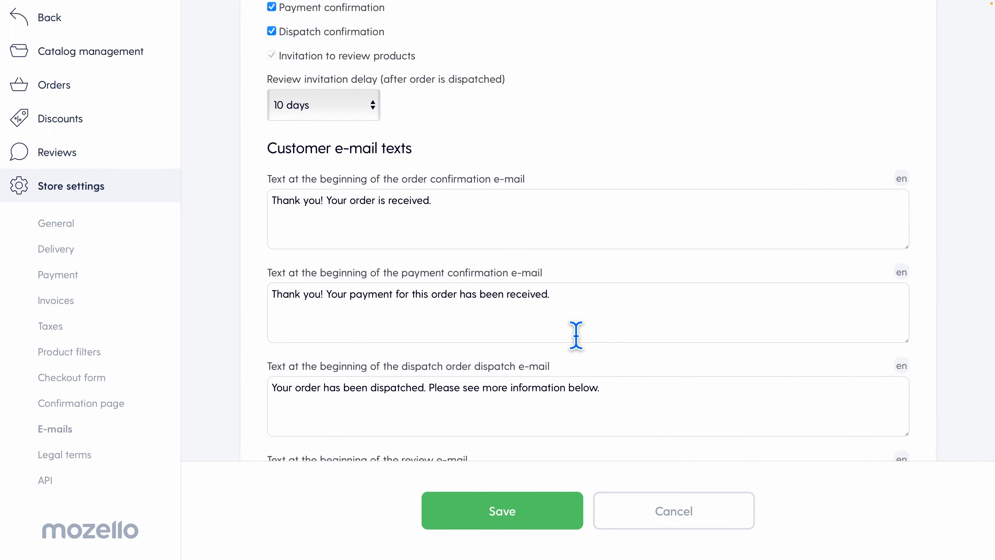
click(435, 198)
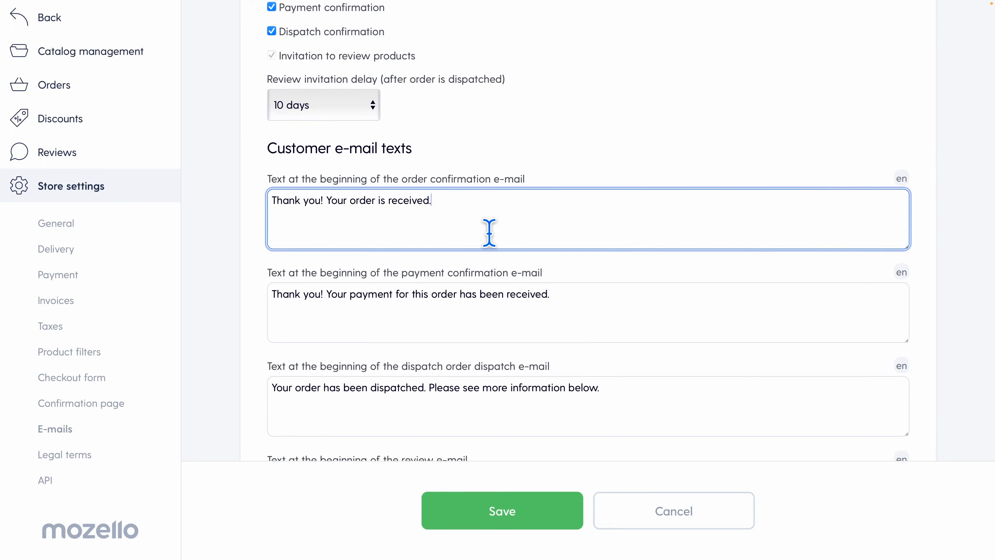
click(456, 514)
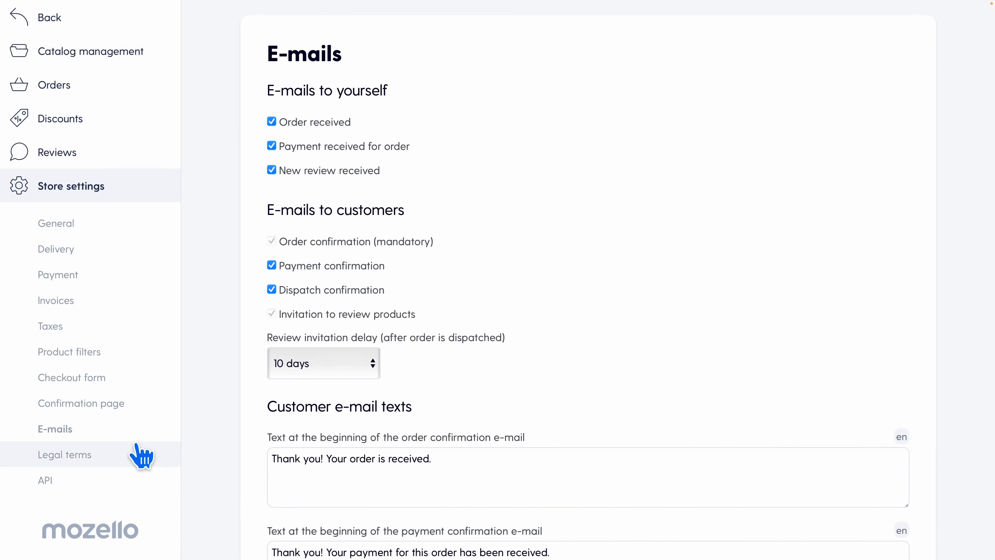
- Require acceptance of terms of service, set Conditions as the terms and privacy policy page, and save the legal terms
click(121, 466)
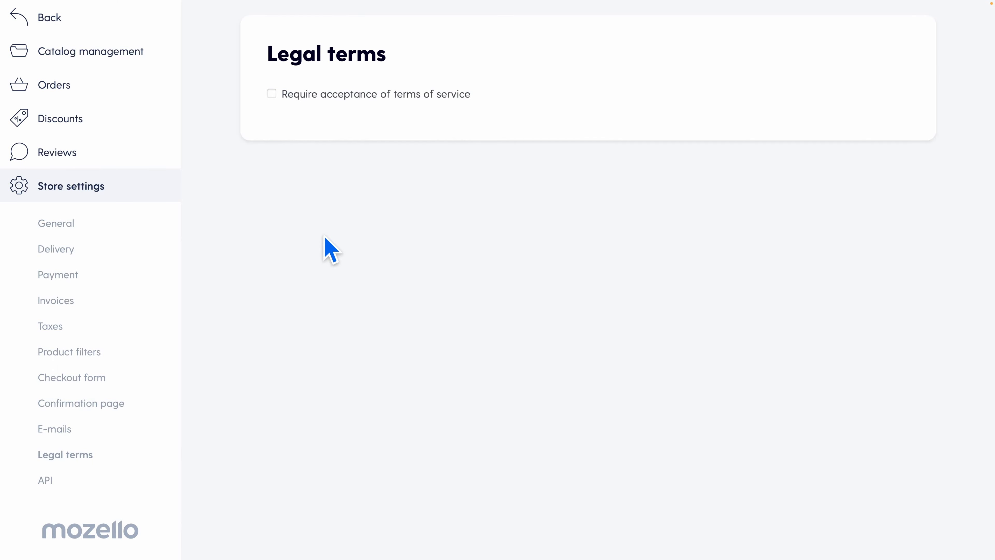
click(272, 94)
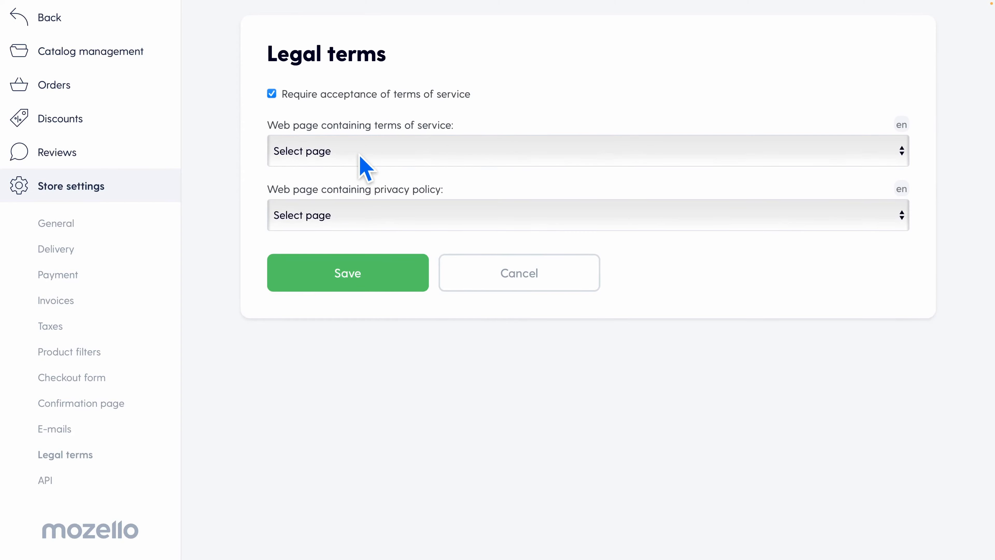
click(373, 148)
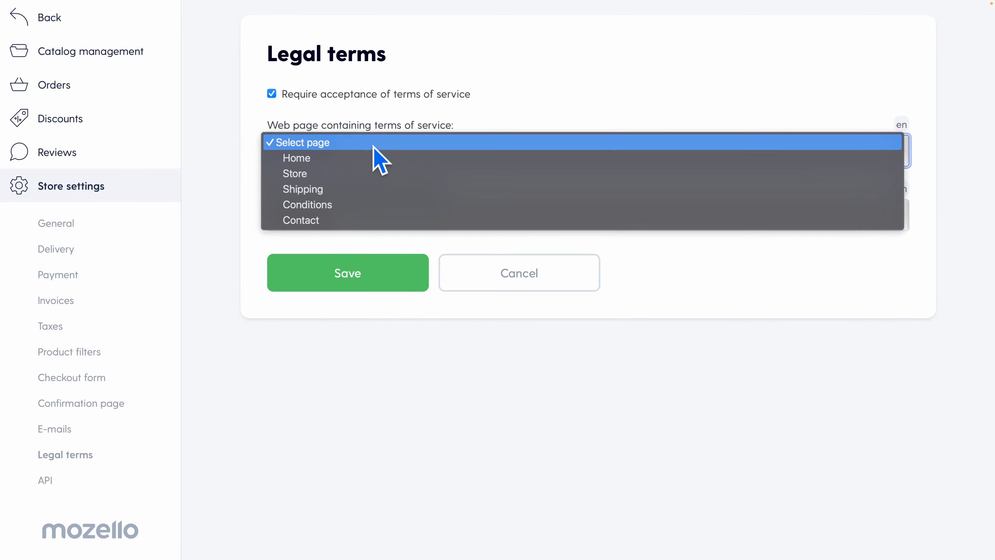
click(339, 206)
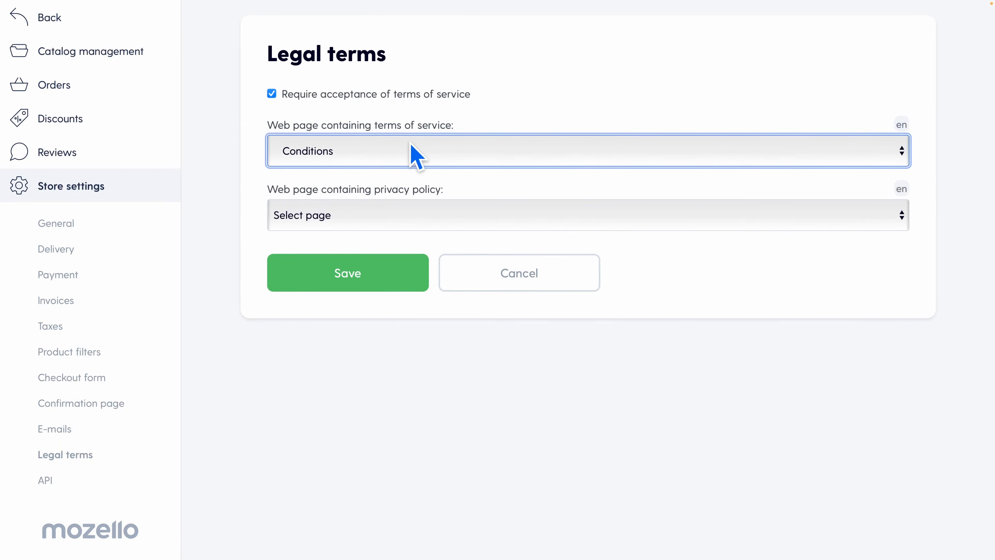
click(378, 211)
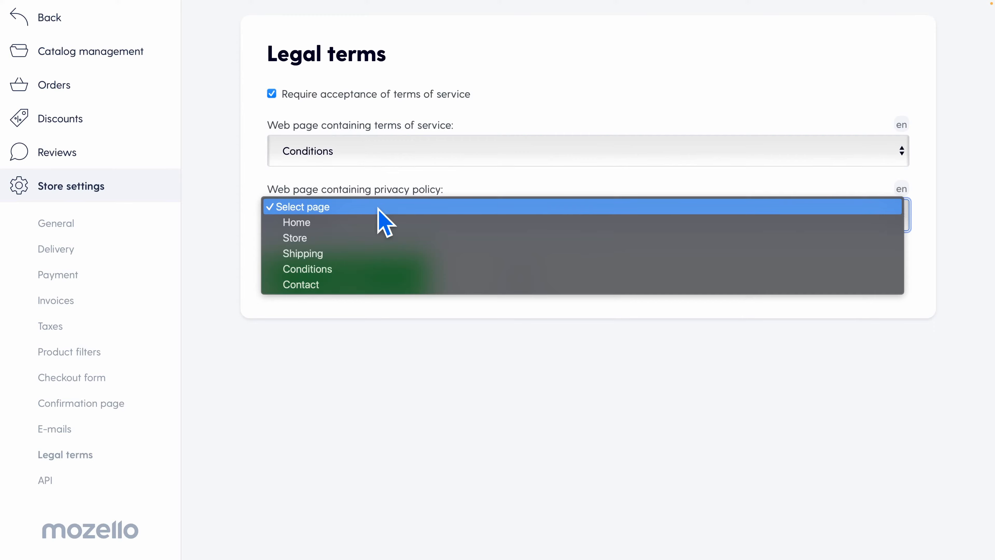
click(328, 270)
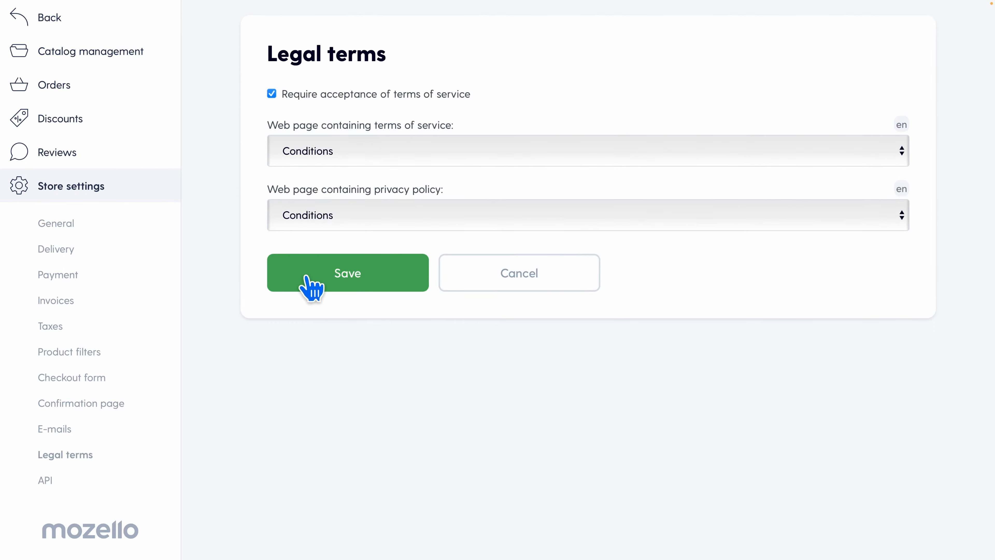
click(310, 282)
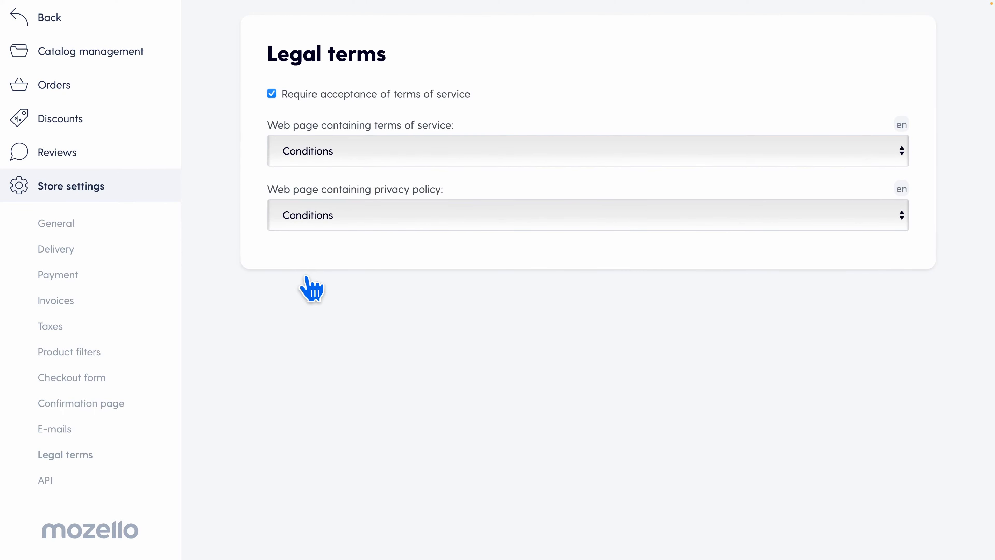
- Look over the API settings, the product catalog and the general store settings
click(130, 477)
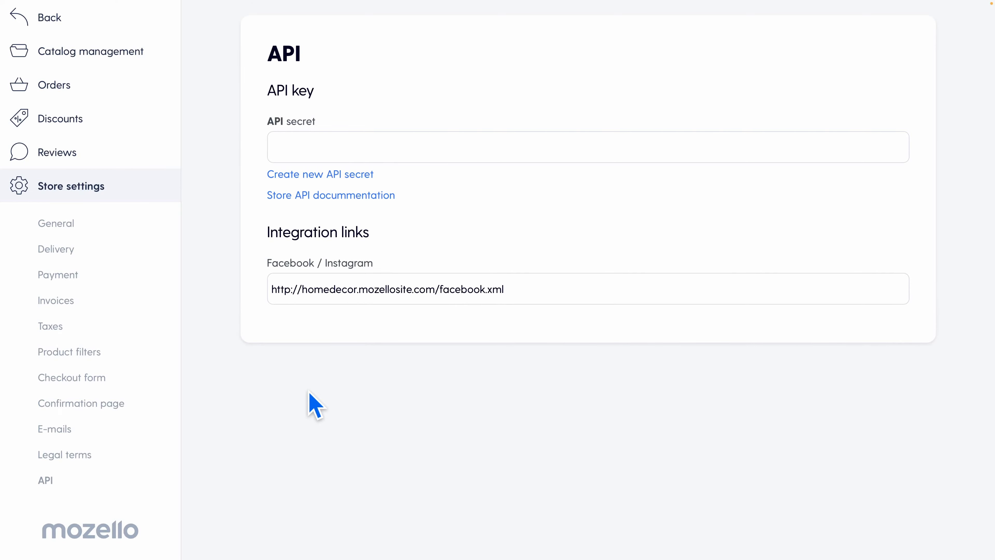
click(155, 59)
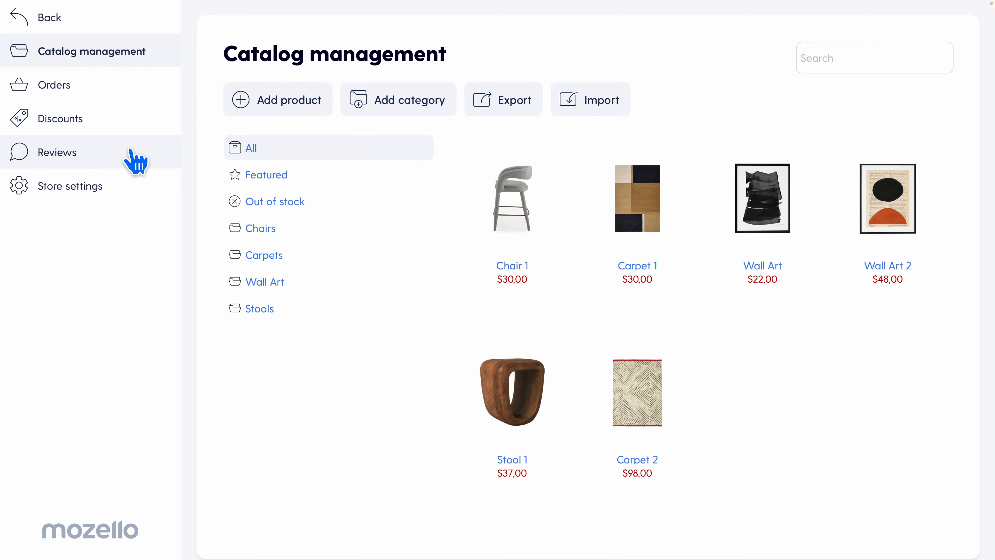
click(143, 194)
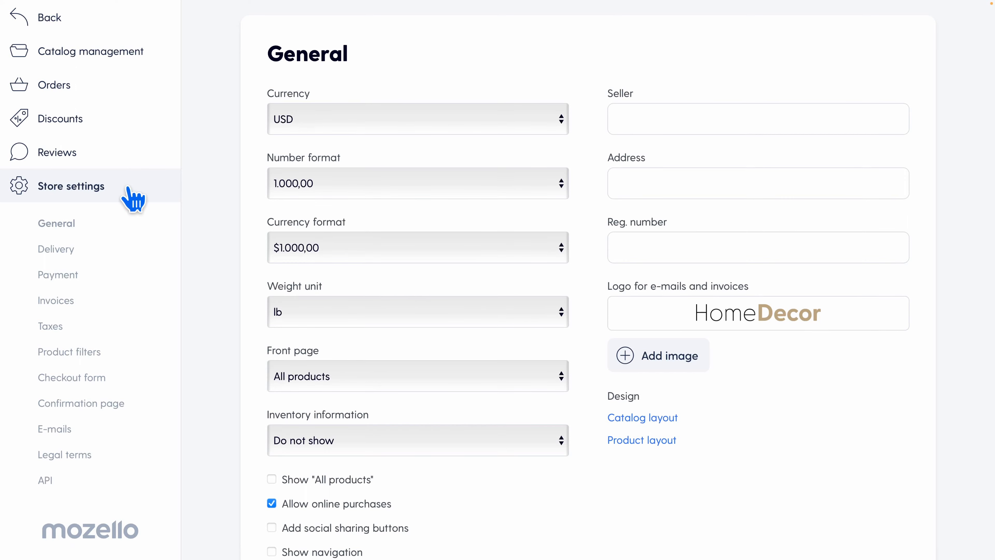
- Return to the website editor and examine the product listing on the Store page
click(111, 20)
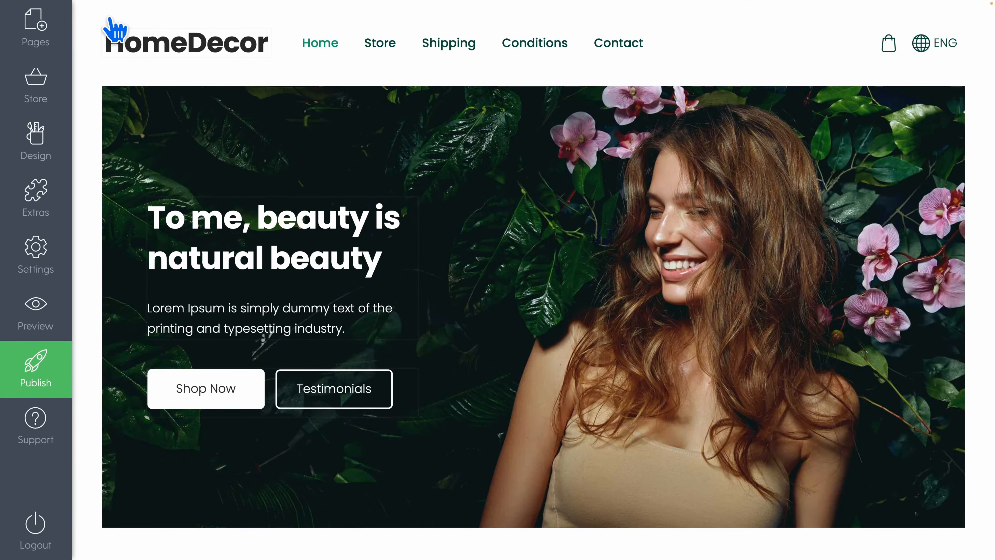
mouse_move(379, 44)
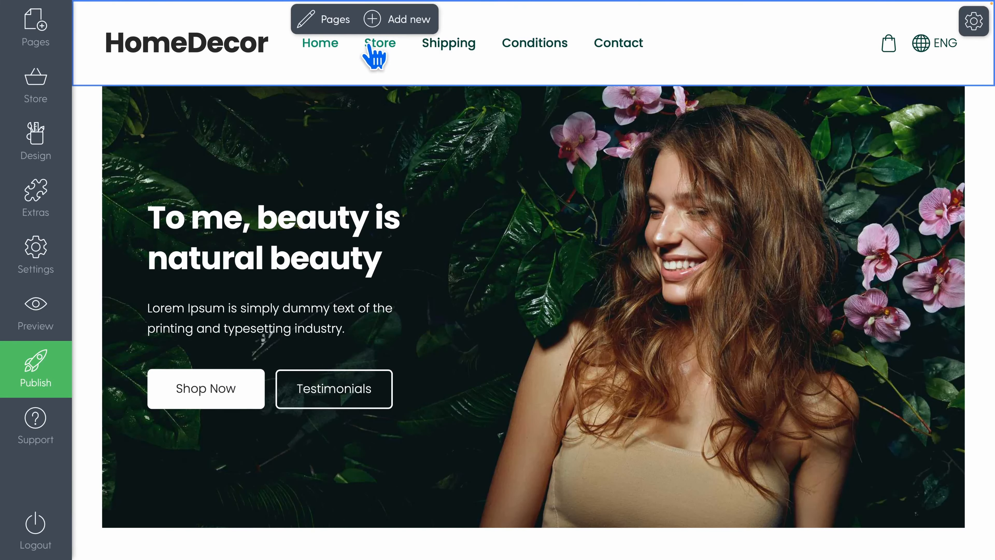
click(381, 50)
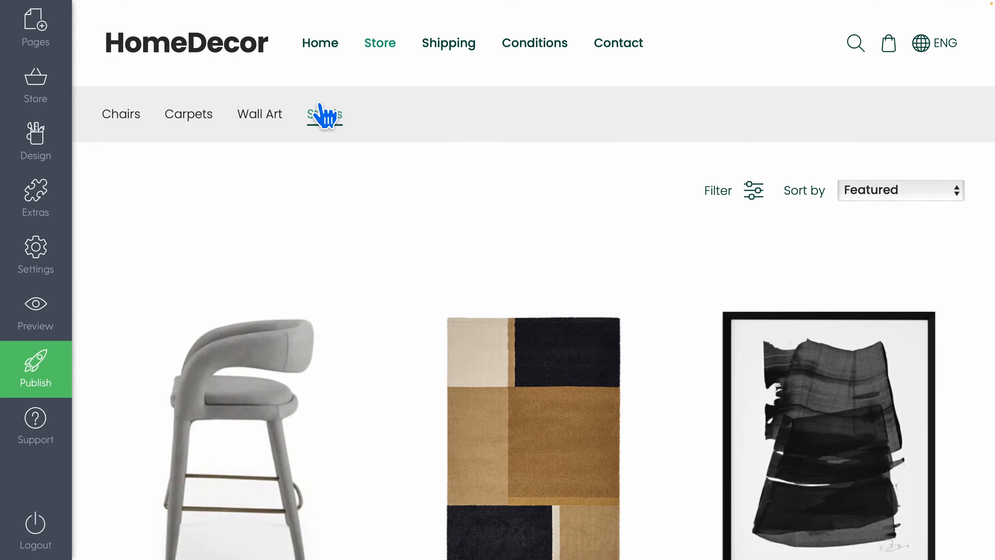
scroll(389, 219, down, 3)
scroll(392, 220, down, 2)
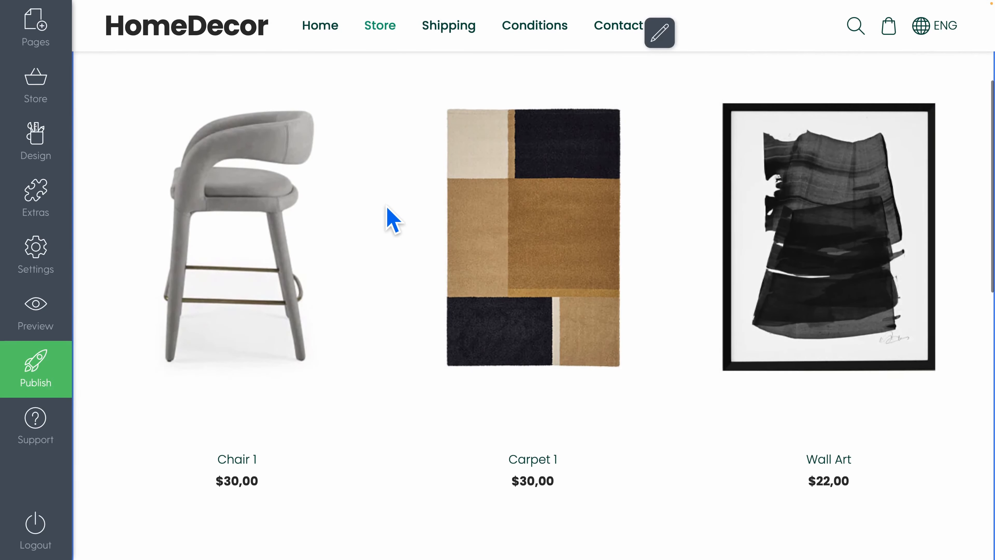
scroll(392, 219, up, 4)
scroll(392, 220, down, 3)
scroll(392, 220, up, 5)
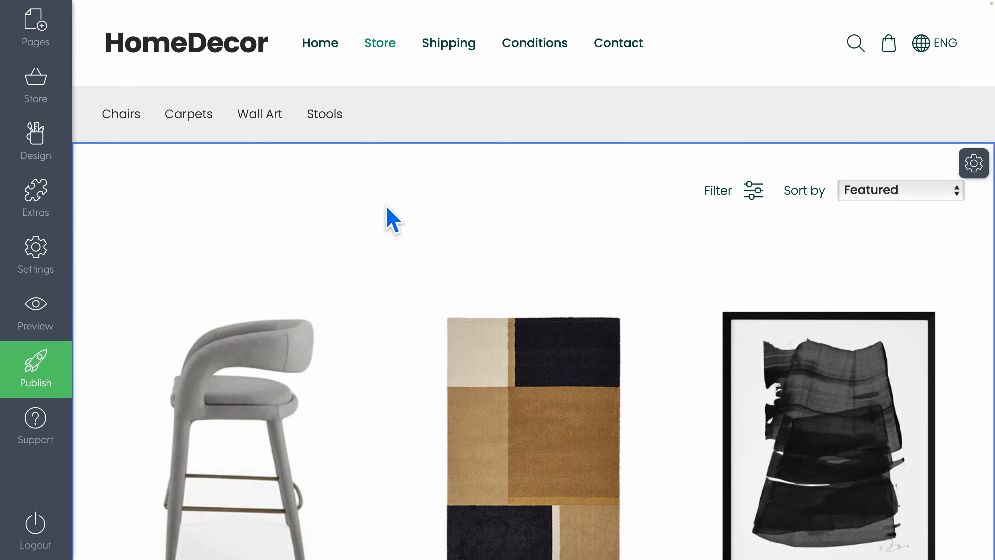
- Turn on navigation for the Store page's product section and set its action button style to A
click(973, 164)
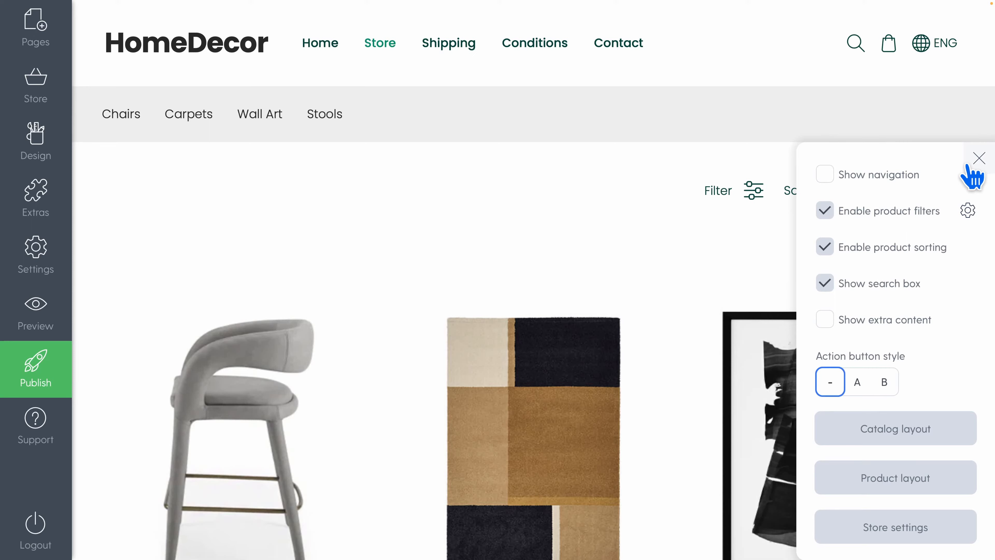
click(827, 176)
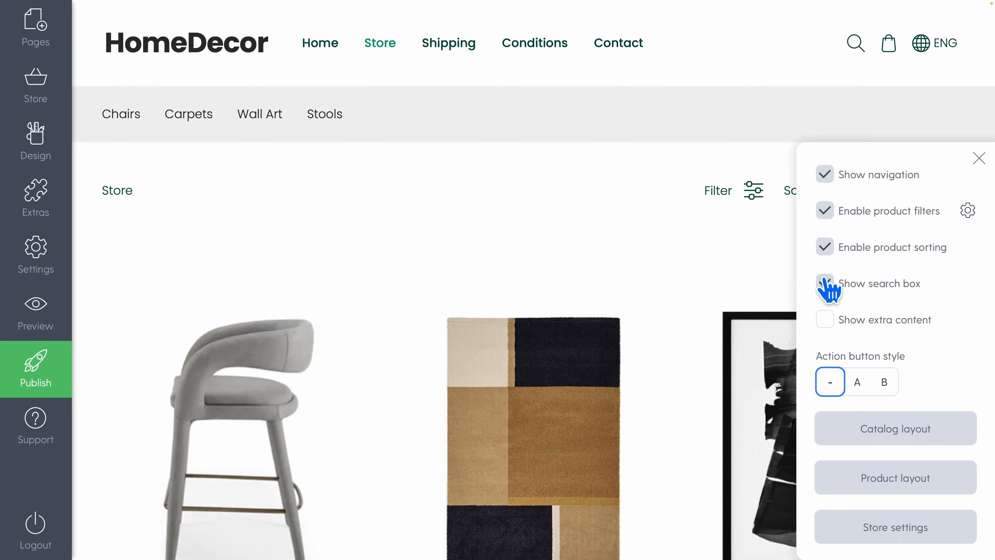
scroll(866, 331, down, 1)
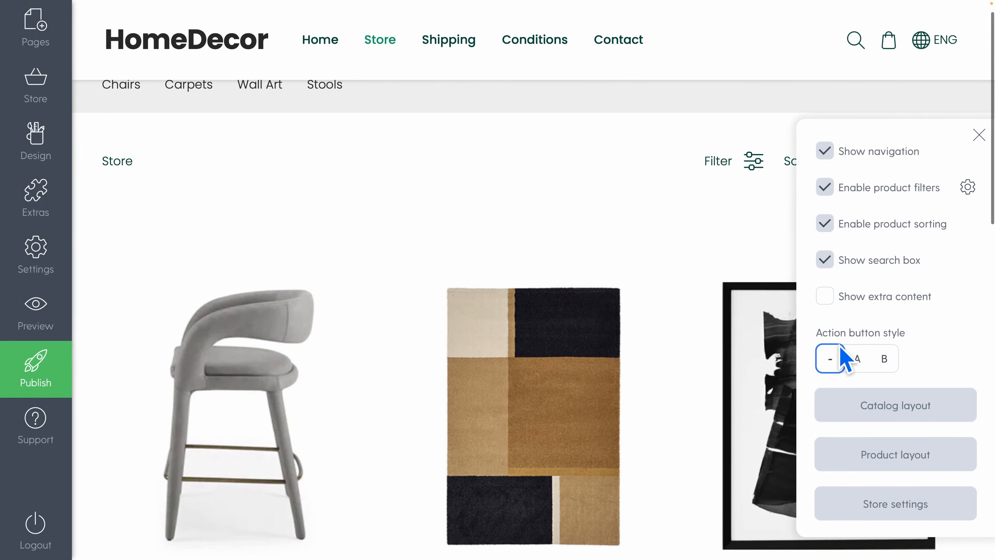
click(856, 360)
scroll(653, 361, down, 5)
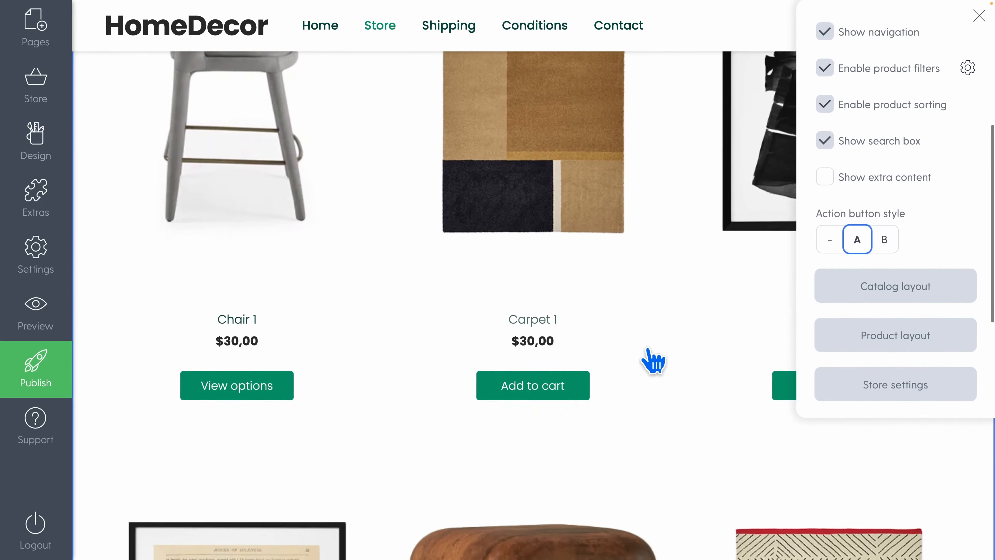
- Try action button style B and no button, and return to style A
click(884, 239)
click(830, 241)
click(857, 239)
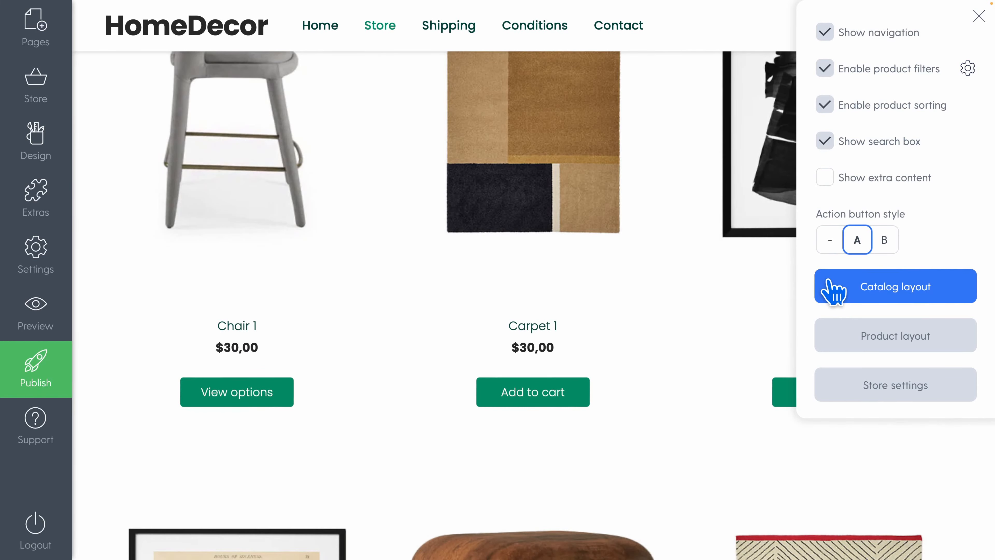
- Change the catalog layout to the one with the menu to the left of the product grid
scroll(721, 287, up, 8)
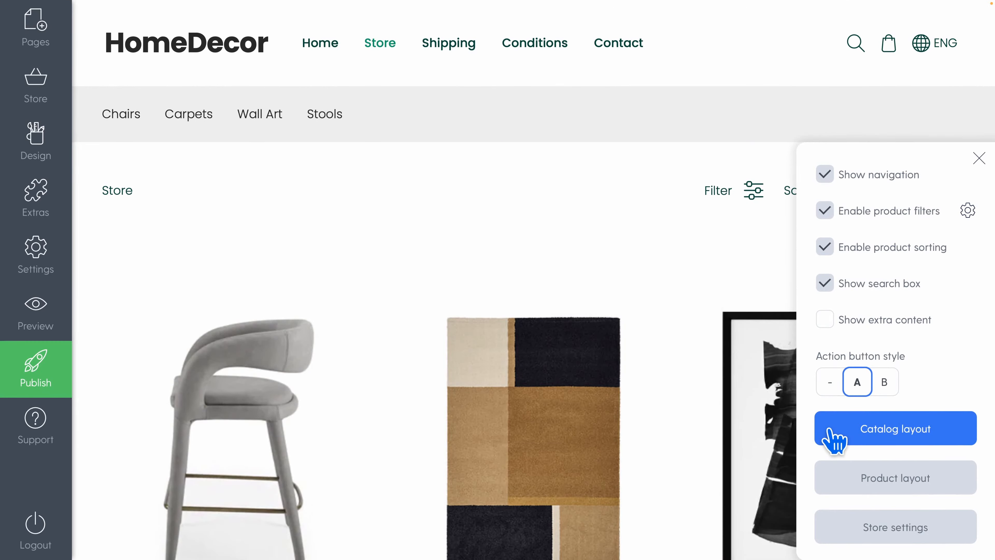
click(840, 435)
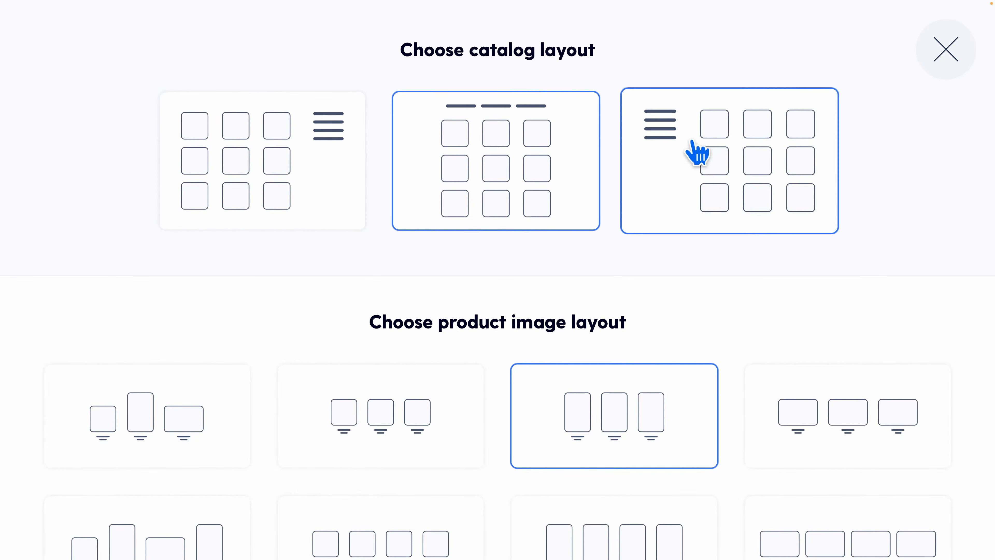
click(682, 159)
scroll(481, 274, down, 2)
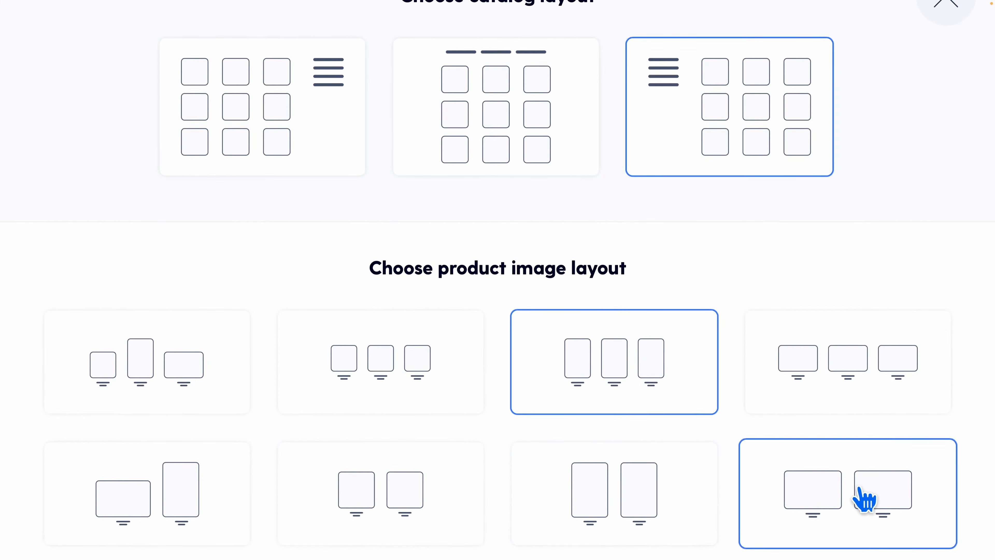
- Set the catalog's product image layout to three square images per row and return to the Store page
click(400, 377)
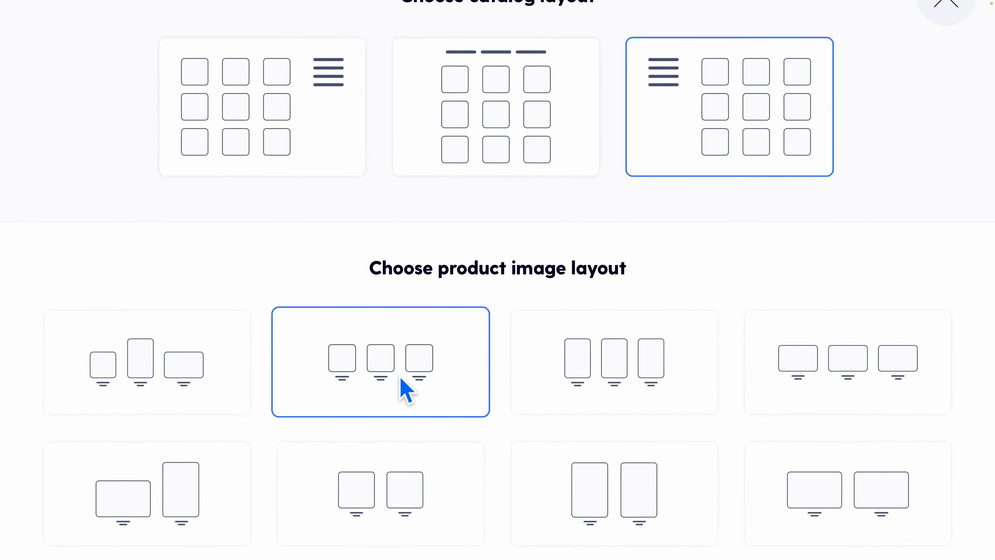
scroll(729, 247, up, 2)
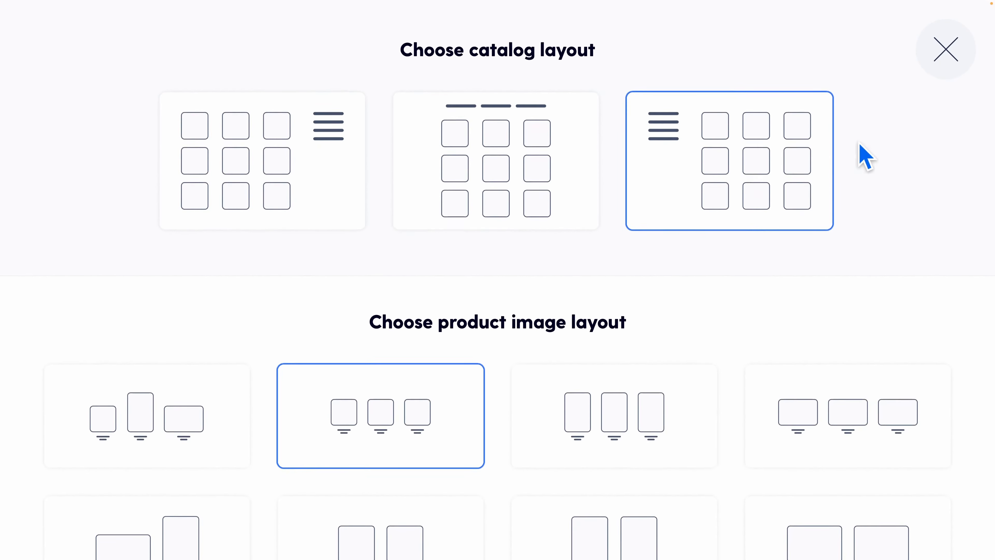
click(946, 51)
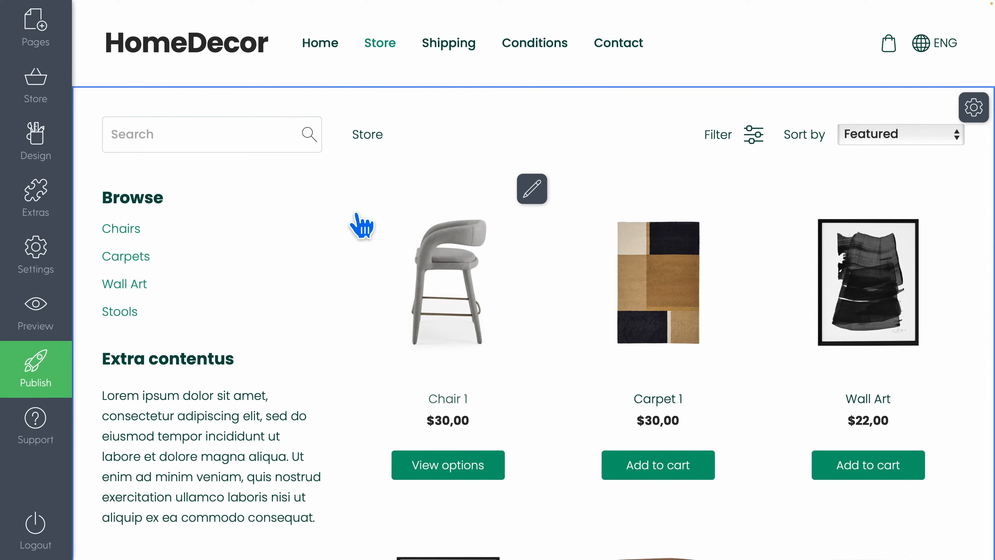
- Turn off the extra content below the category list in the Store page's product section
click(239, 374)
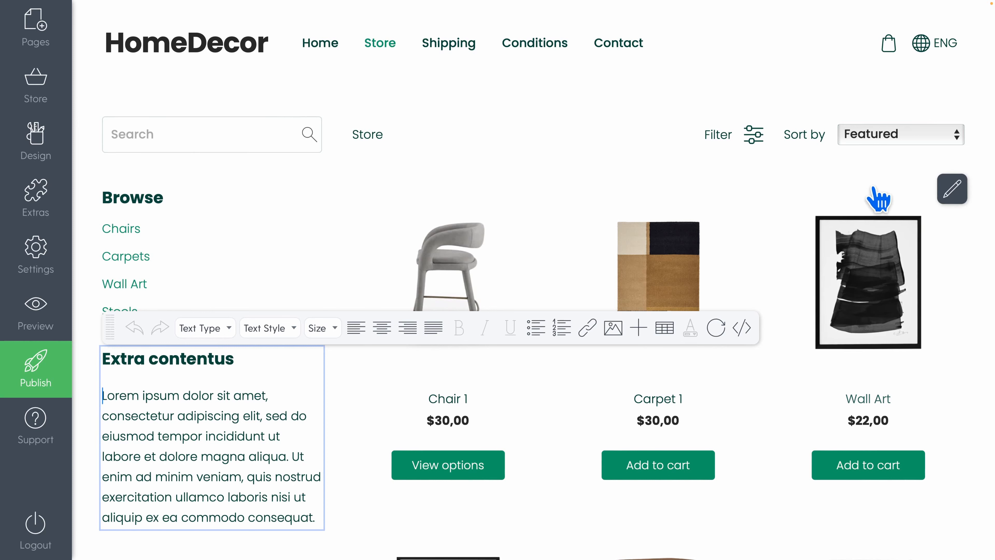
click(891, 178)
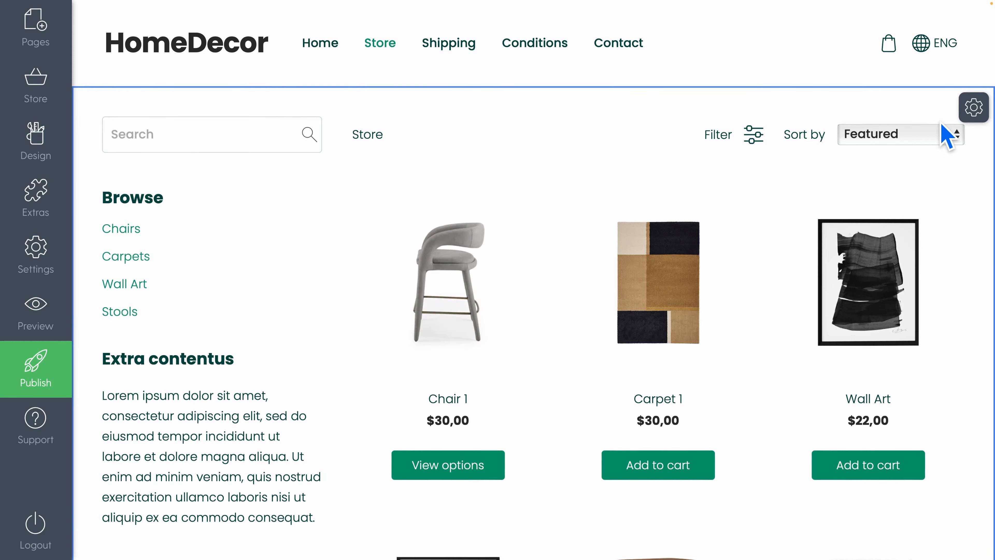
click(972, 109)
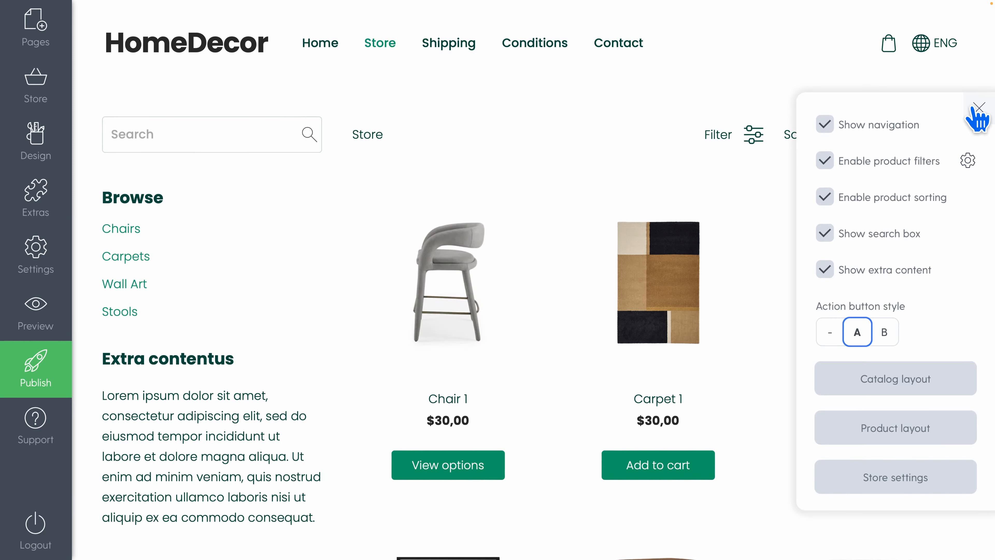
click(825, 270)
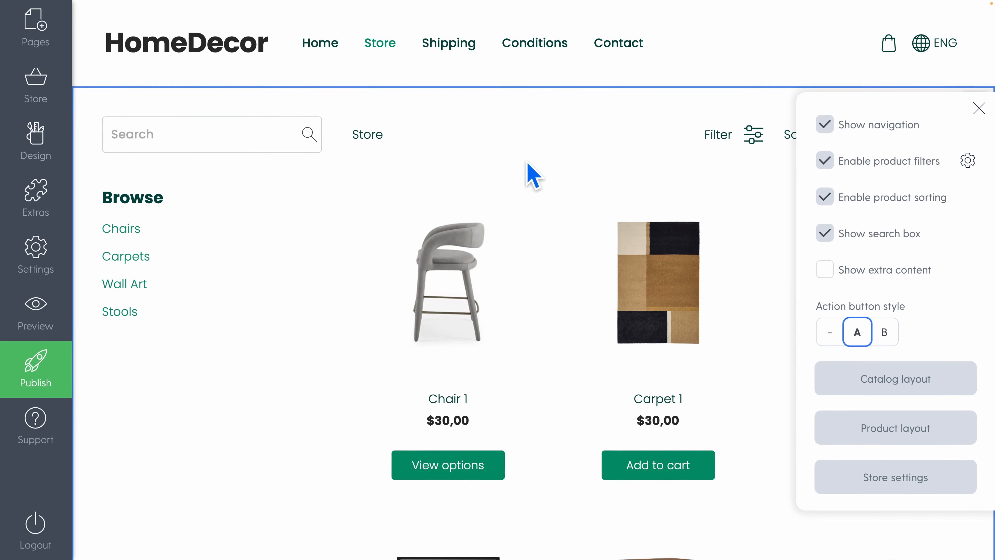
click(562, 154)
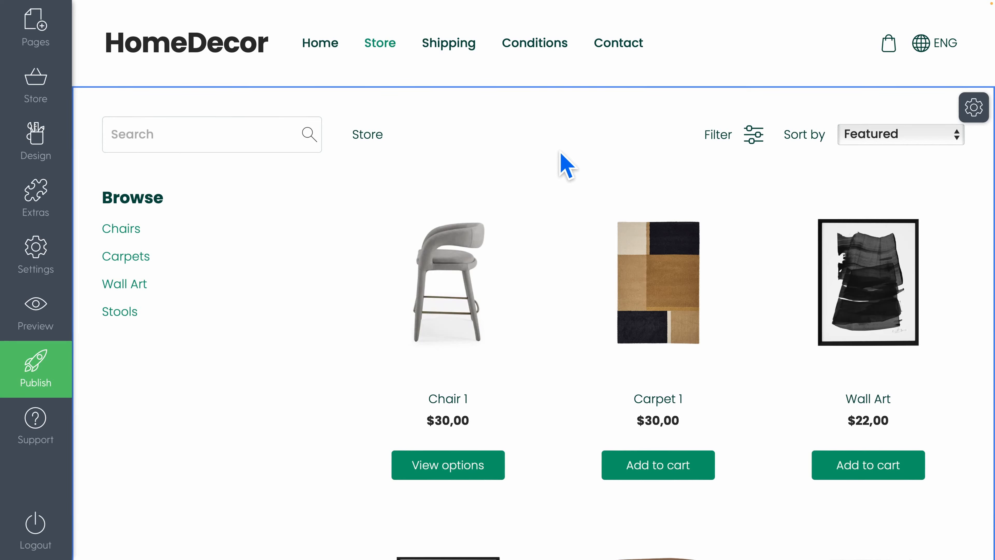
- Look over the Store page's product listing and sort the products by price, high to low
mouse_move(146, 253)
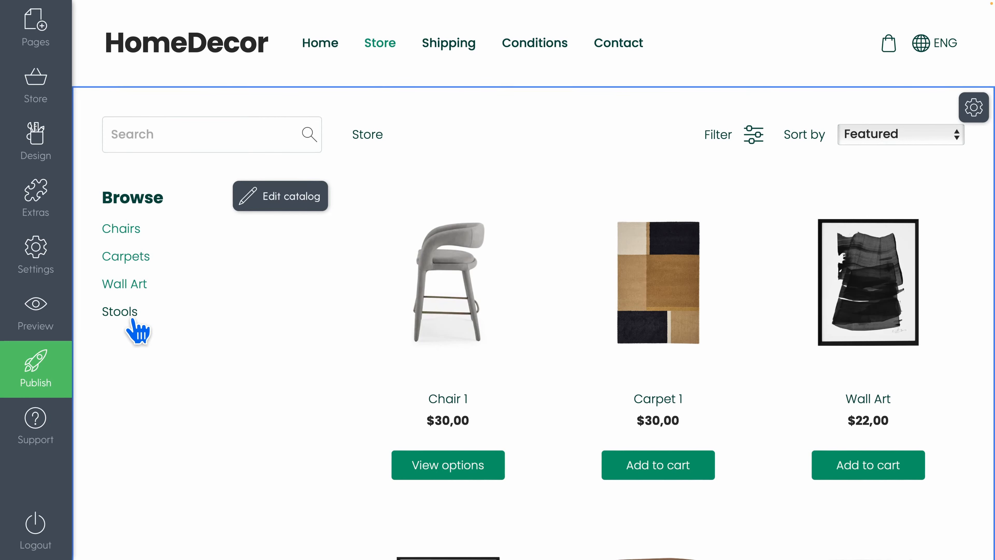
scroll(546, 363, down, 5)
scroll(547, 362, up, 3)
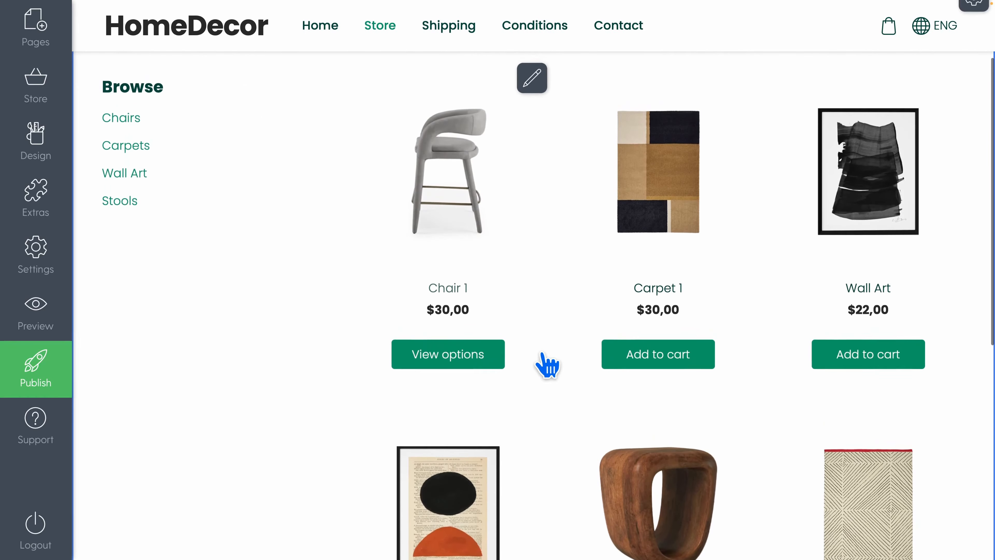
scroll(547, 364, up, 2)
click(886, 135)
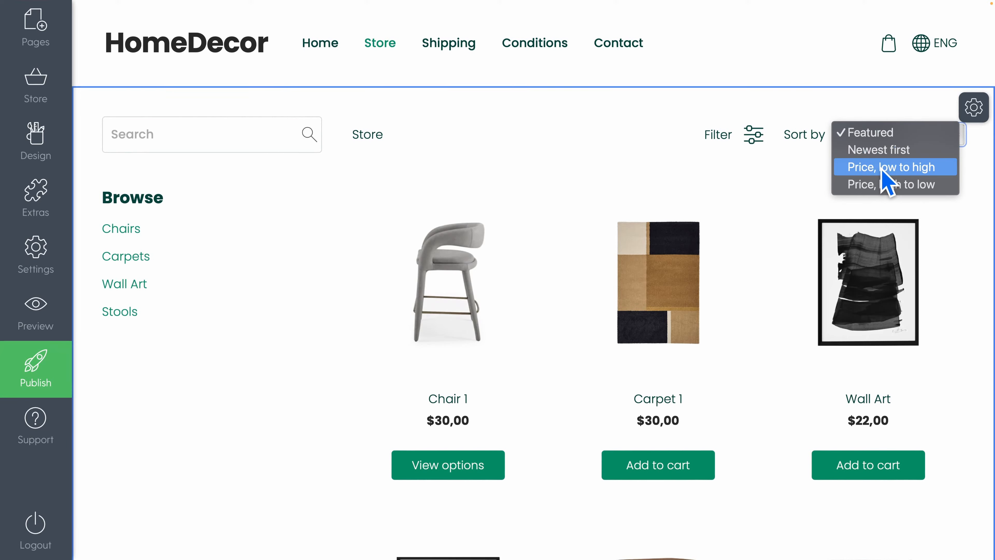
click(877, 184)
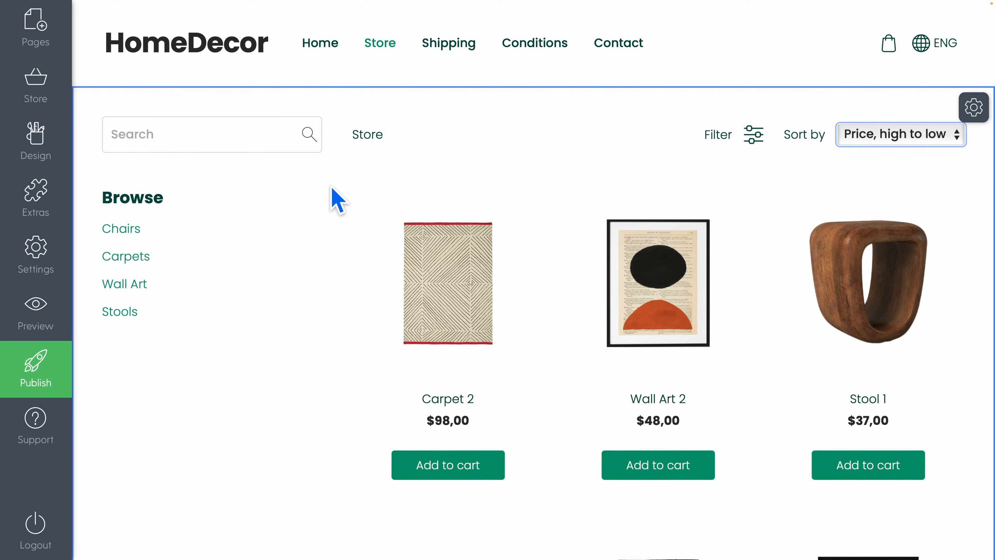
- Replace the HomeDecor text logo in the site header with the image logo.png
click(251, 43)
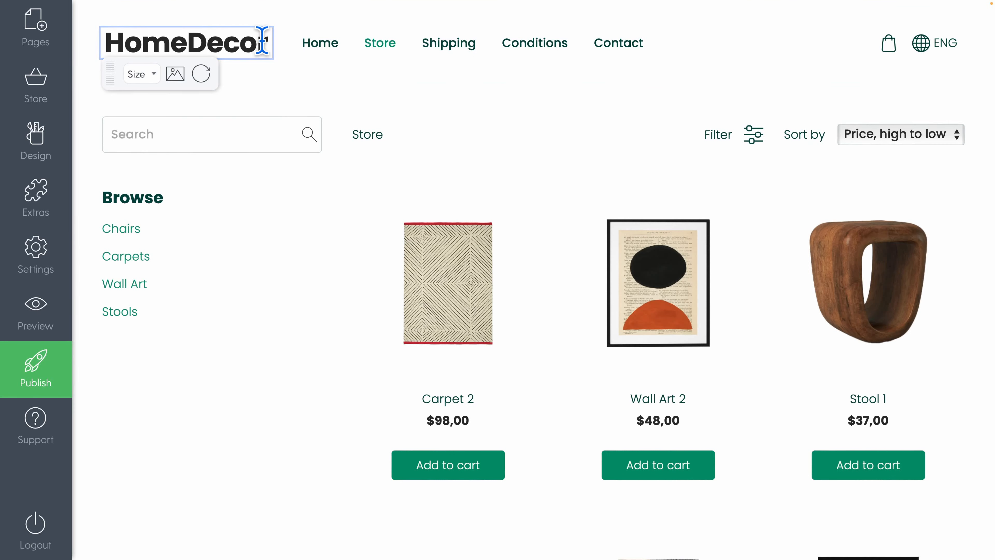
click(175, 75)
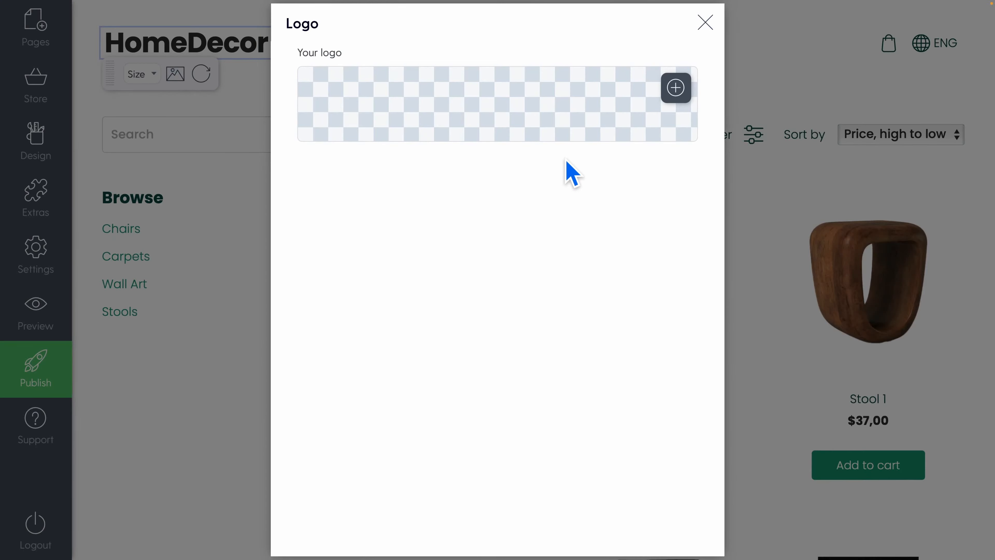
click(676, 88)
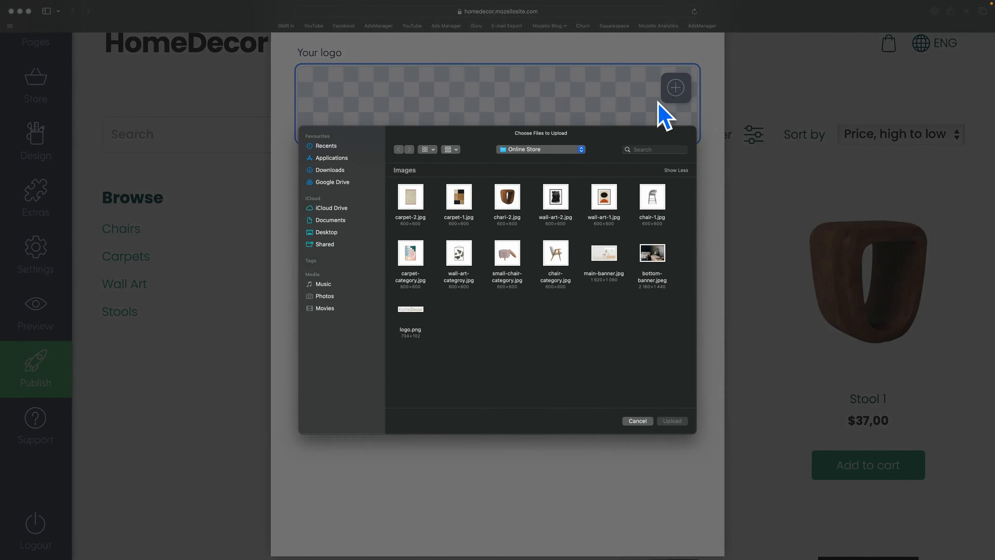
click(417, 316)
click(684, 422)
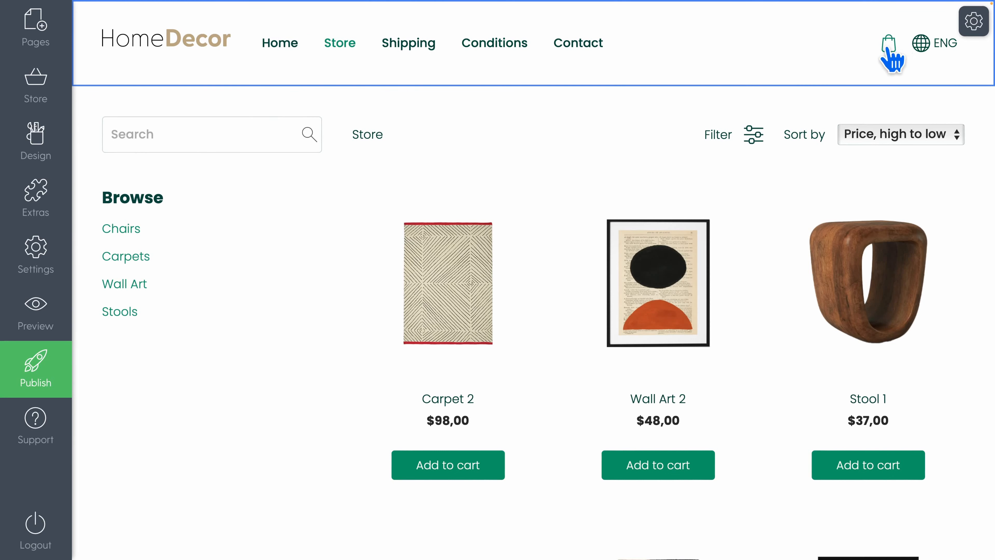
- Change the header layout to the one with the menu centered between the logo and the cart
mouse_move(929, 49)
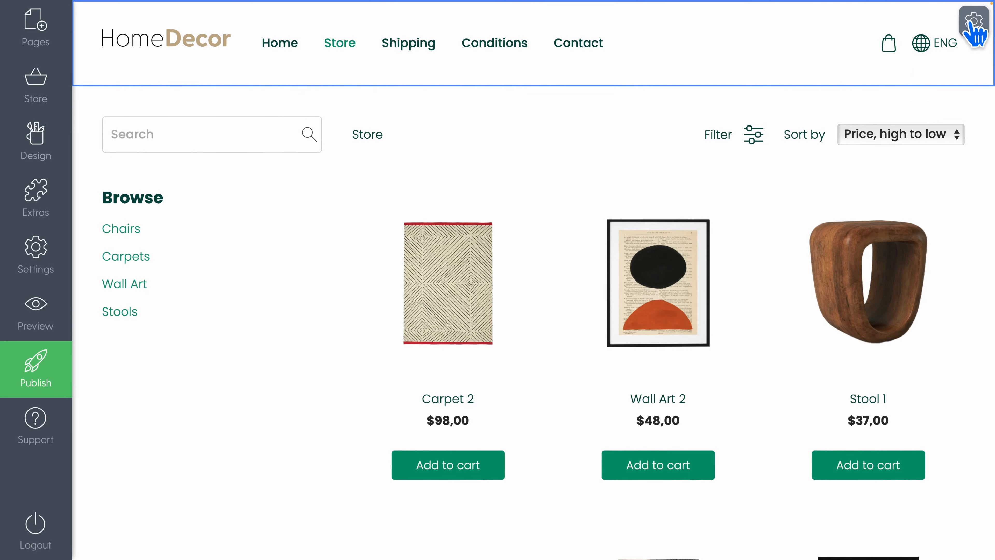
click(974, 31)
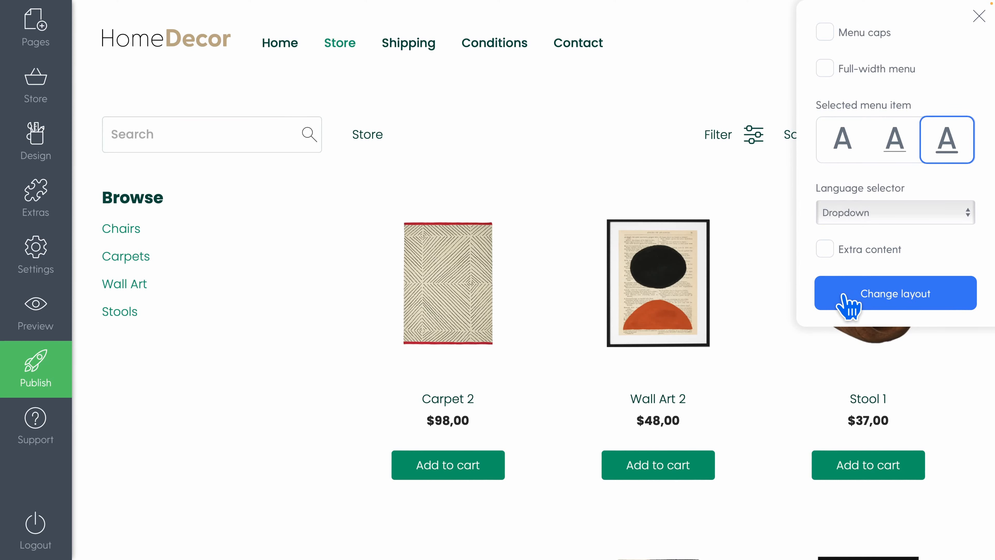
click(839, 304)
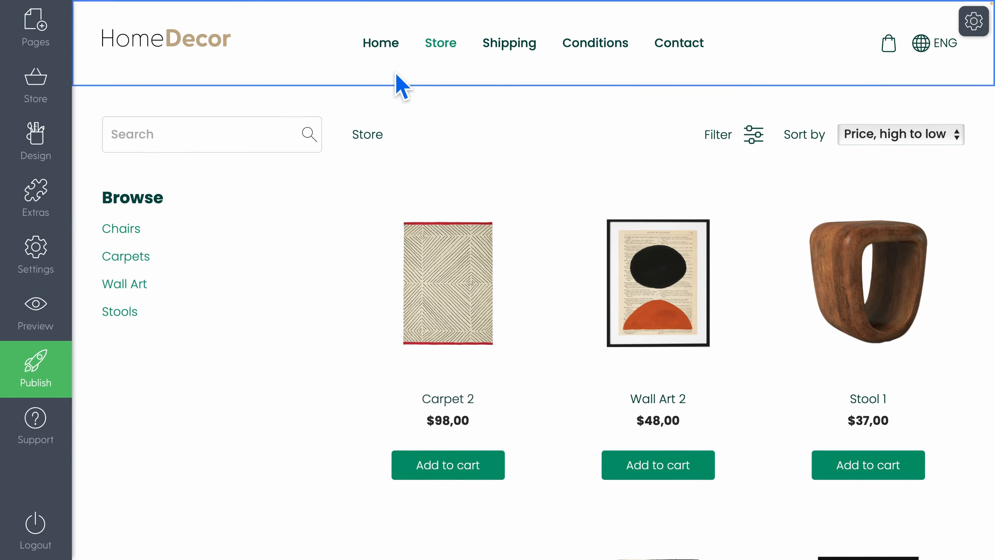
- Go to the Home page and replace the banner's background image with main-banner.jpg
click(385, 48)
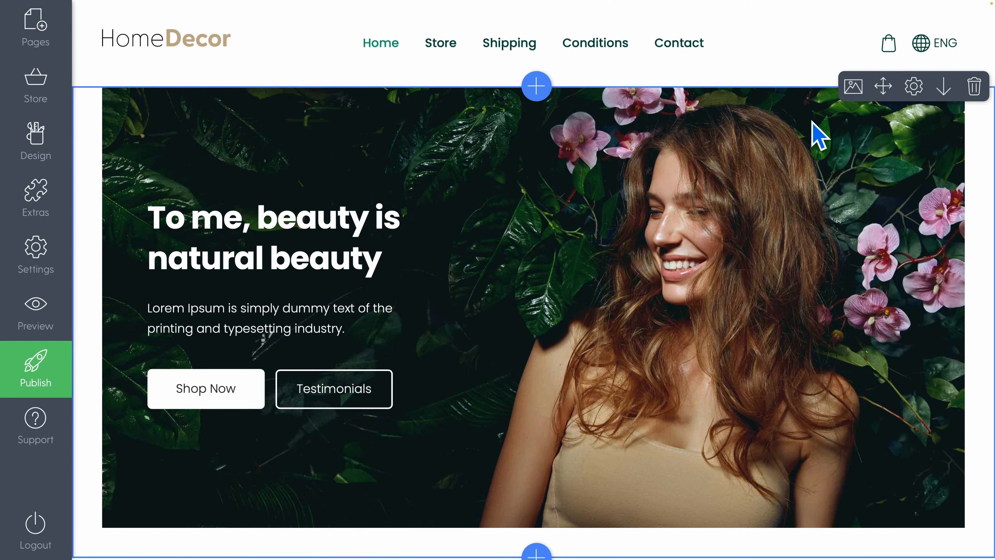
click(850, 96)
click(603, 257)
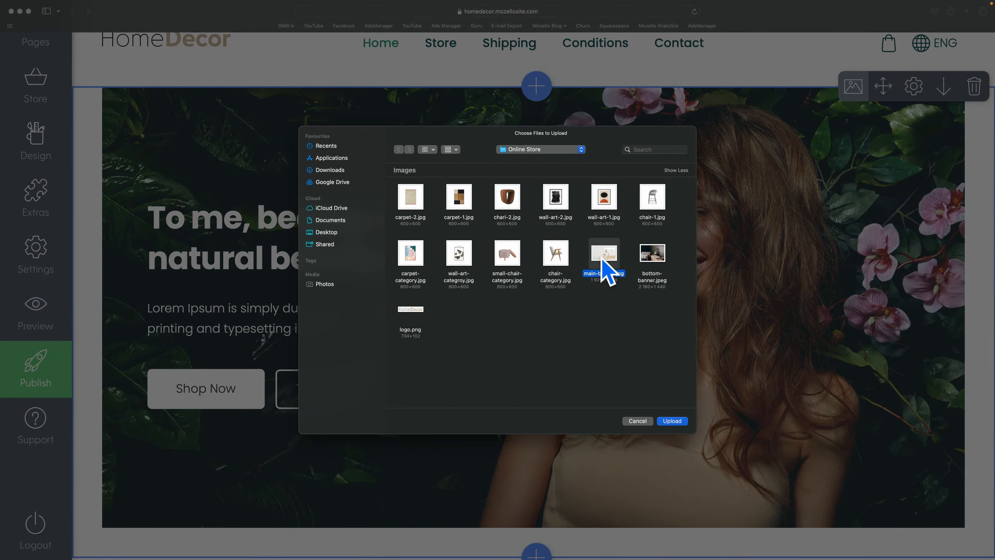
click(671, 421)
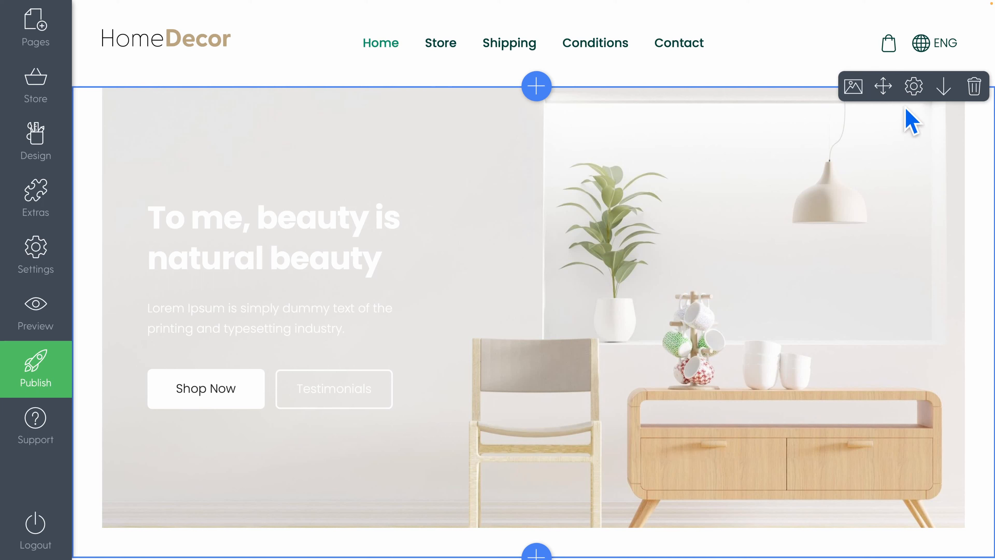
- Set the Home page banner's background color and content color both to dark green
click(914, 87)
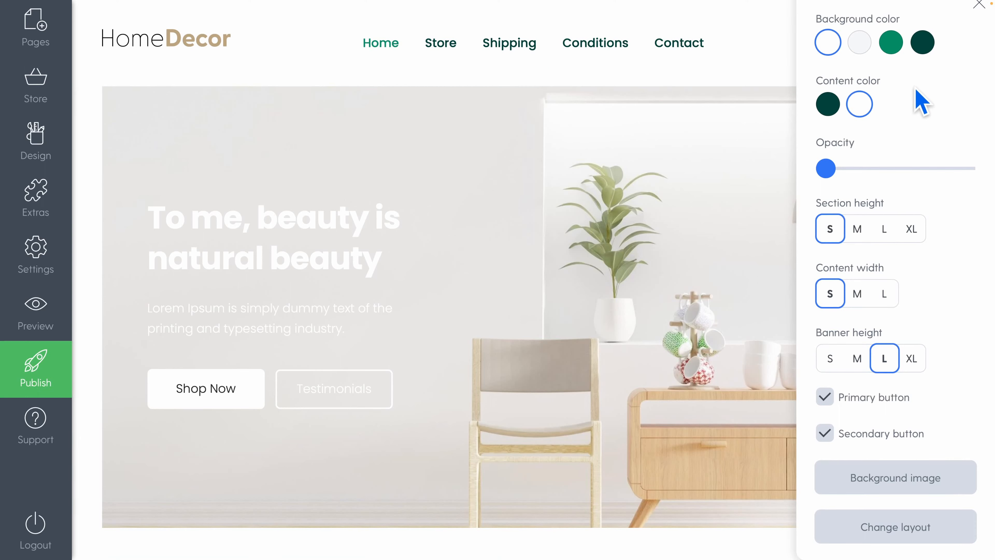
click(871, 41)
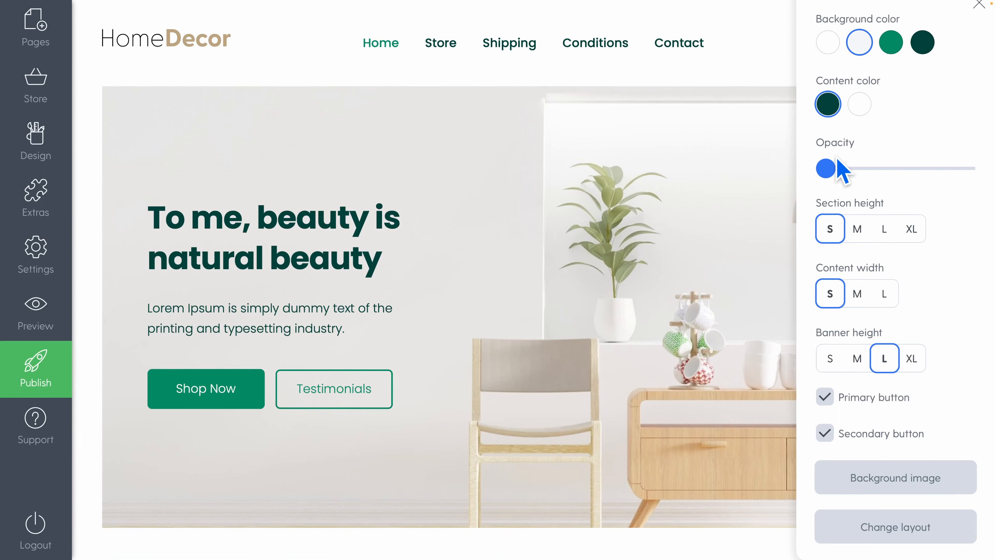
mouse_move(827, 172)
mouse_down()
mouse_move(924, 173)
mouse_move(827, 170)
mouse_up()
click(891, 46)
click(923, 42)
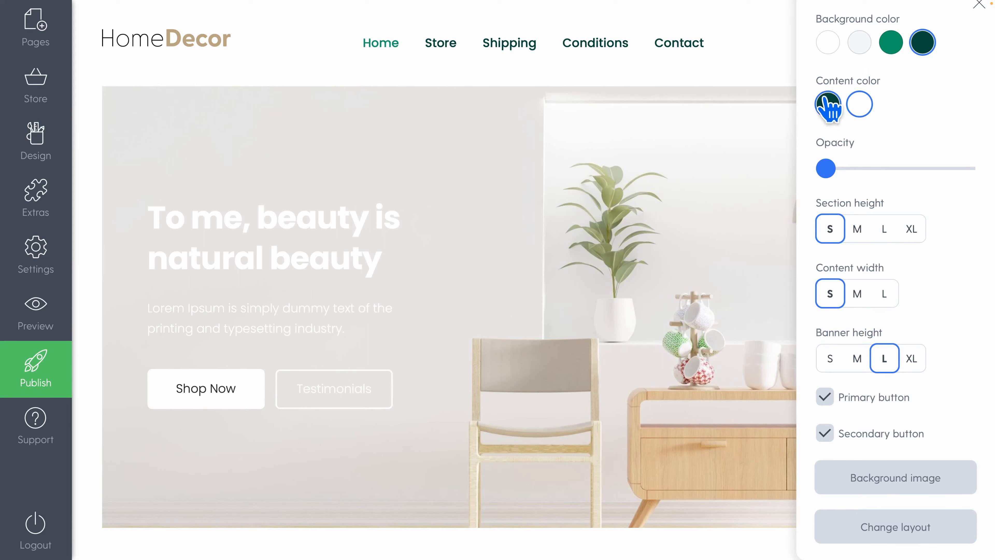
click(828, 104)
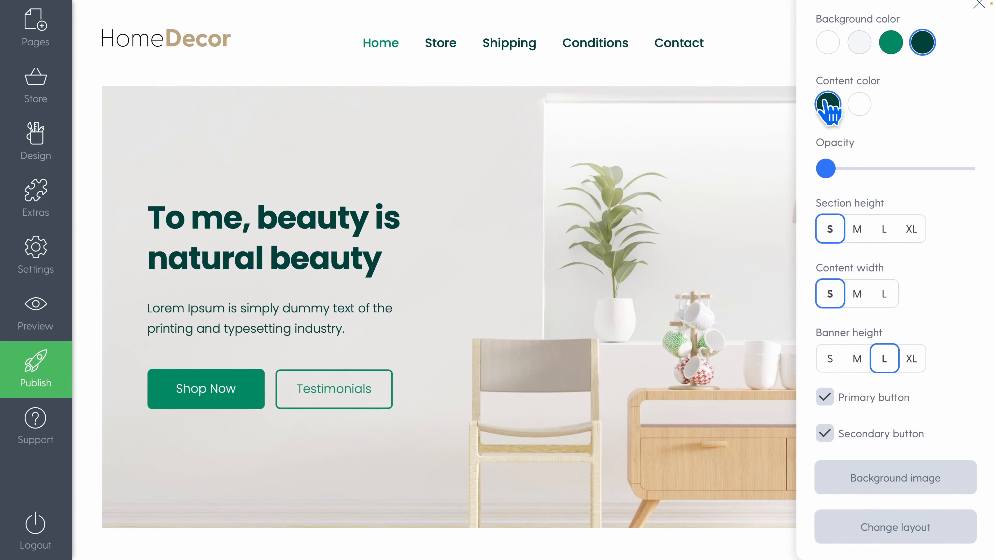
- Try section height M, content width M and banner height XL on the banner, and return to S, S and L
click(857, 231)
click(830, 231)
click(858, 296)
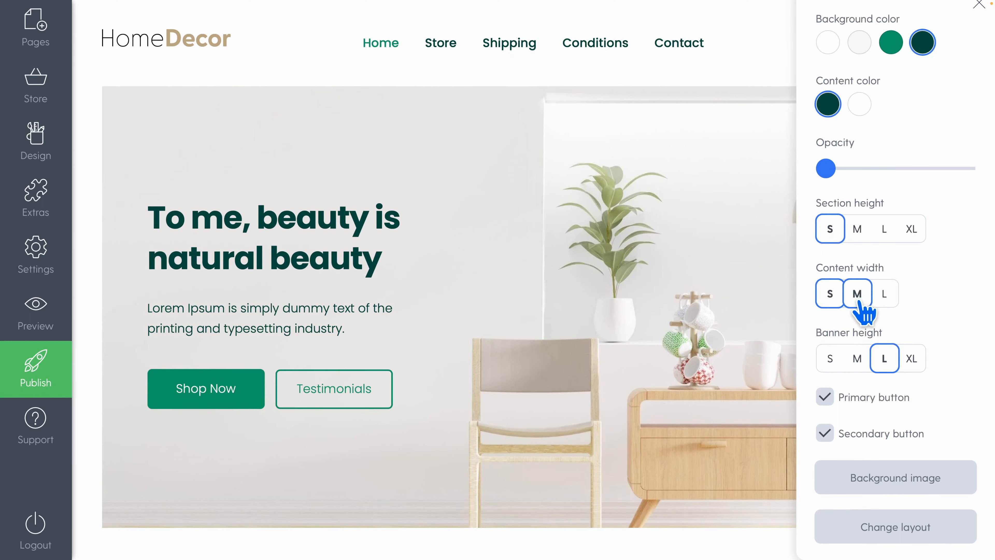
click(840, 298)
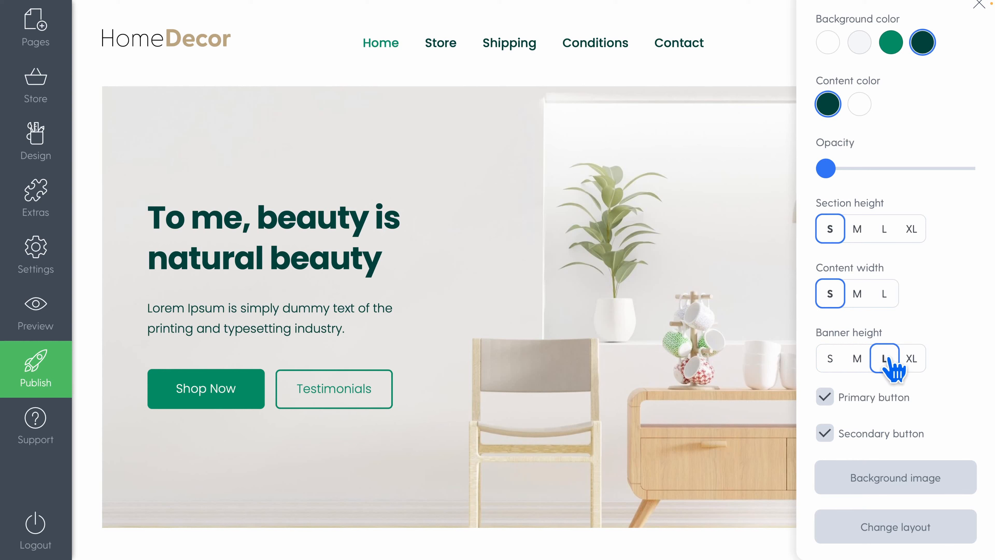
click(911, 360)
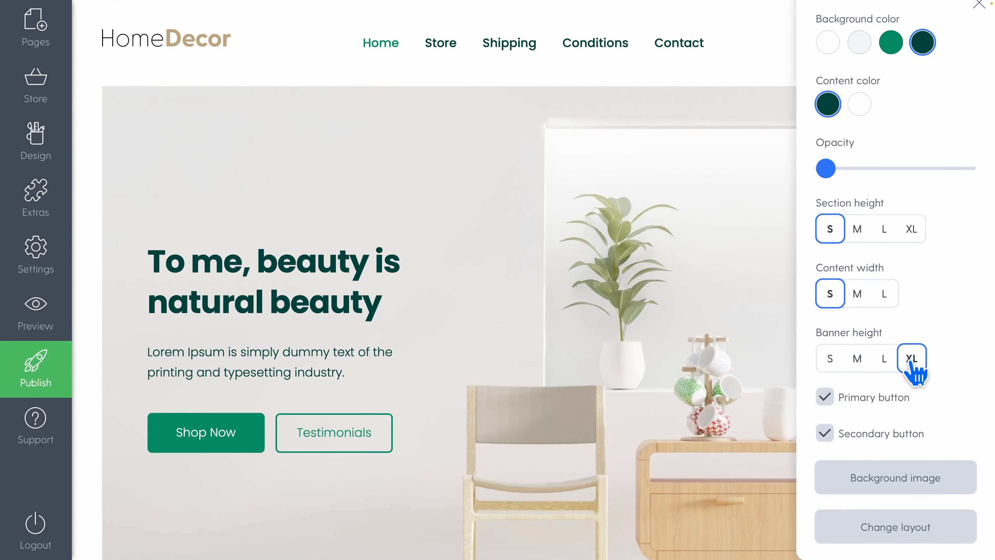
click(893, 359)
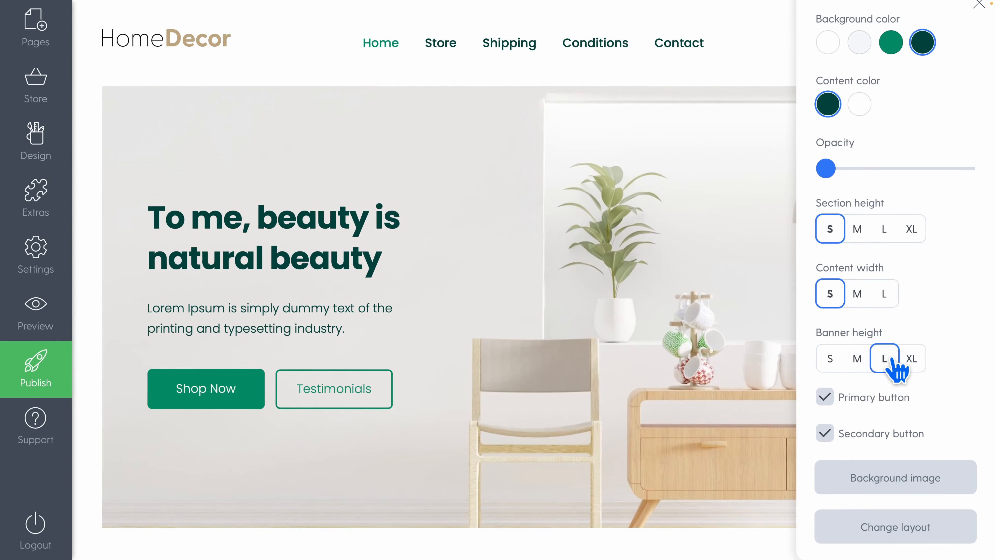
- Try hiding the banner's primary and secondary buttons, and show both again
click(827, 398)
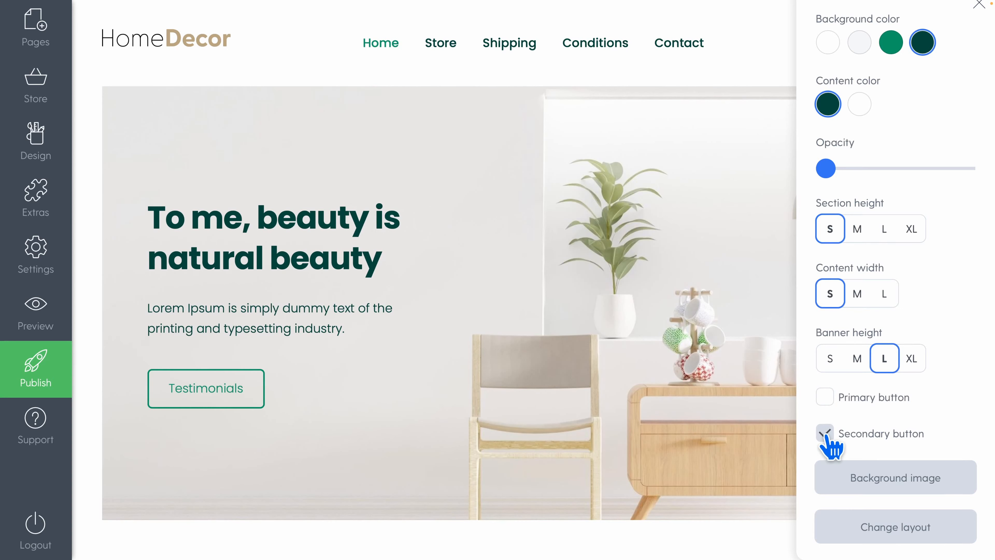
click(826, 433)
click(825, 400)
click(825, 432)
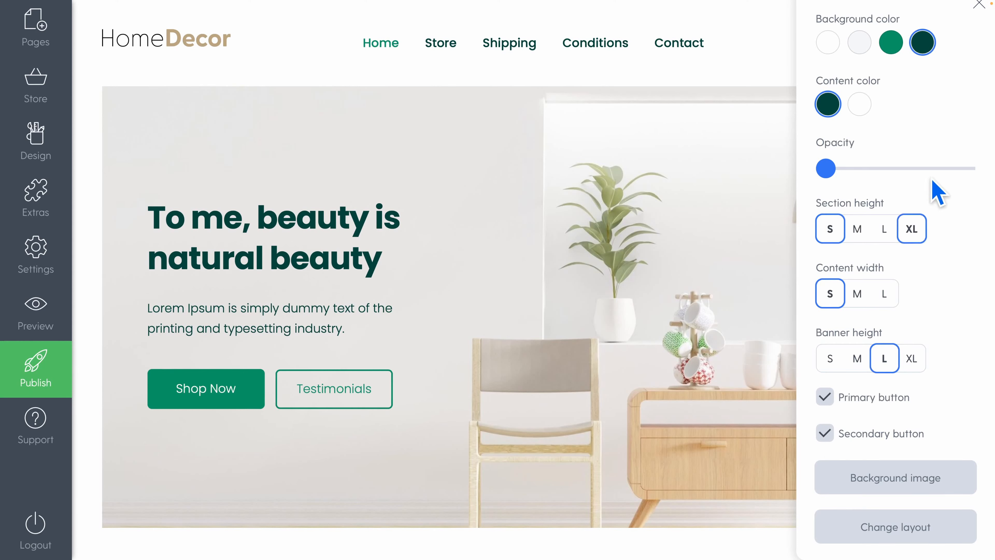
- Change the Home page banner's layout to the full-width block with left-aligned text and no box
scroll(944, 178, down, 4)
scroll(944, 178, up, 4)
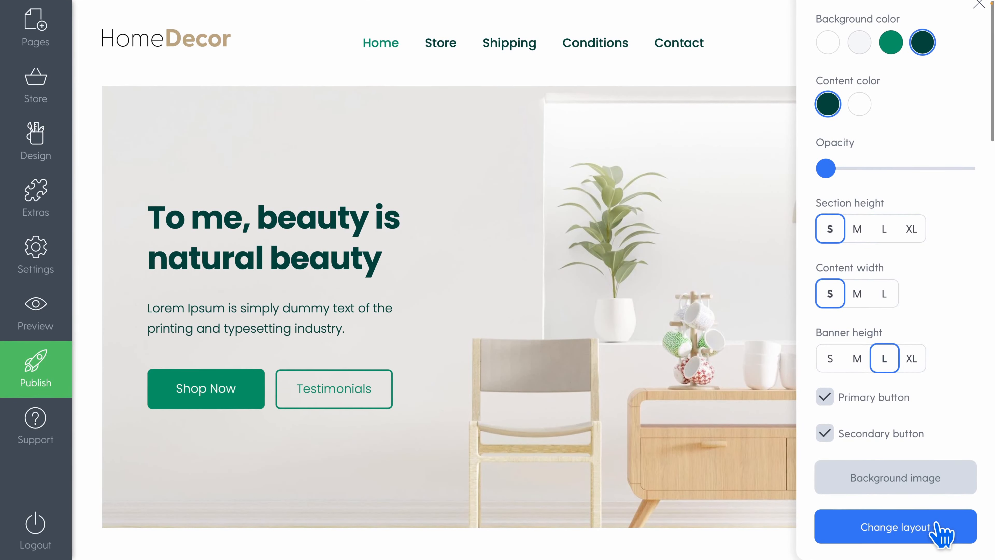
click(842, 527)
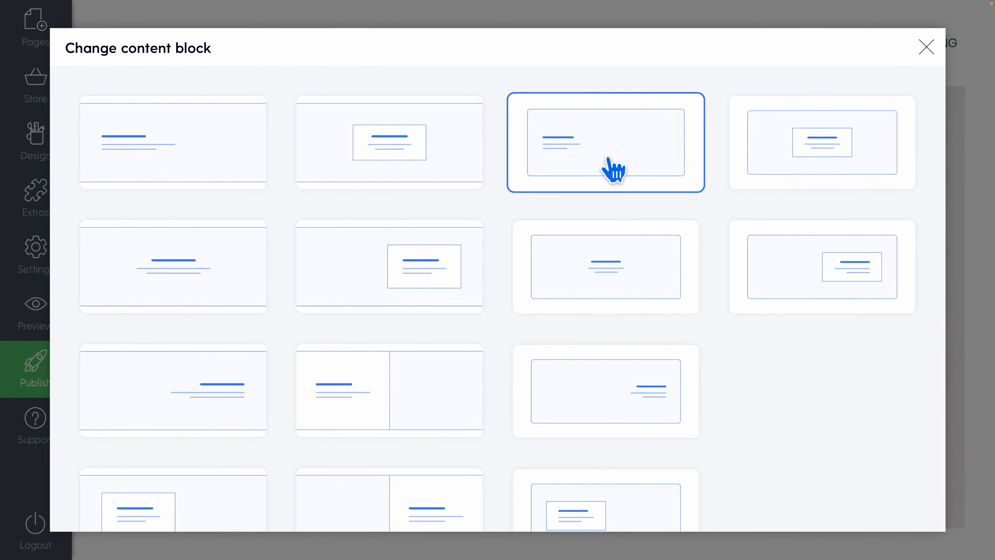
scroll(493, 338, down, 1)
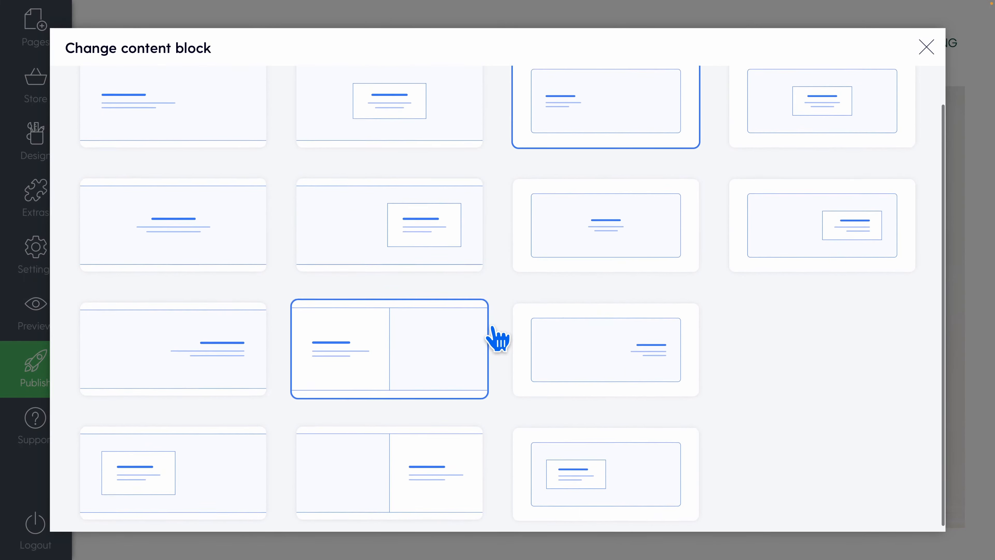
scroll(497, 338, up, 1)
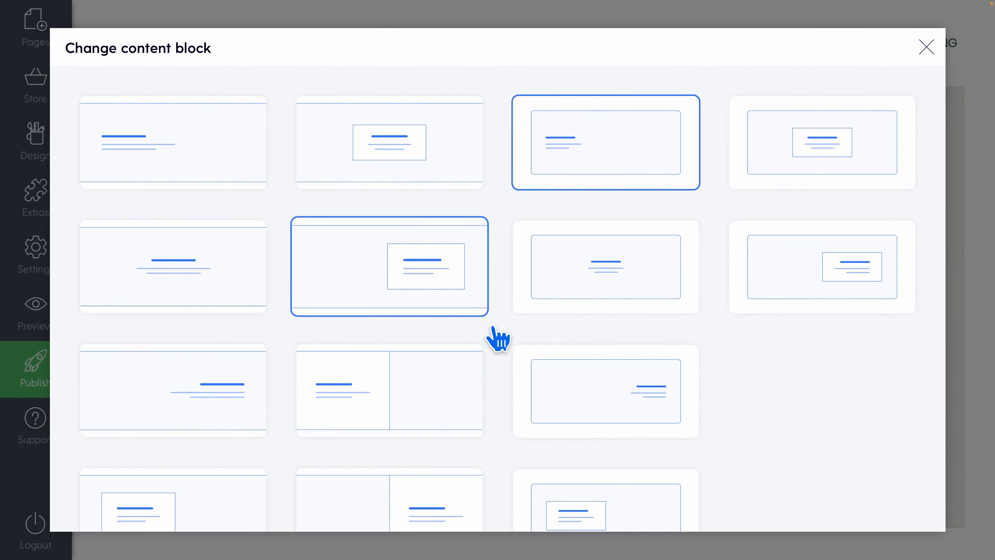
click(263, 191)
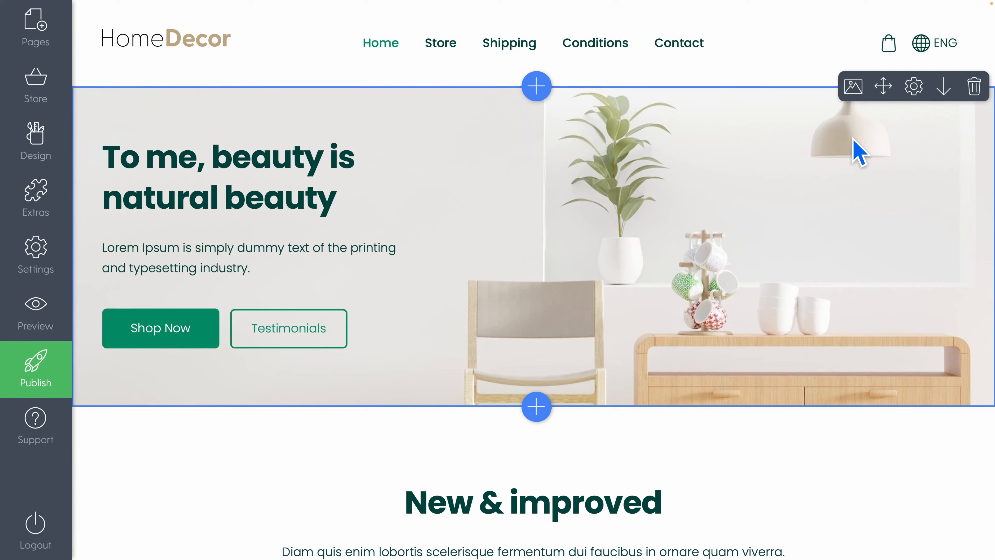
- Set the full-width banner's section height to M
click(913, 89)
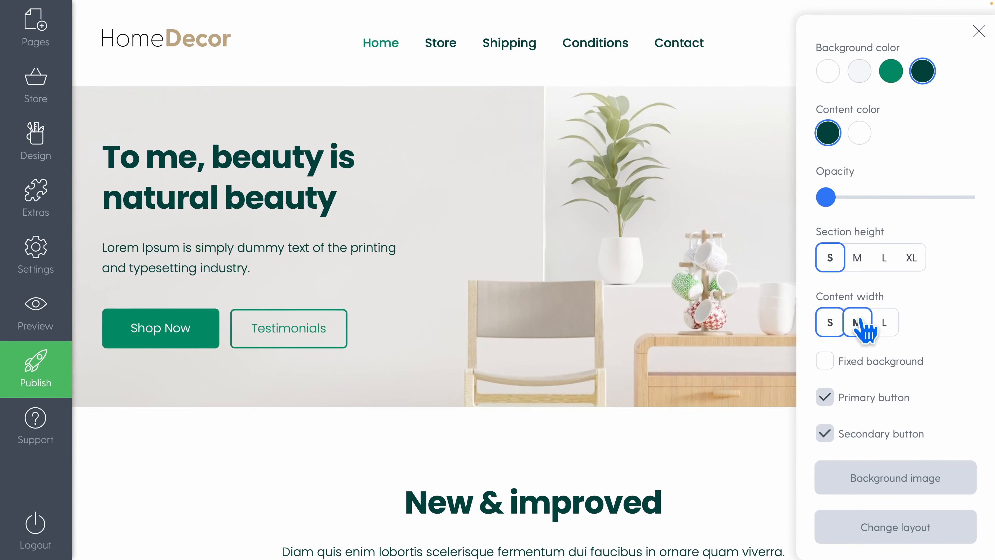
click(857, 258)
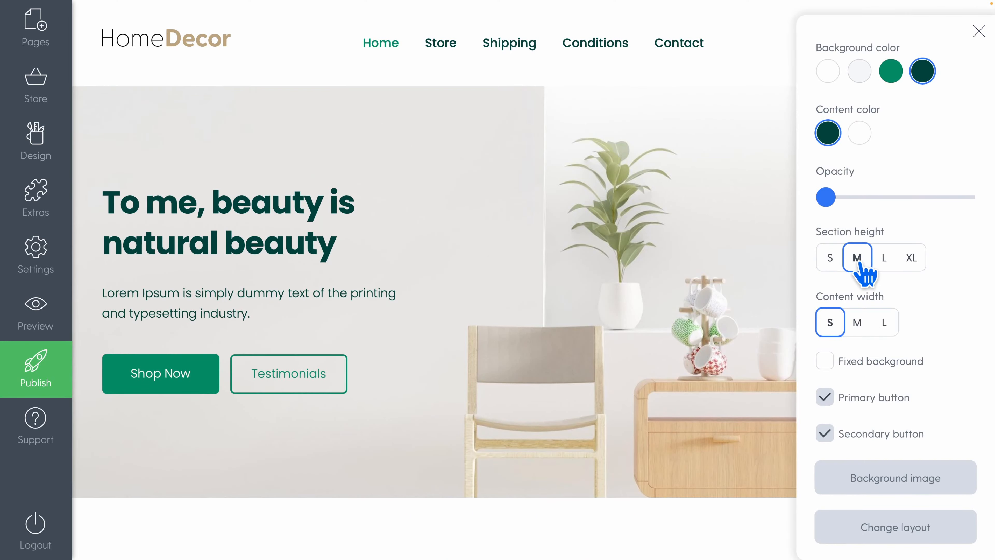
click(683, 263)
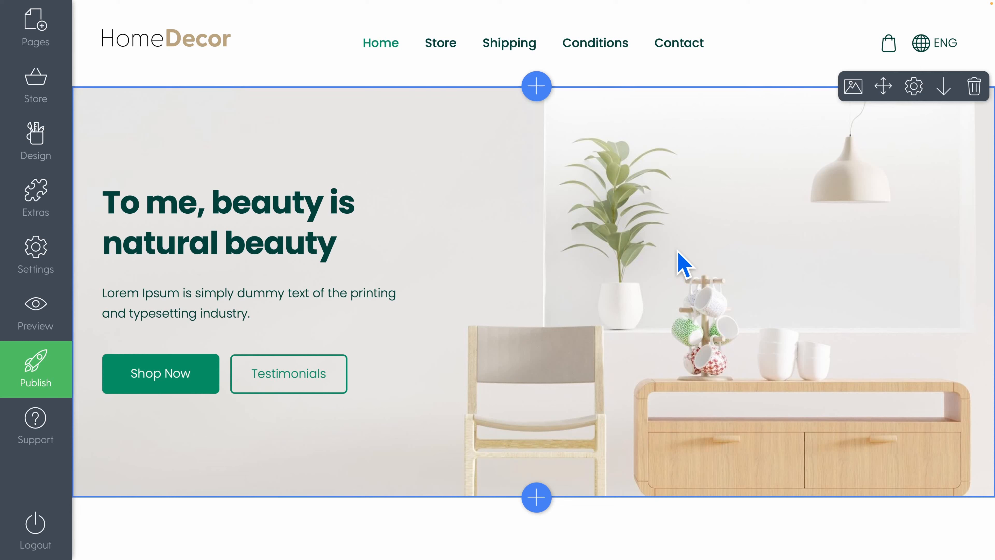
- Replace the banner text with heading "Simplicity is the ultimate sophistication." and a paragraph starting "Elevate your living space with a curated selection of sophisticated furnishings"
click(278, 313)
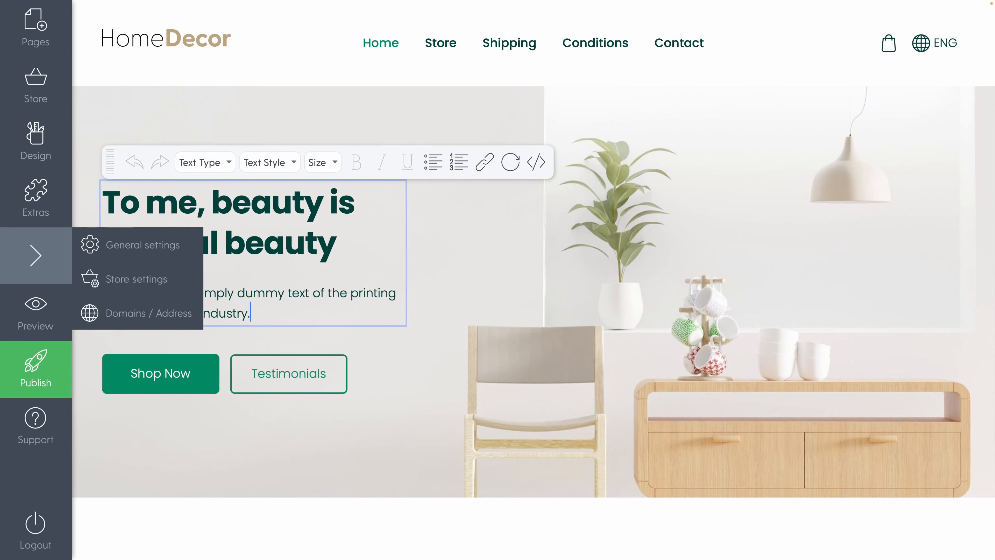
drag(255, 314, 108, 206)
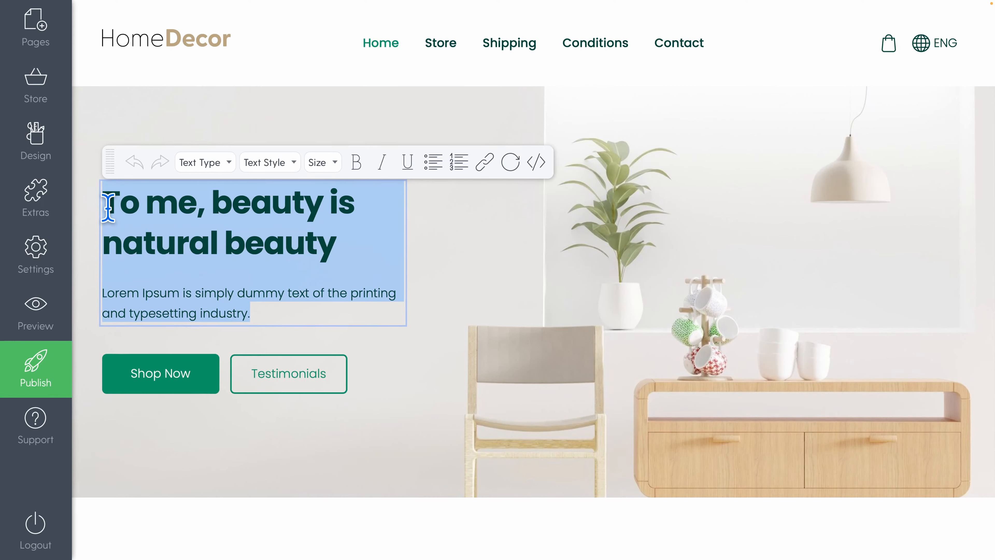
key(BackSpace)
text(Simplicity is the ultimate sophistication. Elevate your living space with a curated selection of sophisticated furnishings and accessories that embody the essence of simplicity and style.)
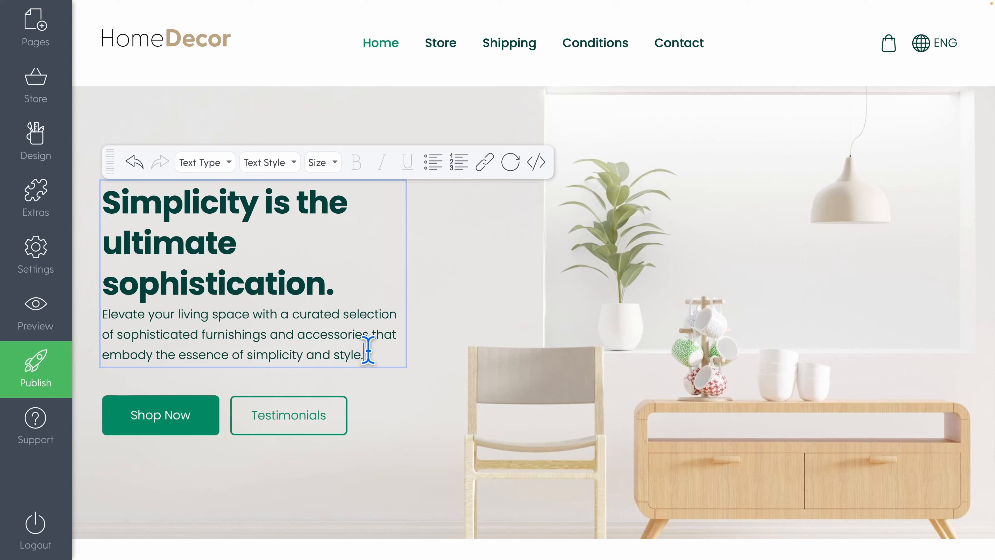
- Try Heading 2 with a smaller and the Huge text size on the banner's heading, and return it to Heading 1 at Normal size
drag(340, 279, 95, 174)
click(221, 163)
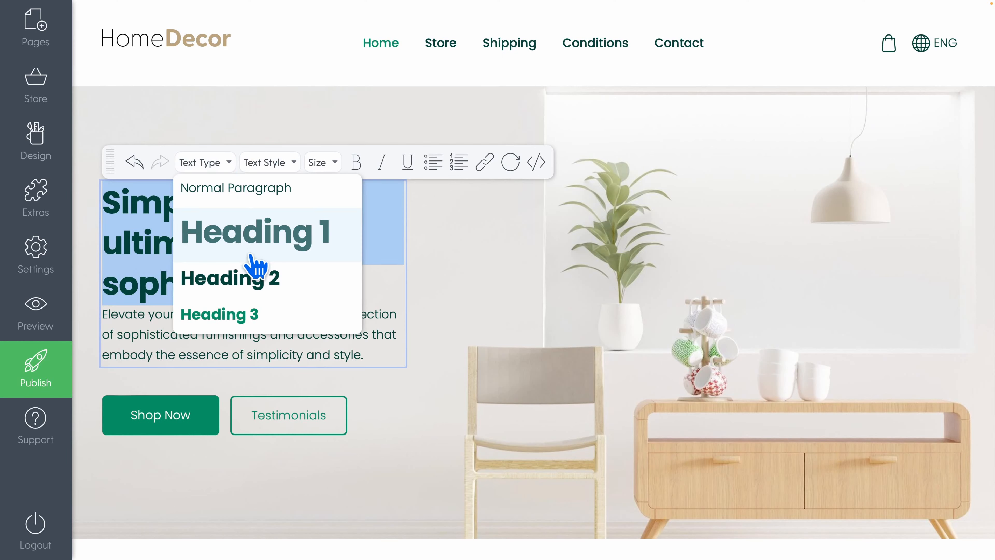
click(258, 276)
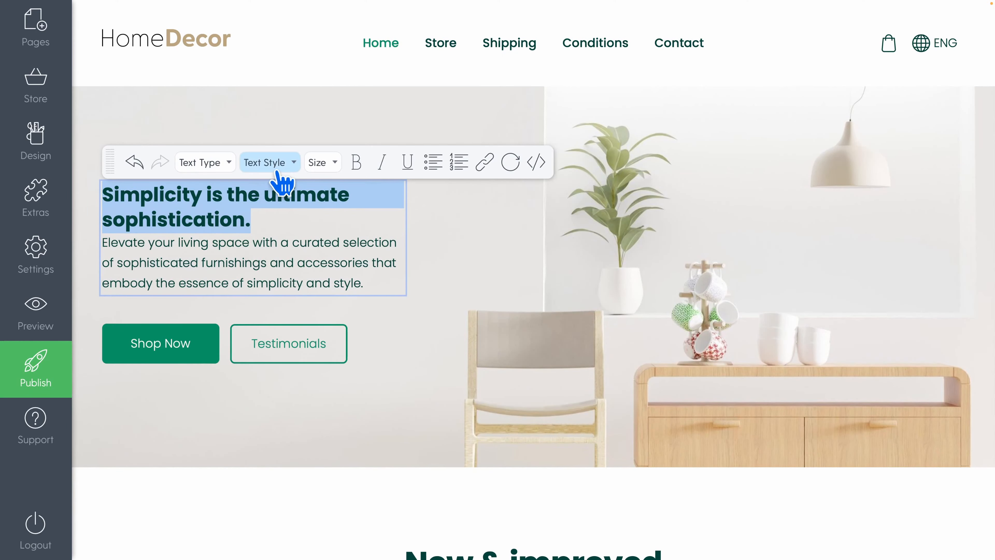
click(284, 162)
click(321, 164)
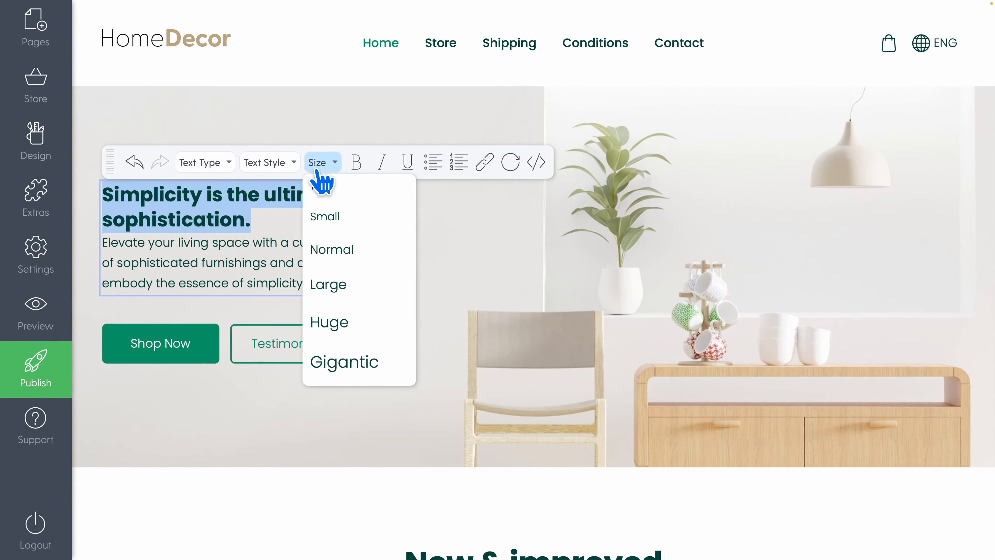
click(347, 192)
click(323, 166)
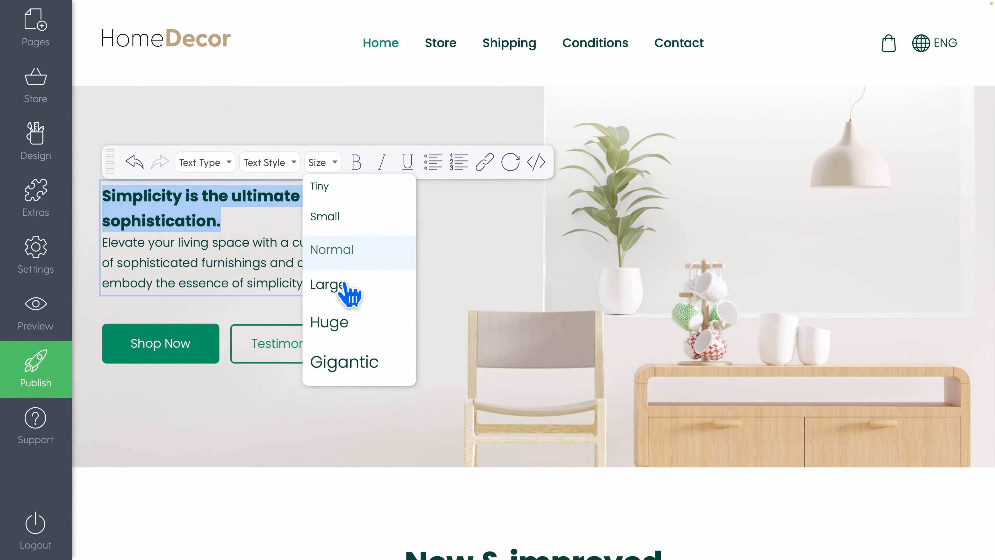
click(344, 331)
click(215, 162)
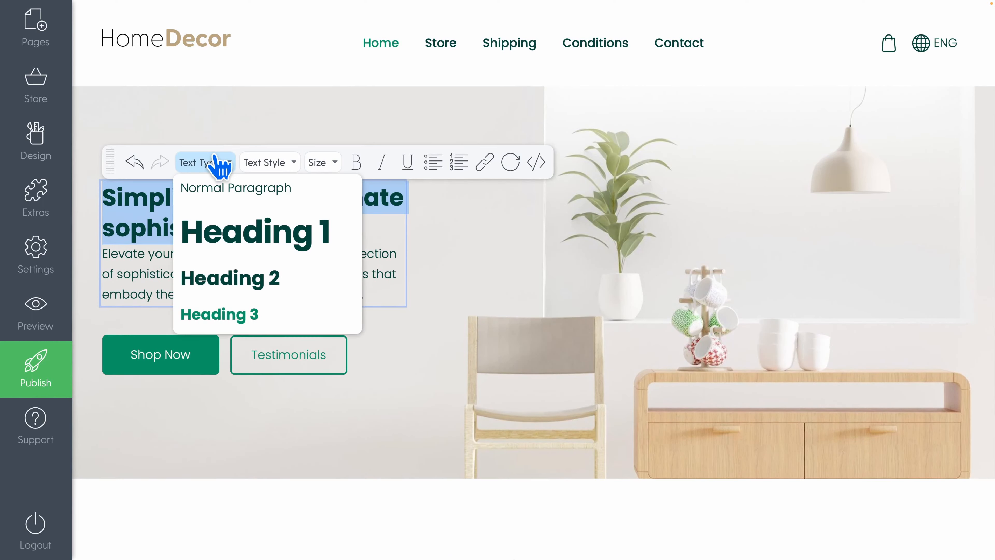
click(266, 257)
click(322, 162)
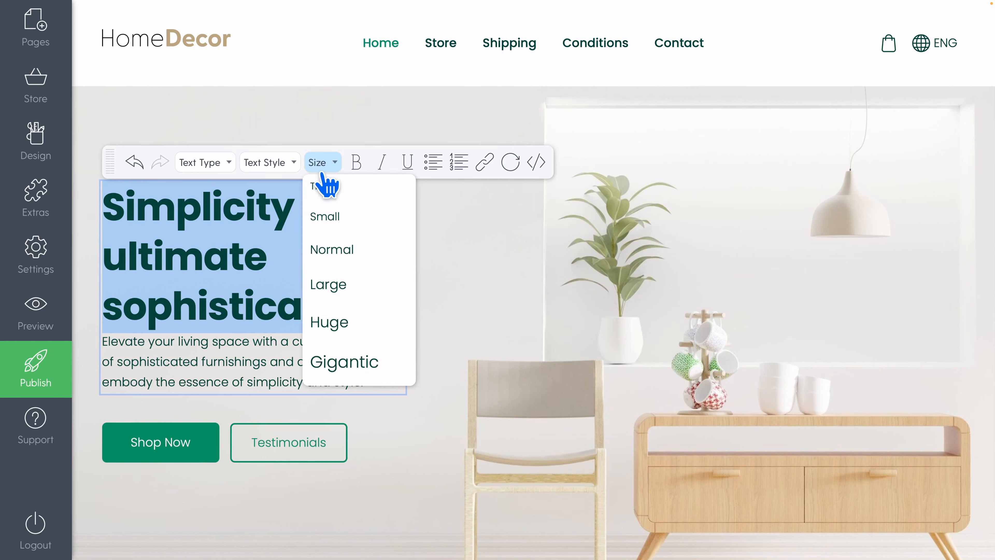
click(346, 256)
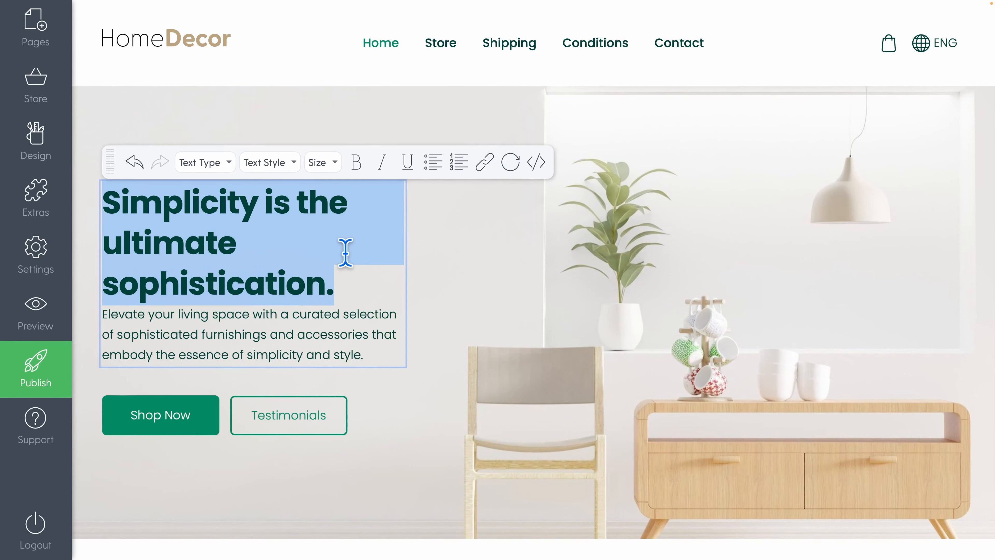
- Try adding a line break between the banner's heading and paragraph, and remove it
click(335, 287)
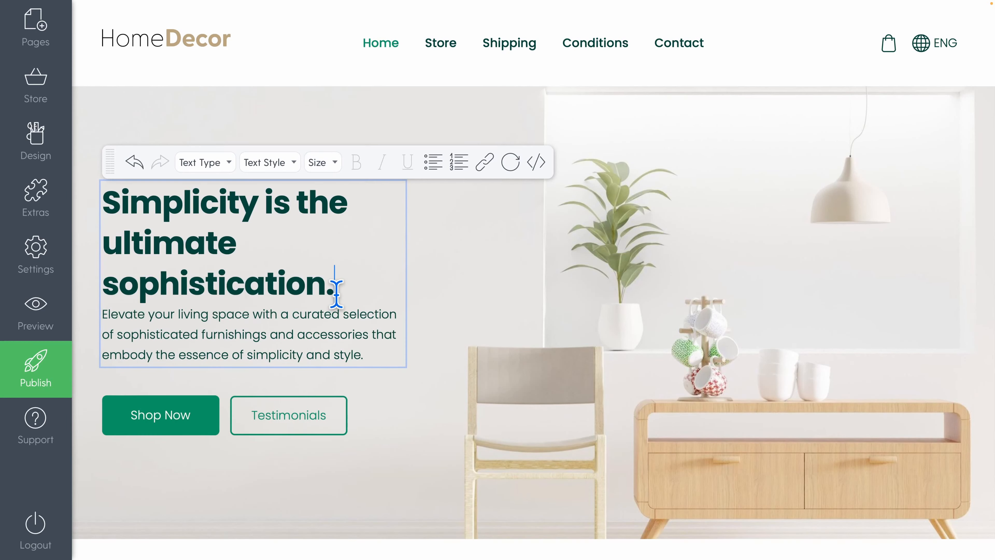
click(102, 313)
key(Return)
key(BackSpace)
click(436, 328)
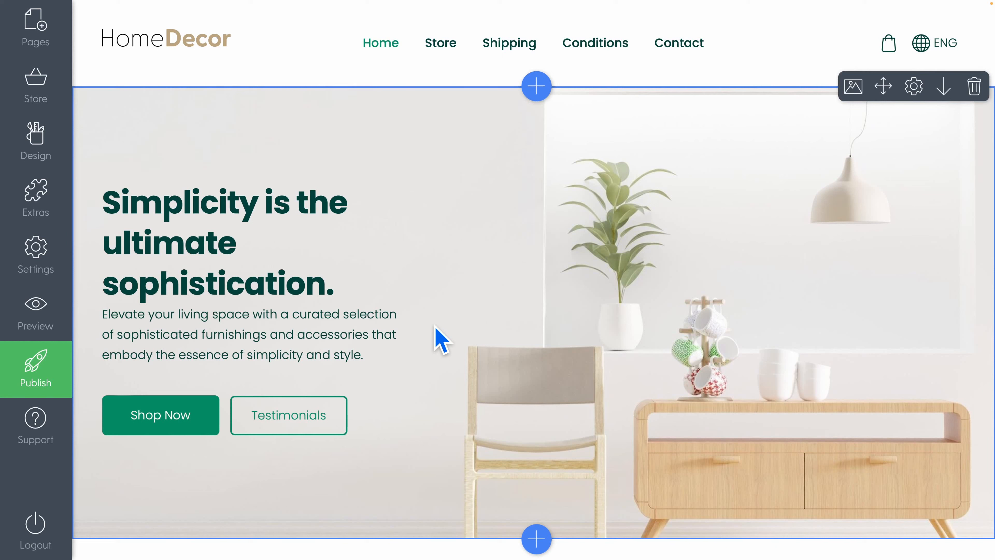
- Link the banner's Shop Now button to the Store page, opening in the same window
click(157, 416)
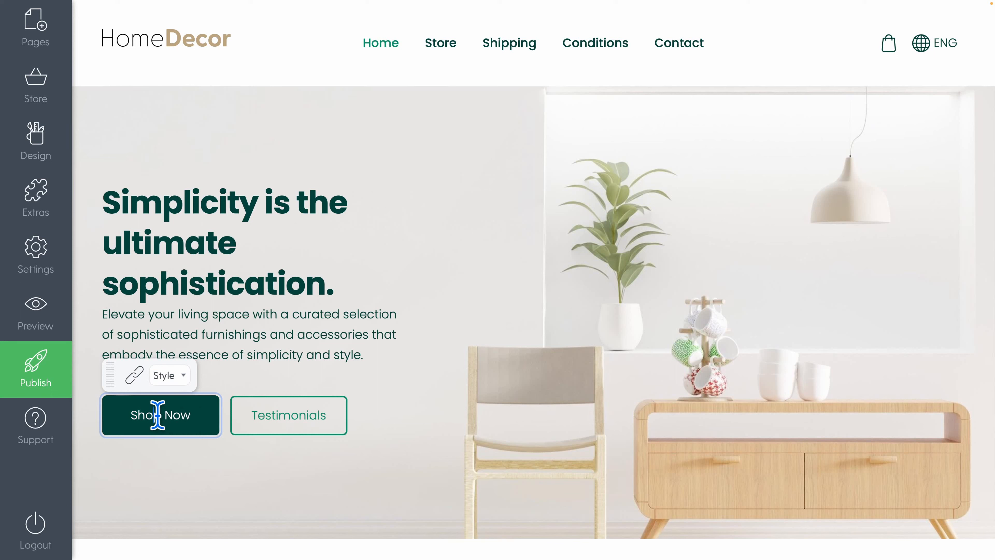
click(135, 378)
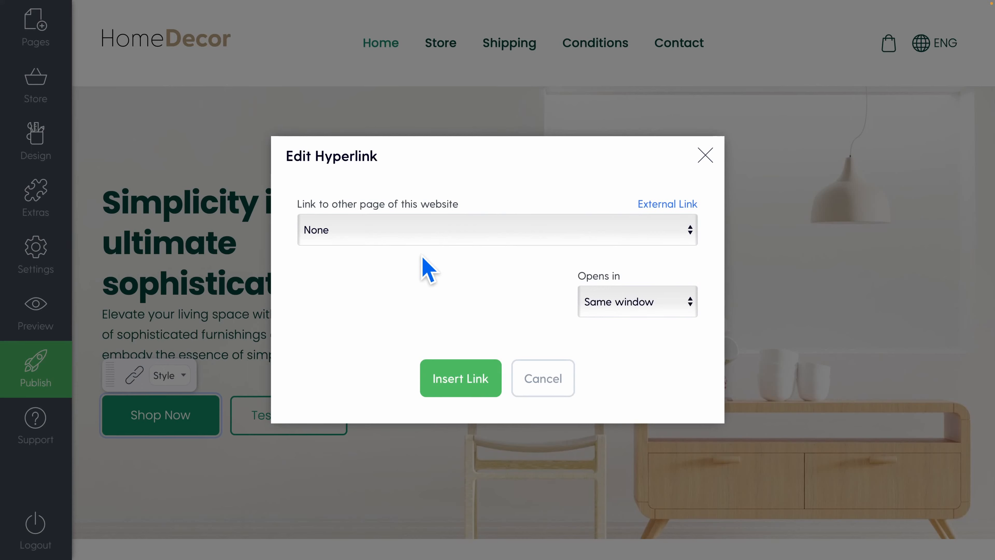
click(453, 228)
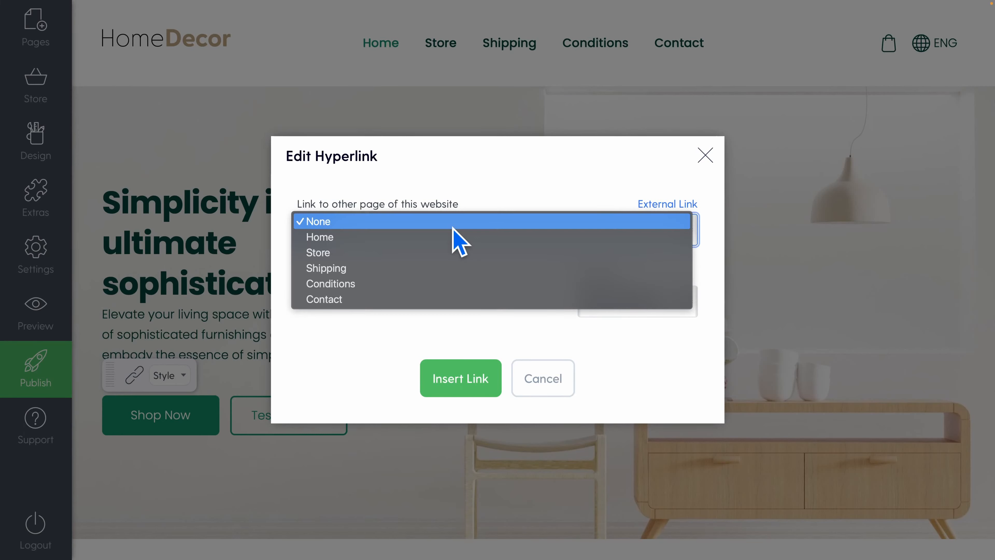
click(344, 255)
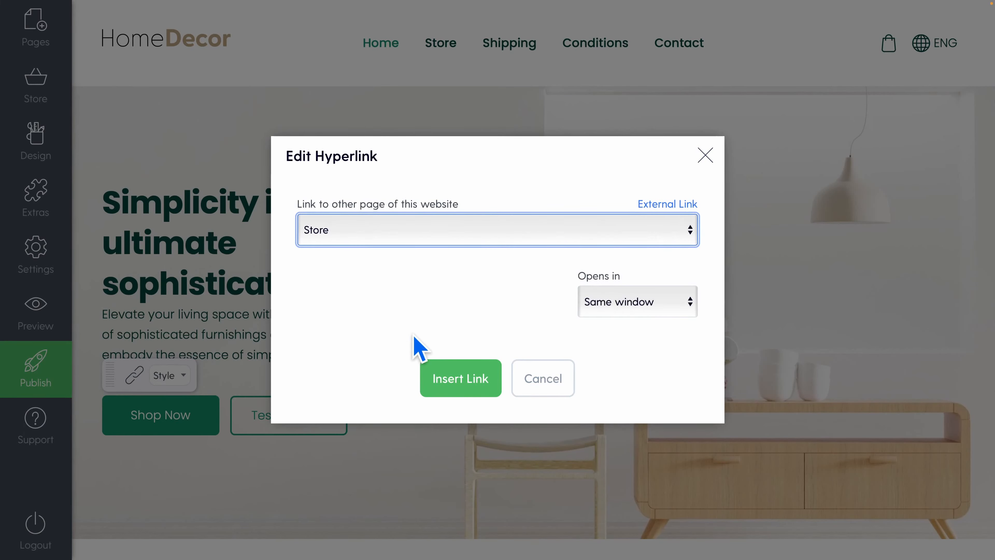
click(444, 380)
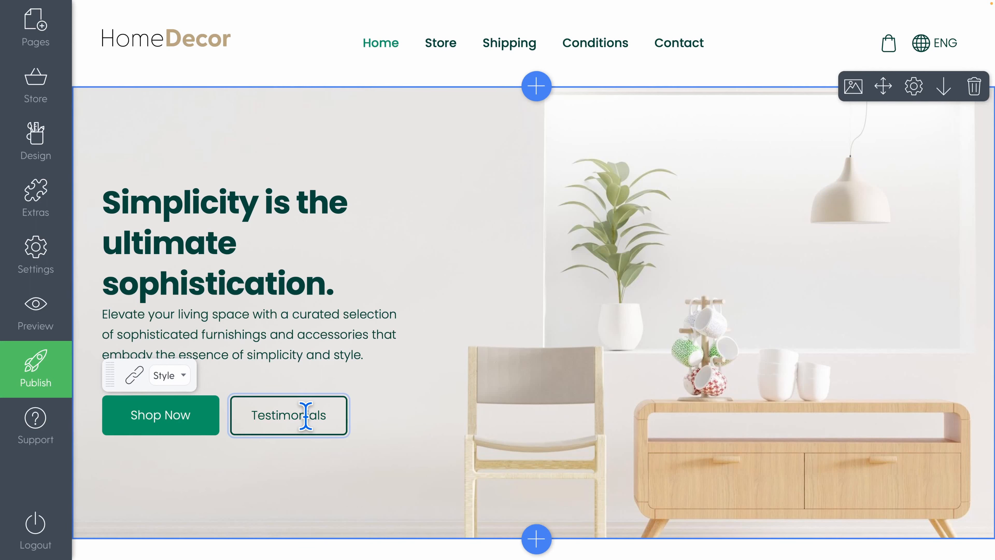
- Change the text of the banner's Testimonials button to "Contact Us"
click(327, 414)
drag(327, 414, 241, 412)
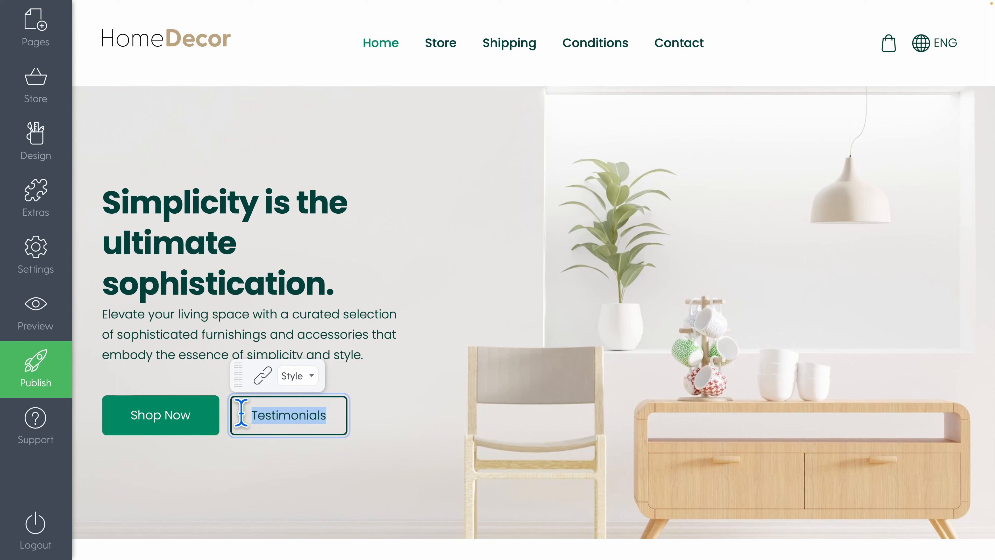
text(Cont)
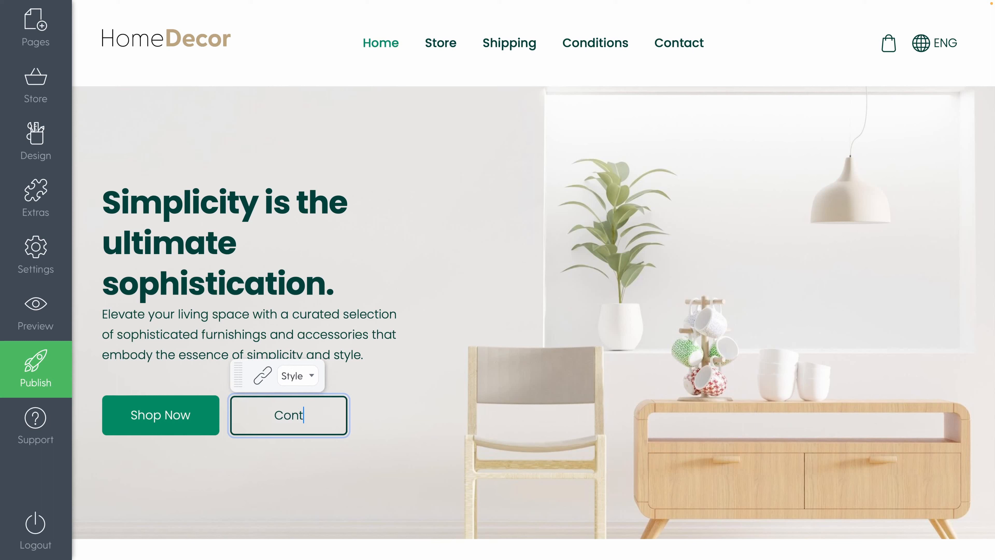
text(act Us)
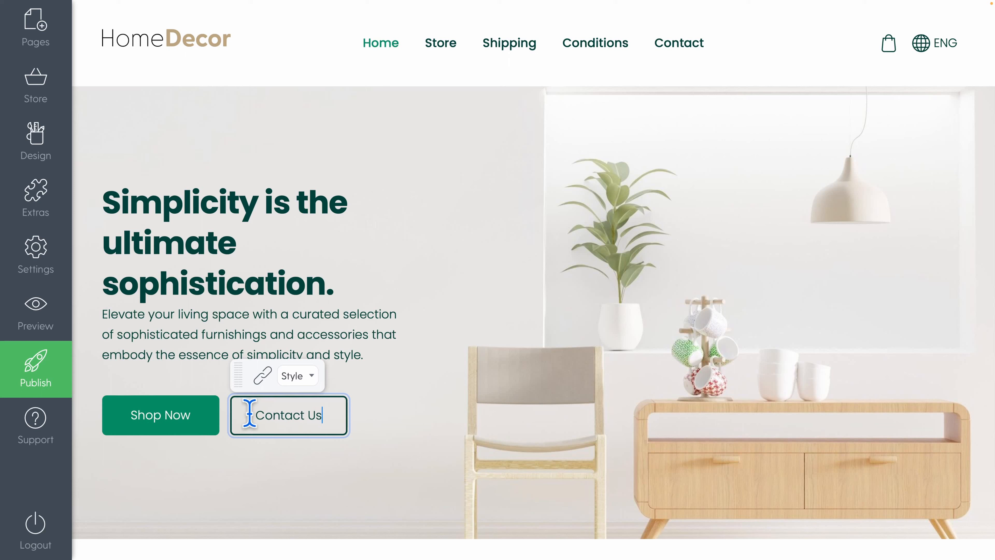
key(Escape)
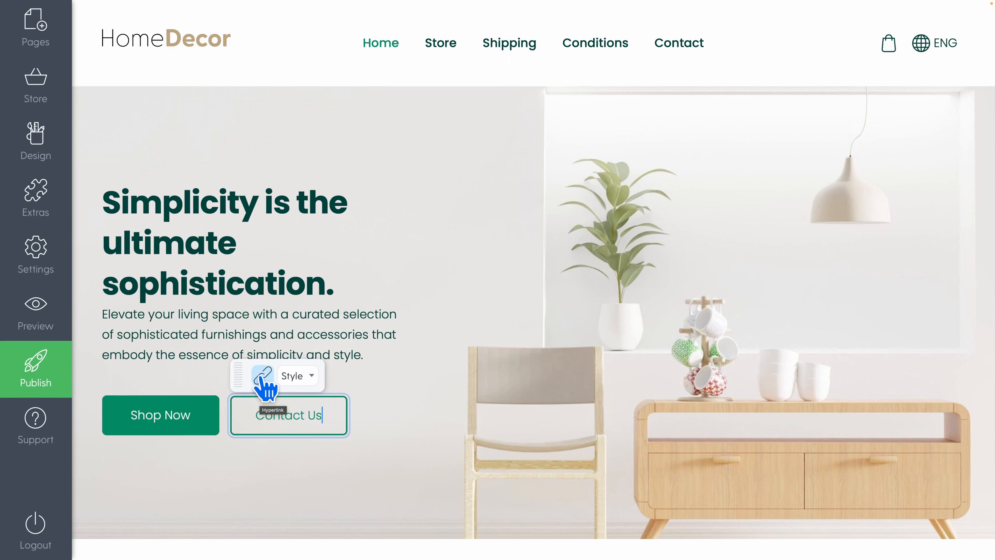
- Link the banner's Contact Us button to the Contact page, opening in the same window
click(262, 376)
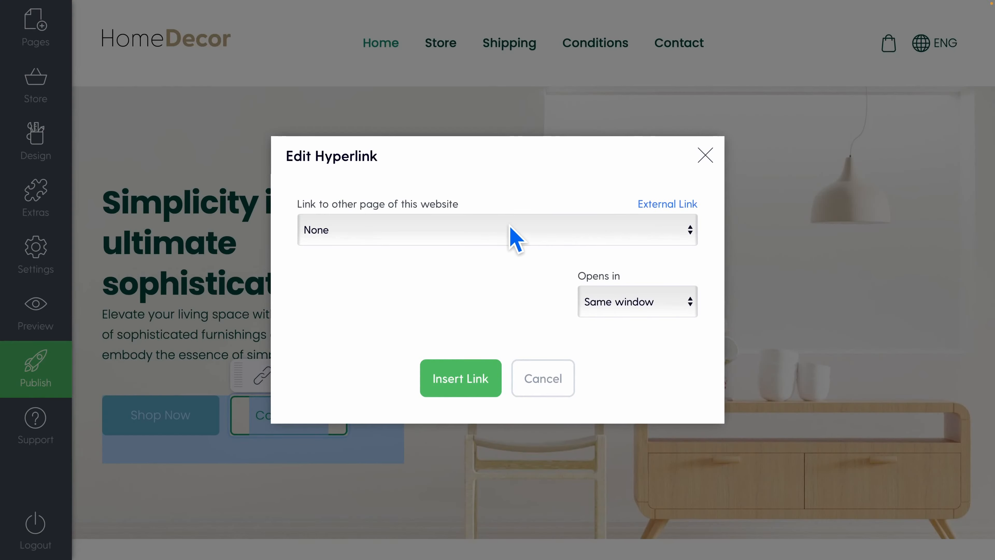
click(484, 234)
click(353, 299)
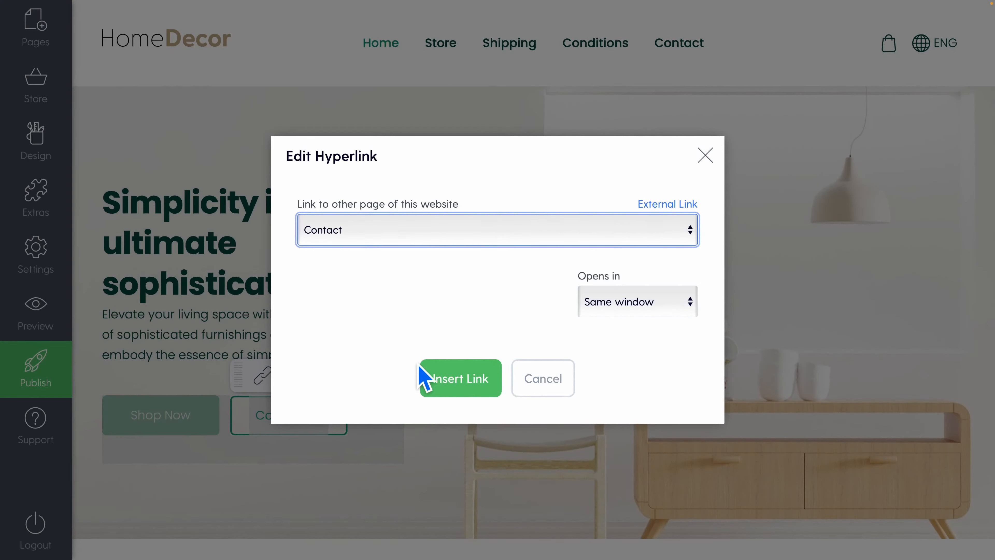
click(430, 378)
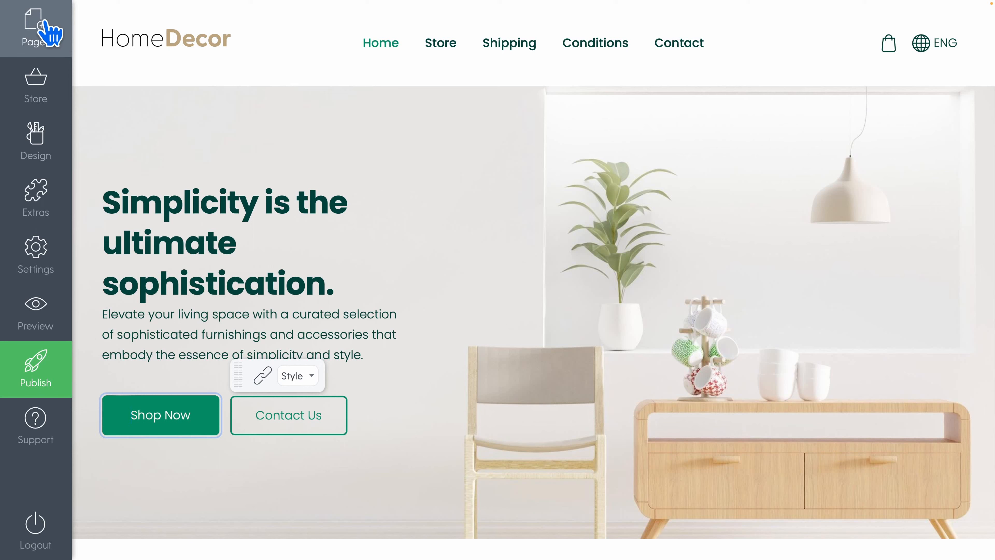
click(613, 298)
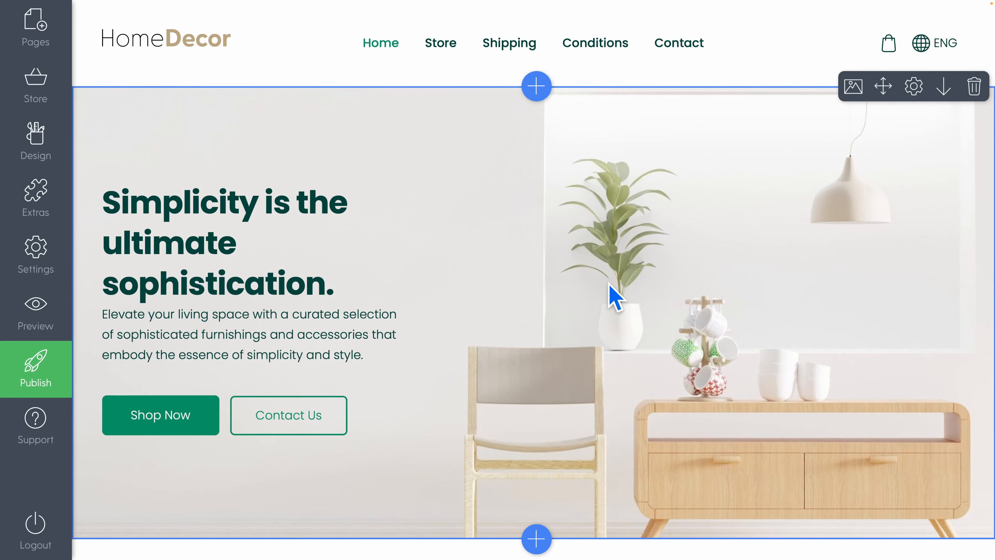
- Fill the three slots of the Home page's "New & improved" section with the Chairs, Carpets and Wall Art categories
scroll(613, 296, down, 10)
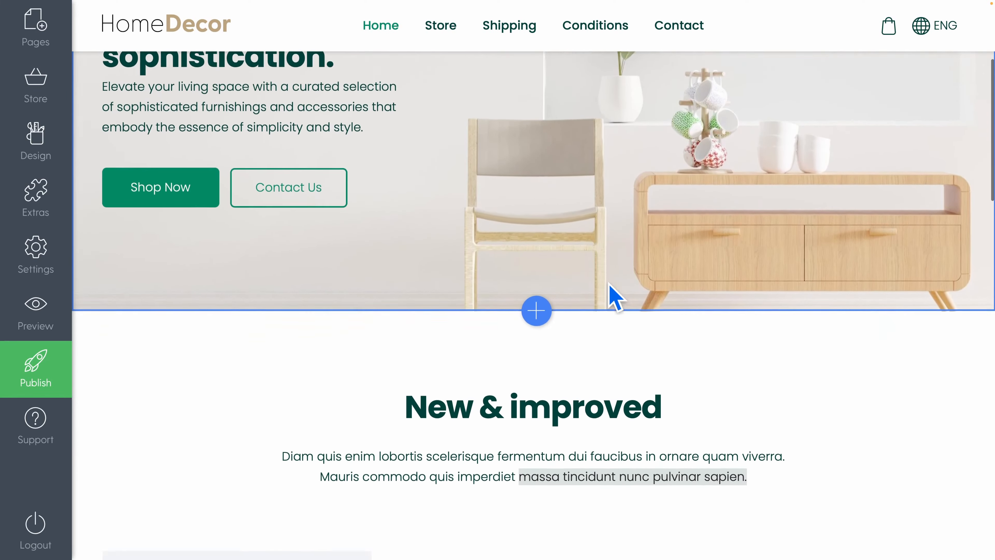
scroll(613, 296, down, 1)
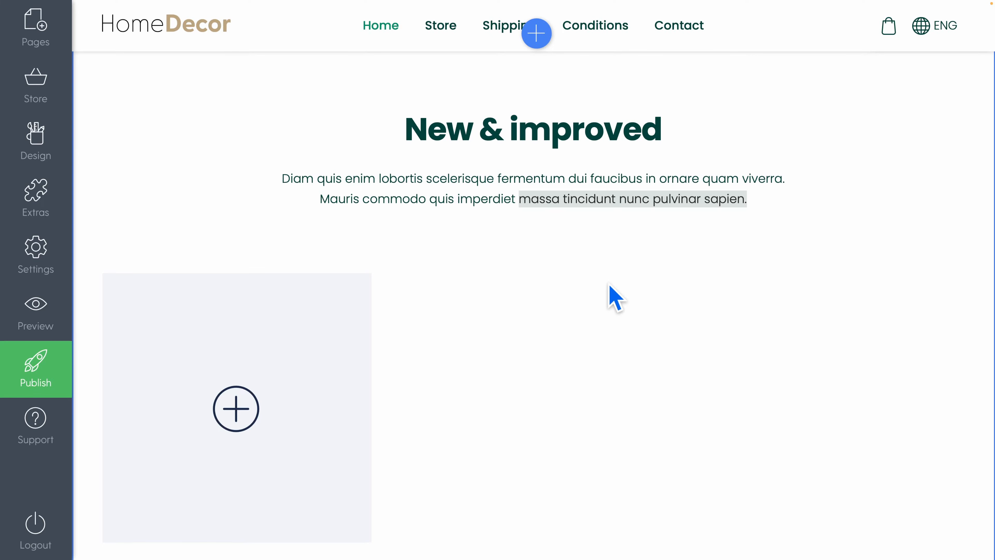
mouse_move(288, 423)
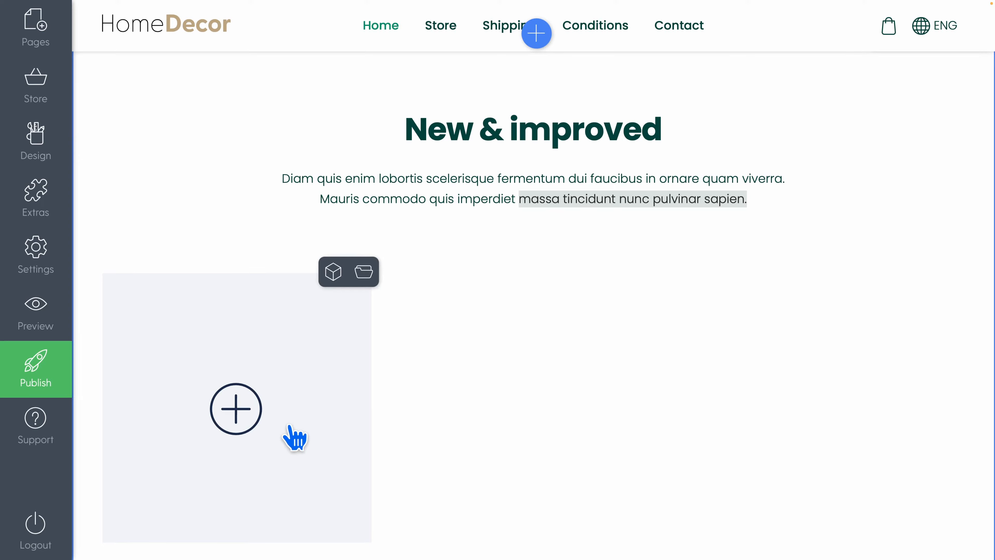
click(365, 280)
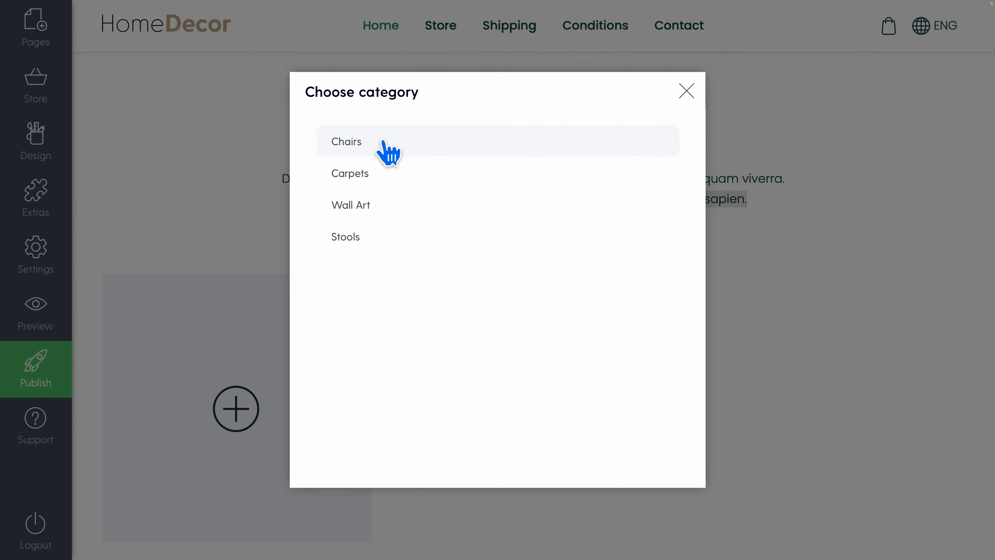
click(409, 154)
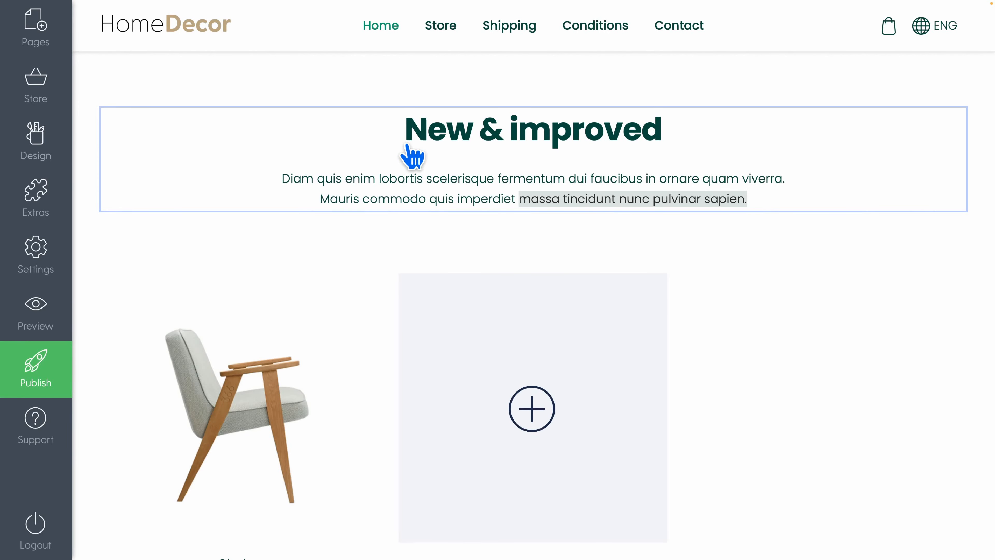
scroll(565, 300, down, 1)
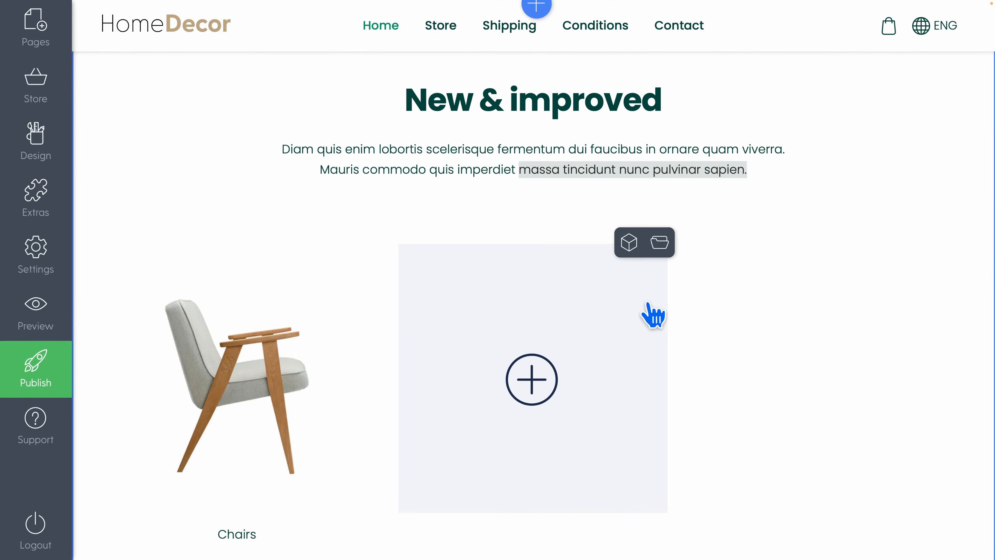
click(662, 244)
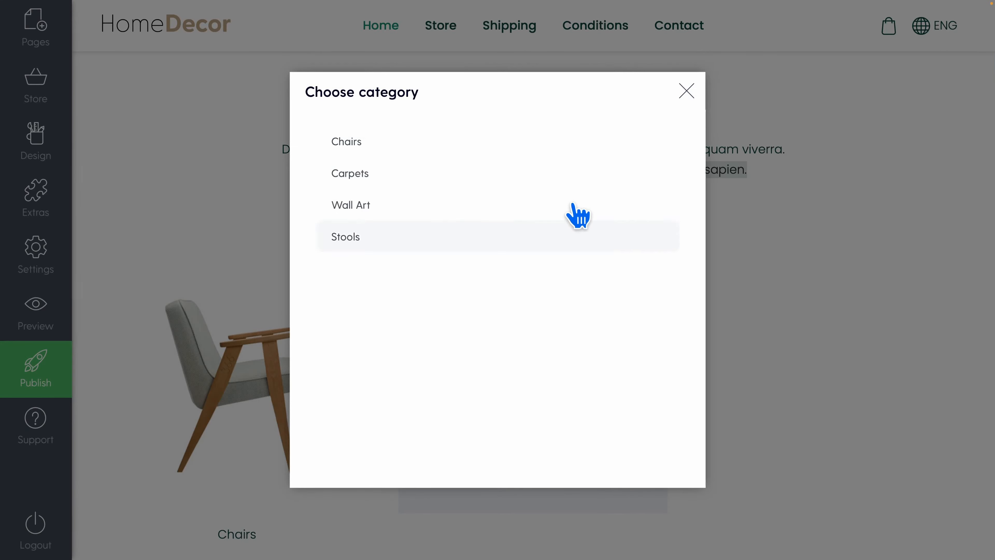
click(390, 173)
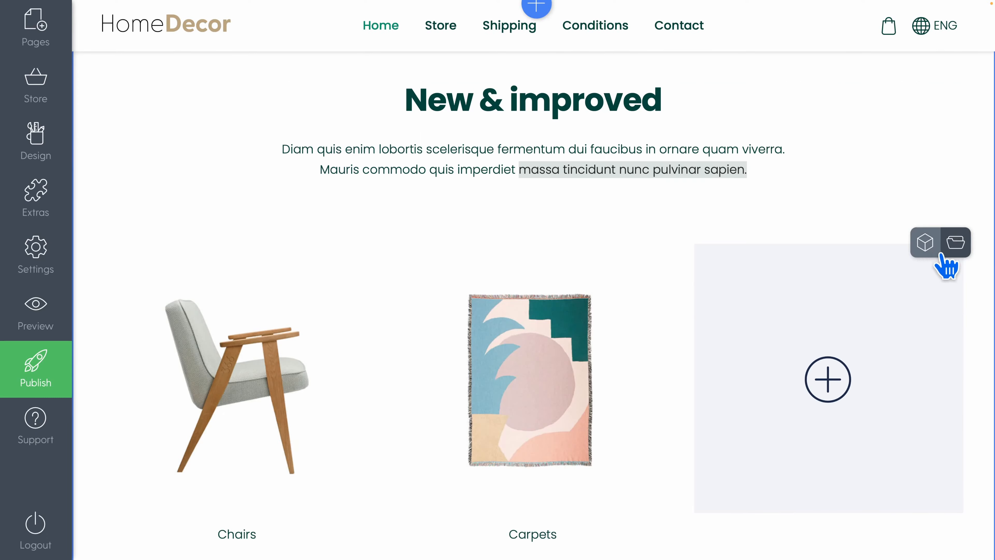
click(955, 245)
click(379, 205)
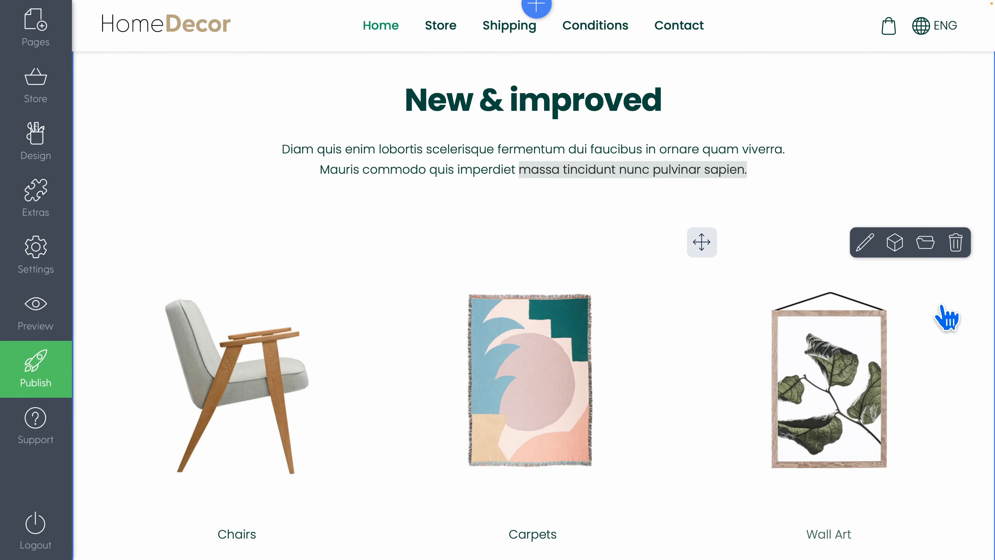
- Replace the section's text with the centred heading "Make your house feel like home" and a paragraph beginning "From cozy textiles to charming accents", without trailing blank lines
scroll(947, 317, up, 1)
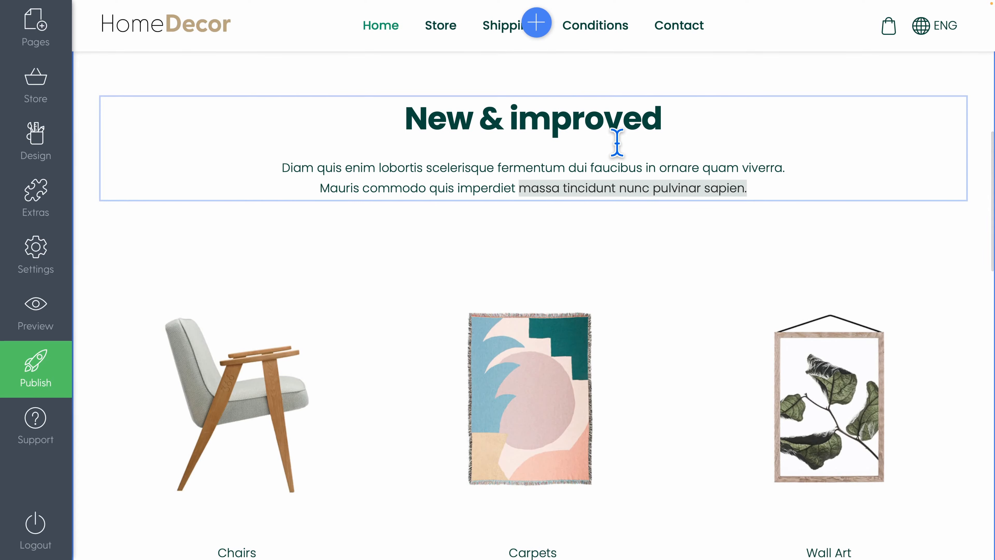
click(762, 187)
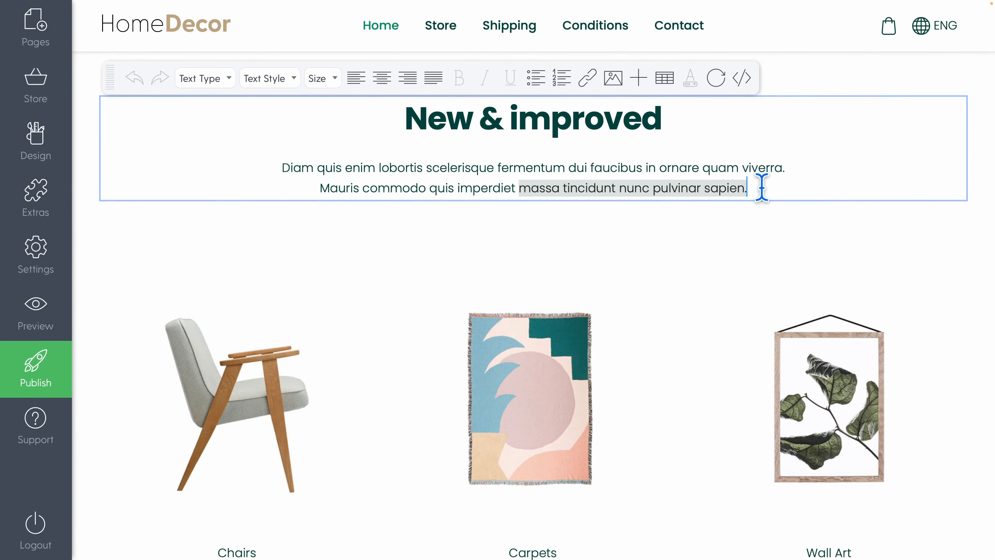
drag(762, 187, 386, 122)
key(BackSpace)
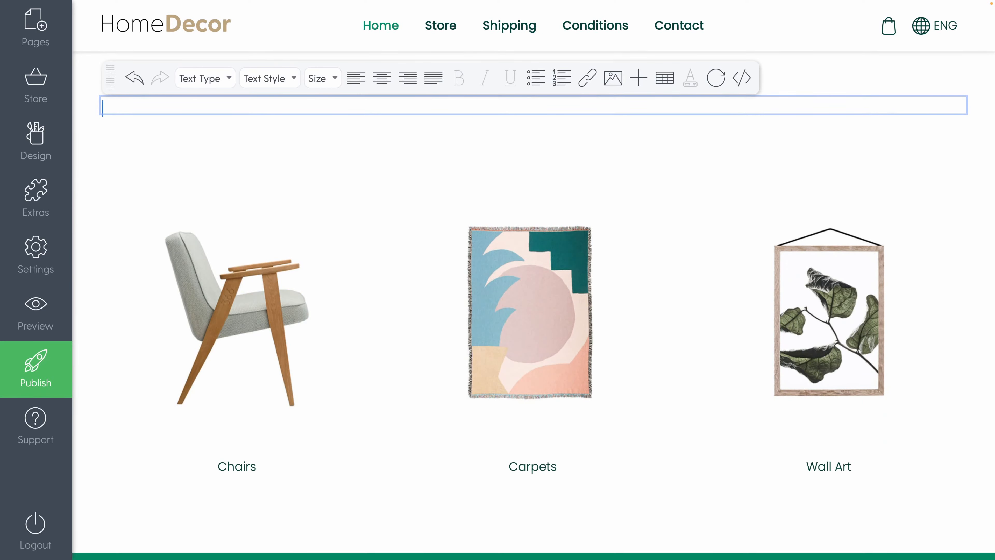
click(382, 79)
text(Make your house feel like home From cozy textiles to charming accents, we offer everything you need to infuse personality and comfort into your living spaces.)
key(BackSpace)
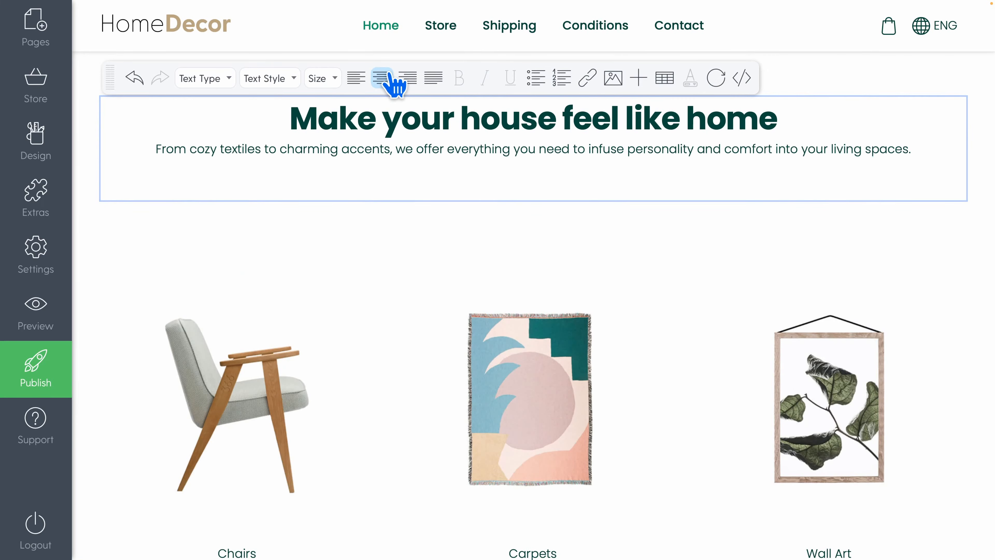
click(575, 194)
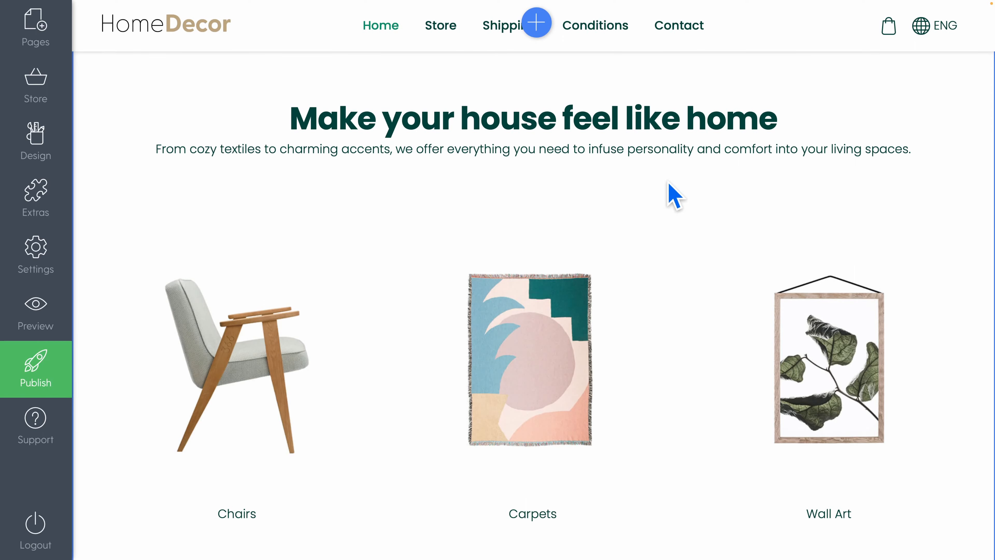
- Try the two green backgrounds on the category section and set its background color to light grey
scroll(670, 186, up, 3)
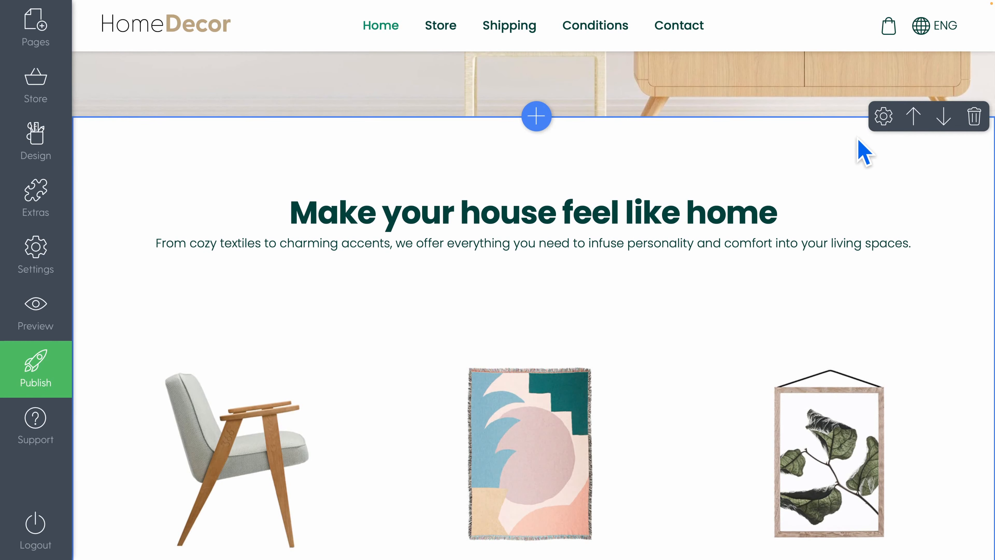
click(884, 118)
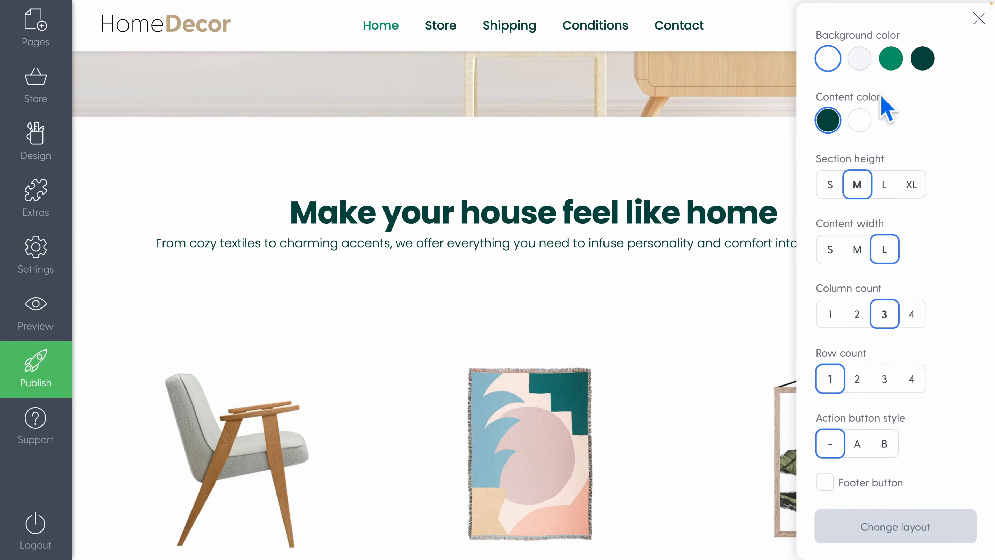
click(860, 59)
click(889, 63)
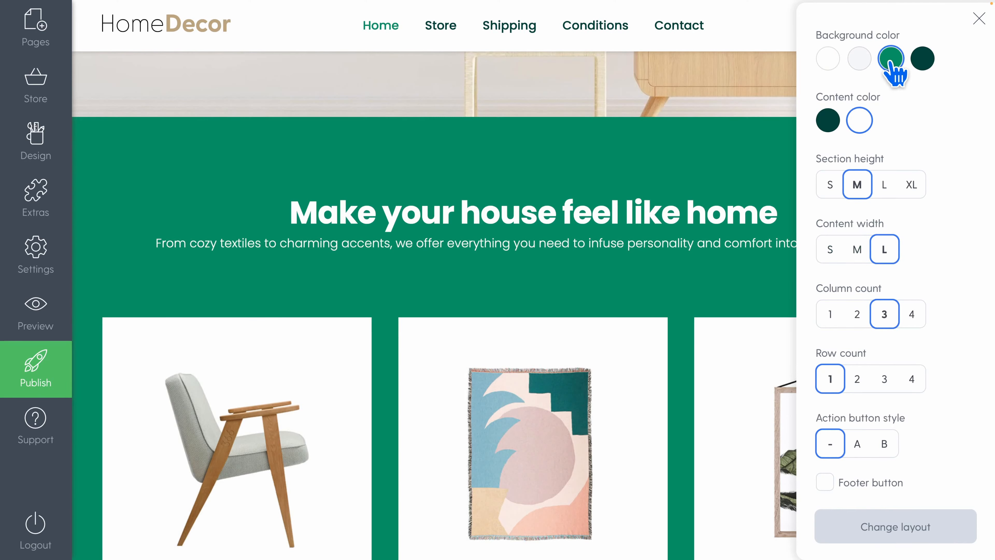
click(930, 66)
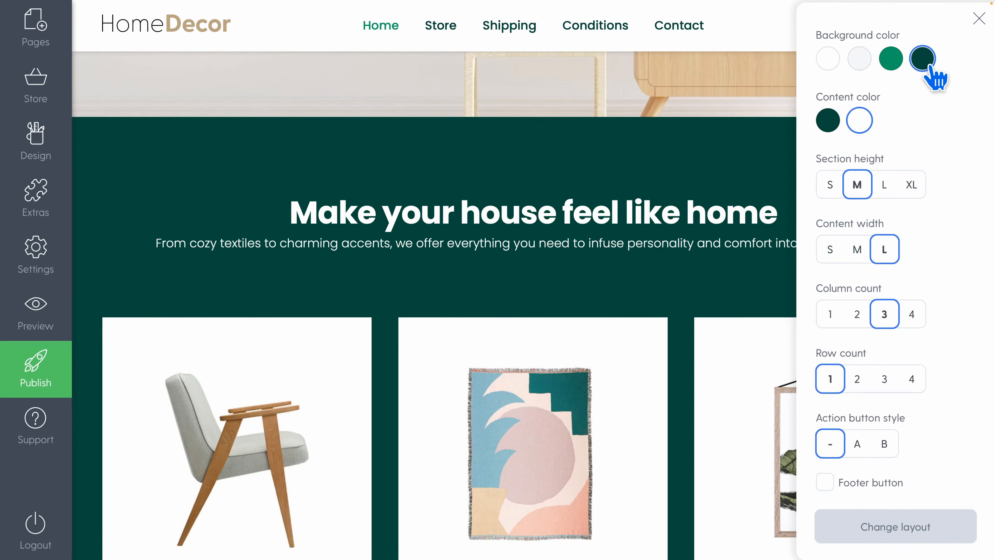
click(862, 62)
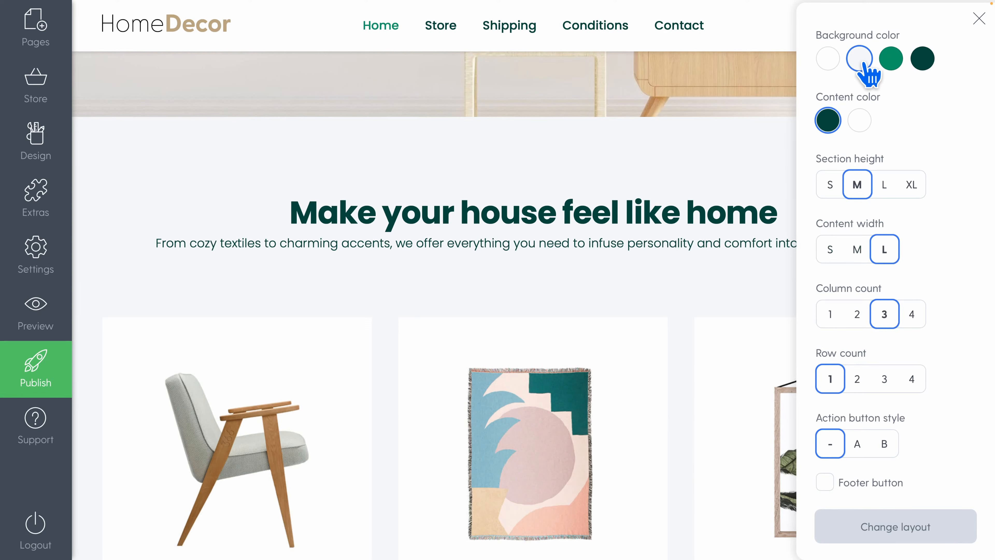
- Compare size options for the category section, setting its section height to M and content width to M
click(831, 186)
click(854, 186)
click(856, 250)
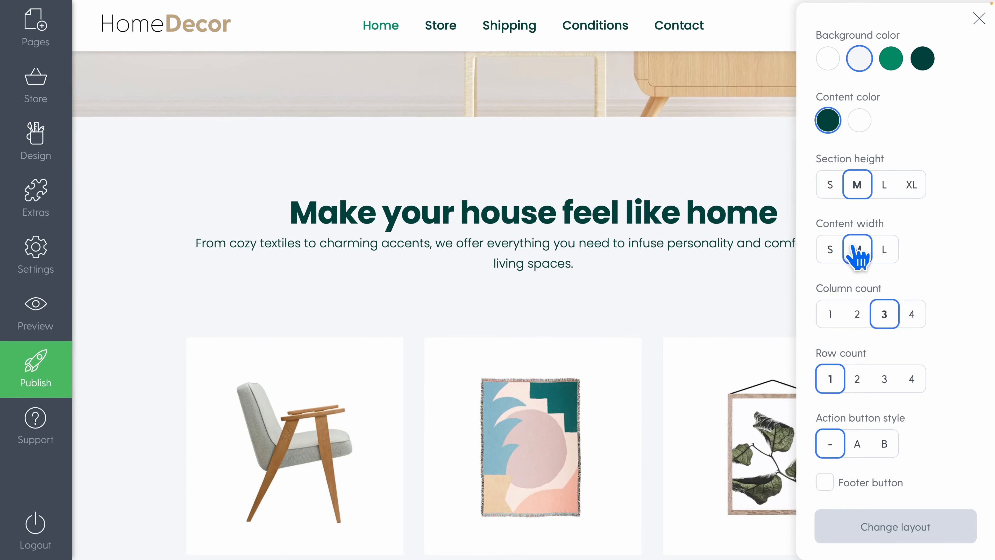
click(829, 251)
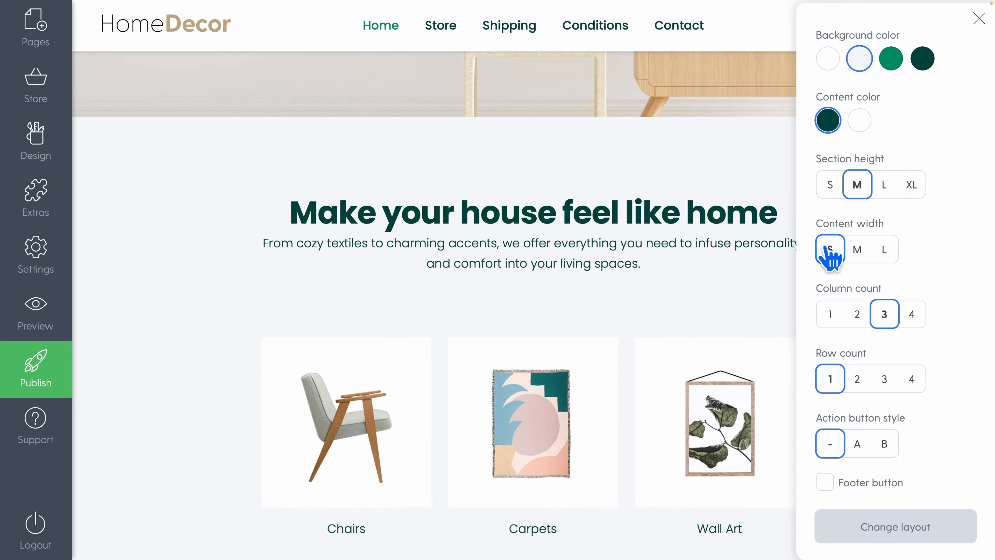
click(857, 250)
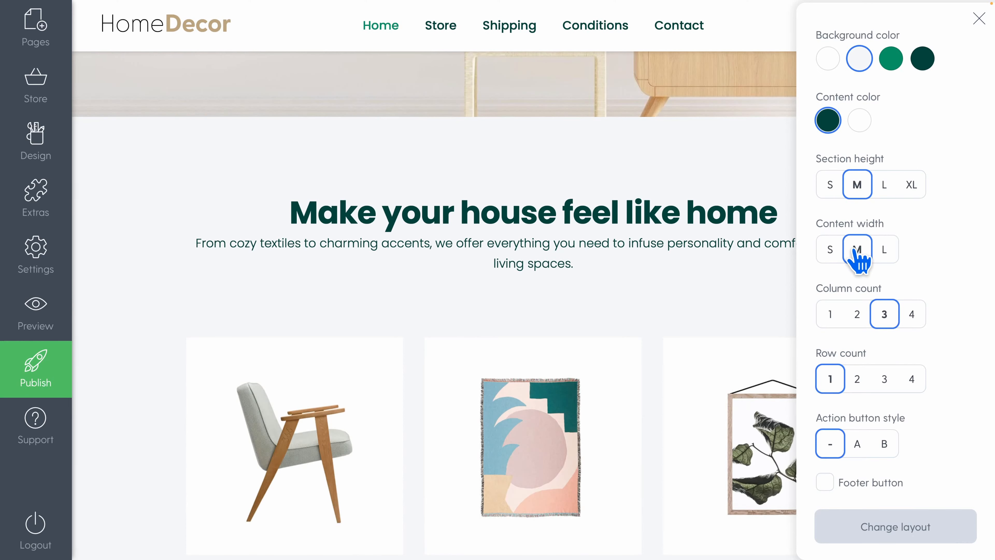
- Try column counts of 2 and 4 for the category section, and return to 3
scroll(861, 288, down, 1)
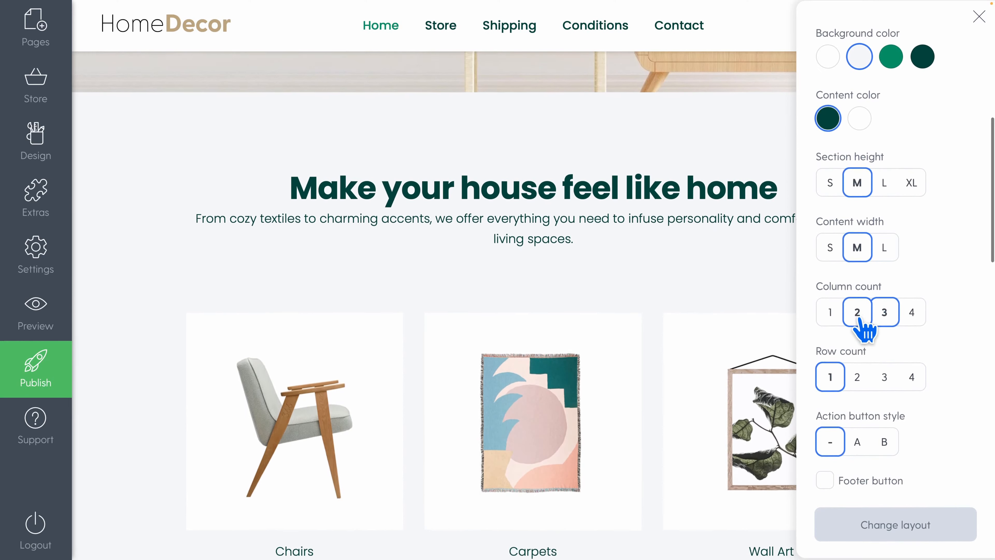
scroll(864, 329, down, 1)
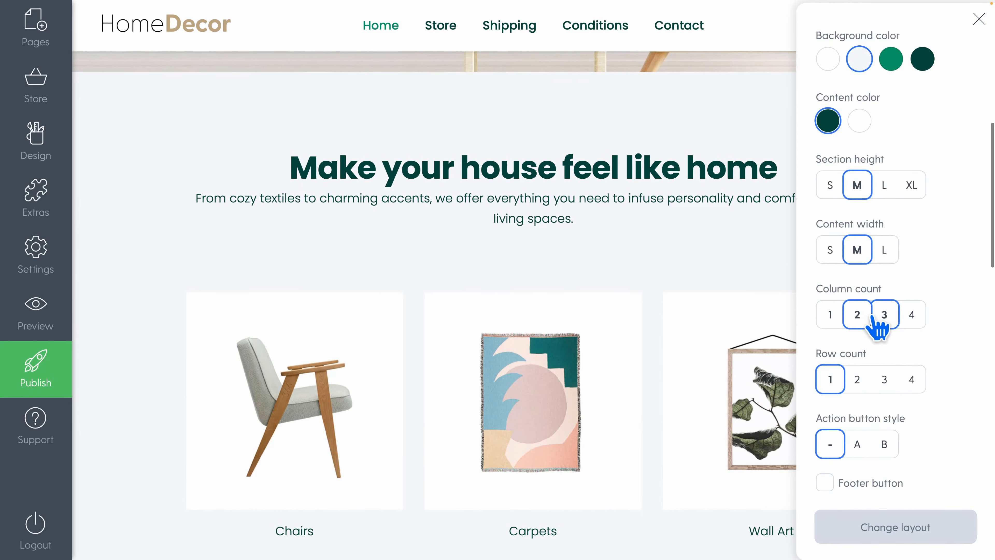
click(849, 319)
click(883, 318)
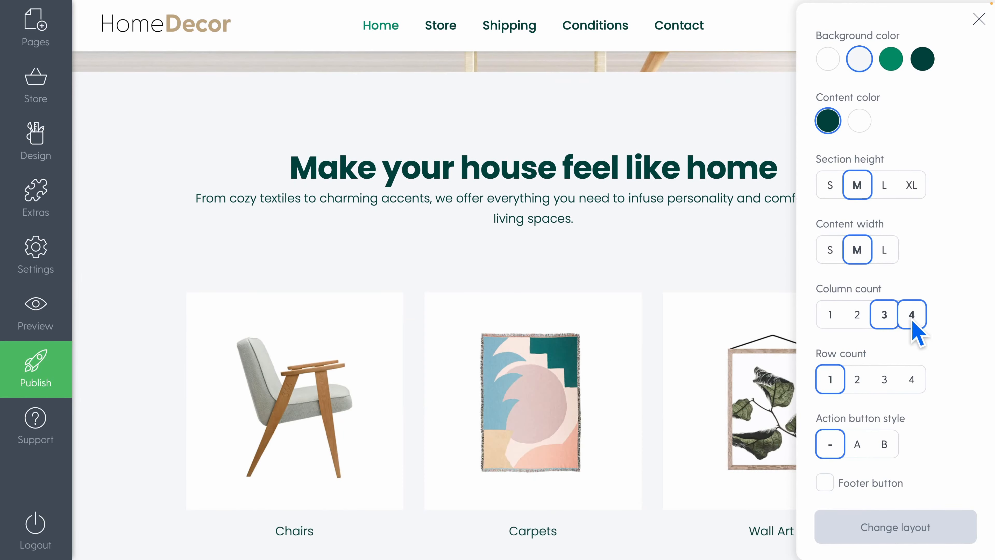
click(912, 318)
click(885, 317)
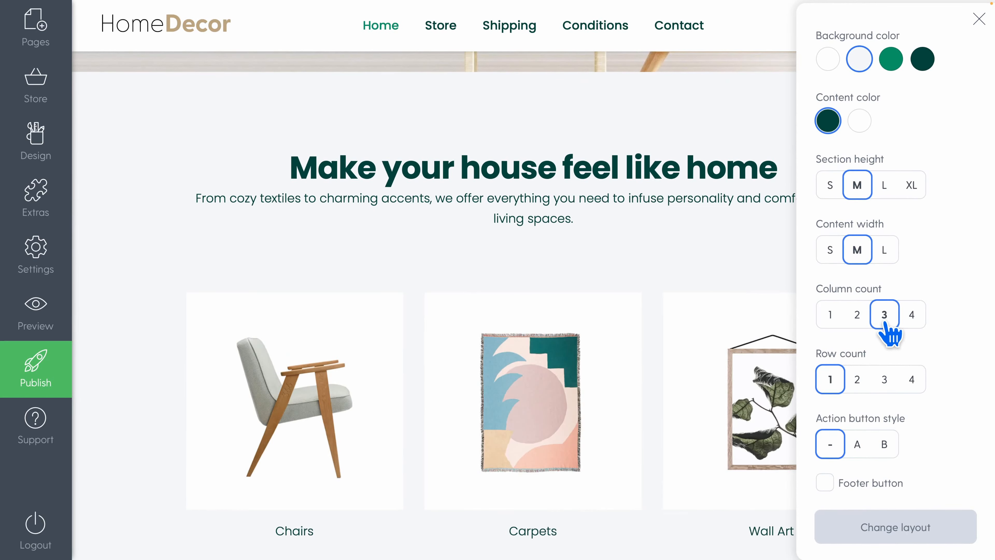
- Try a row count of 2 for the category section, and return to 1
click(857, 379)
scroll(662, 349, down, 5)
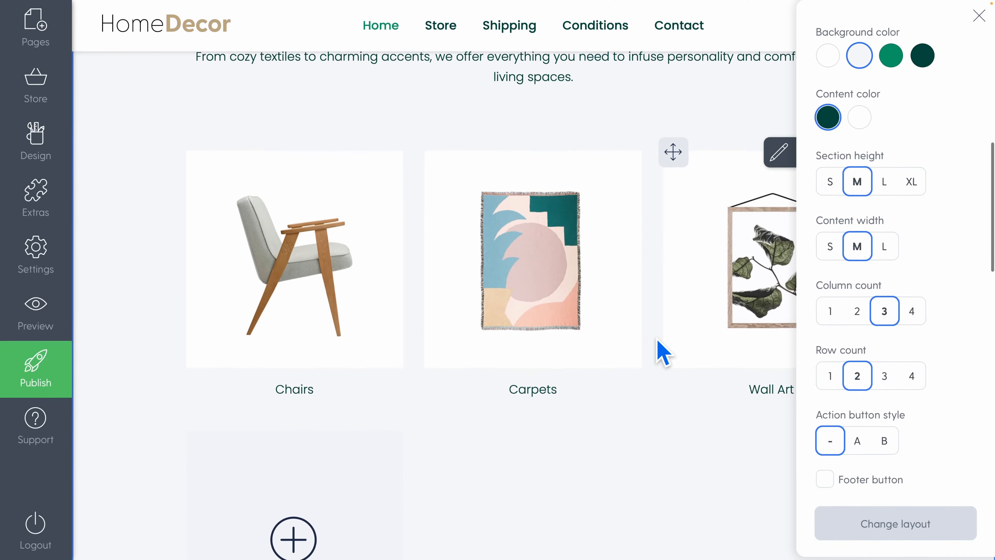
scroll(662, 353, up, 1)
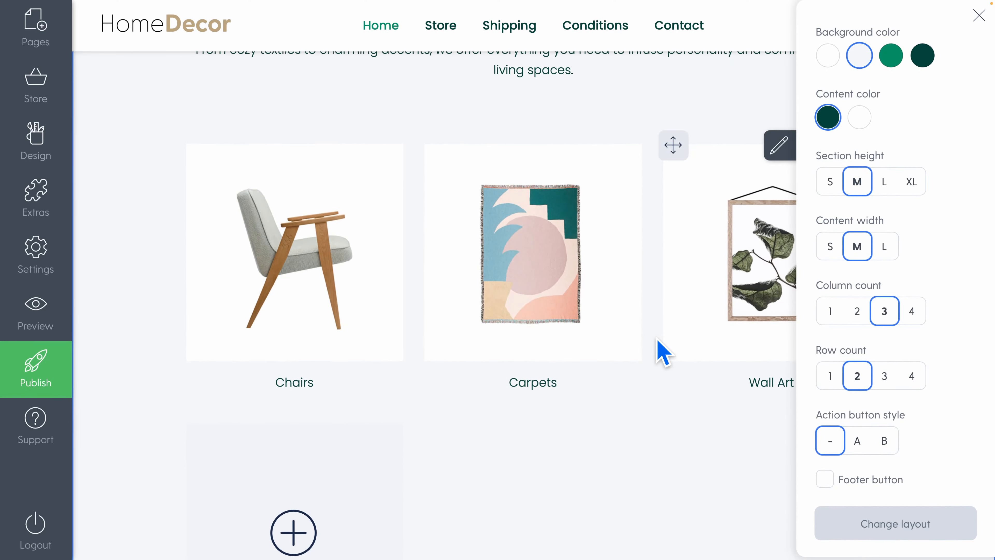
scroll(662, 352, up, 1)
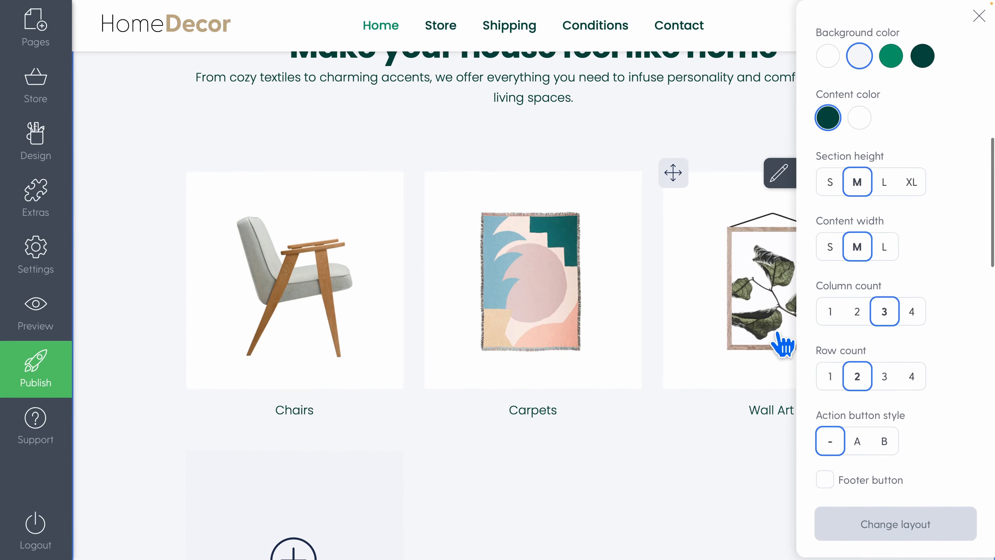
click(833, 379)
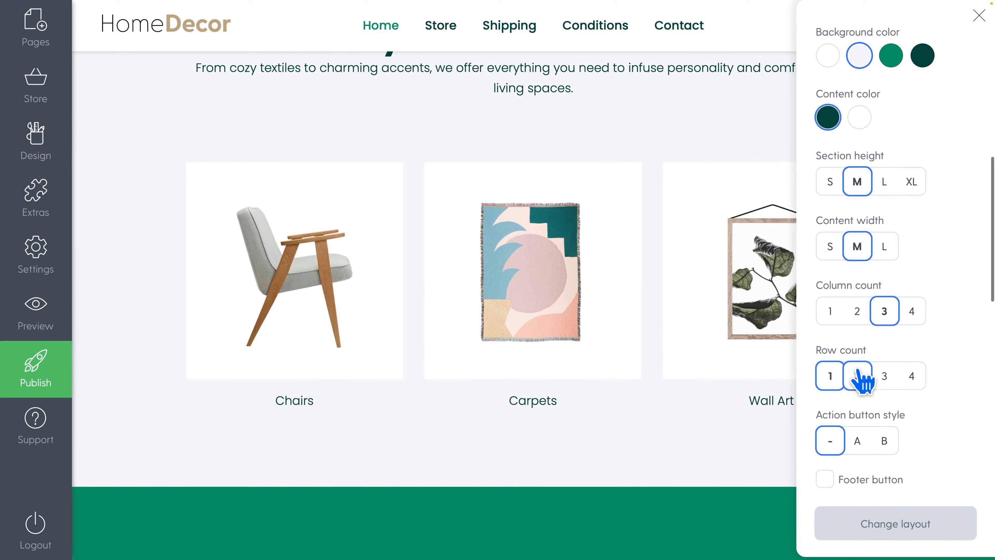
- Try action button styles A and B on the category items, and return to no action button
click(860, 440)
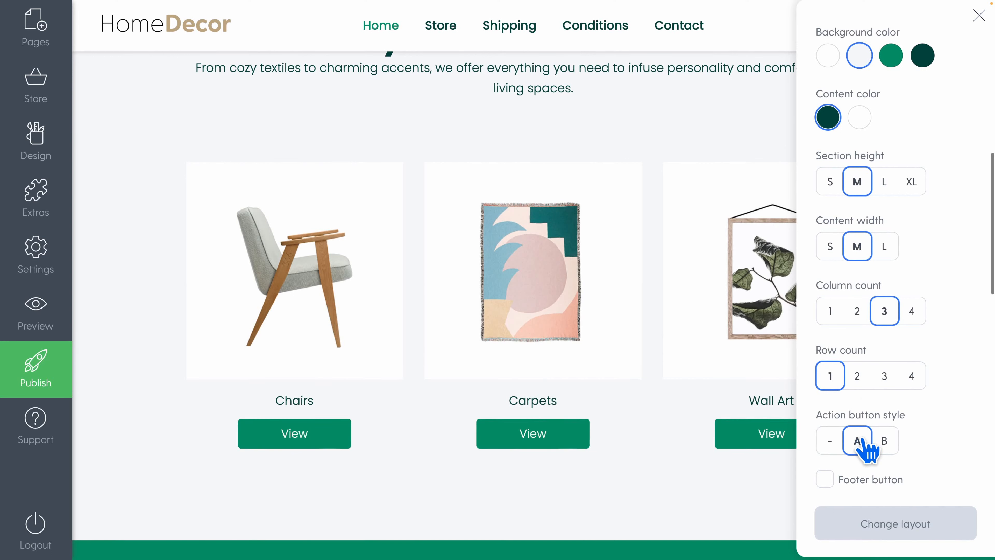
click(886, 443)
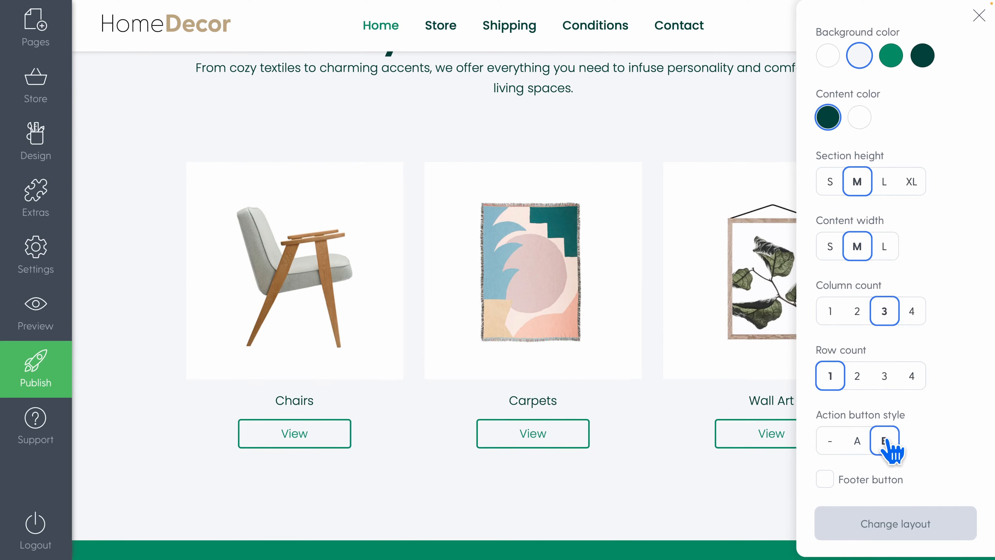
click(829, 441)
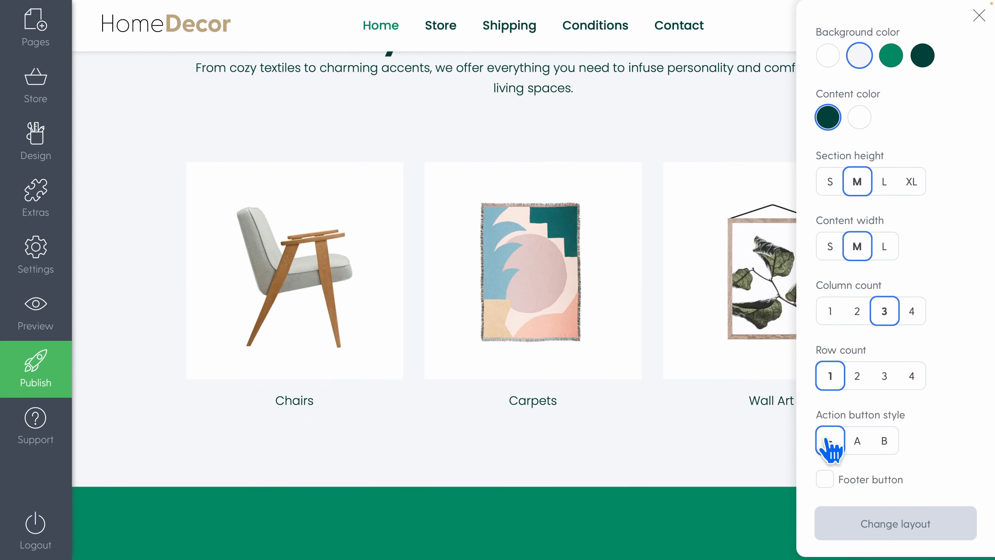
- Add a footer button to the category section and close the section's settings
click(825, 481)
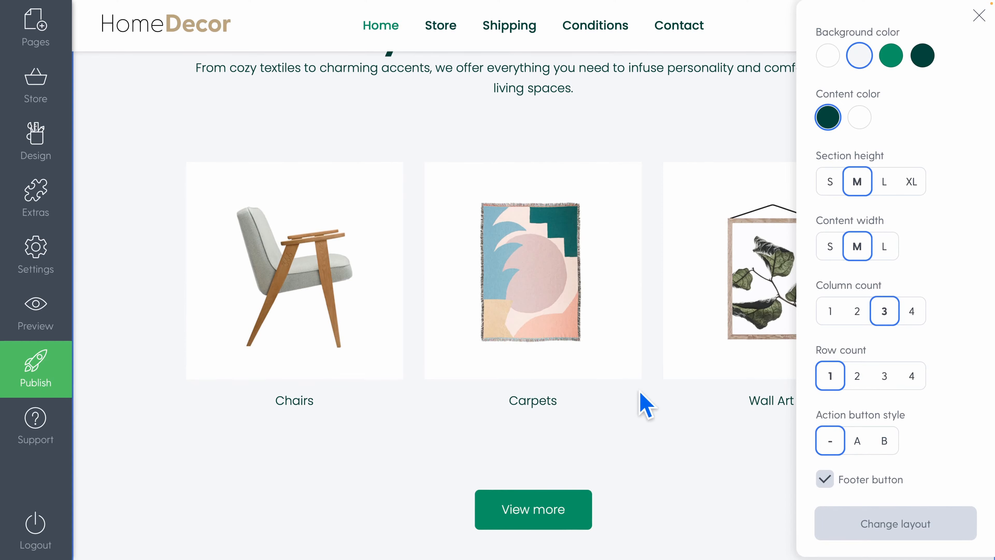
click(641, 421)
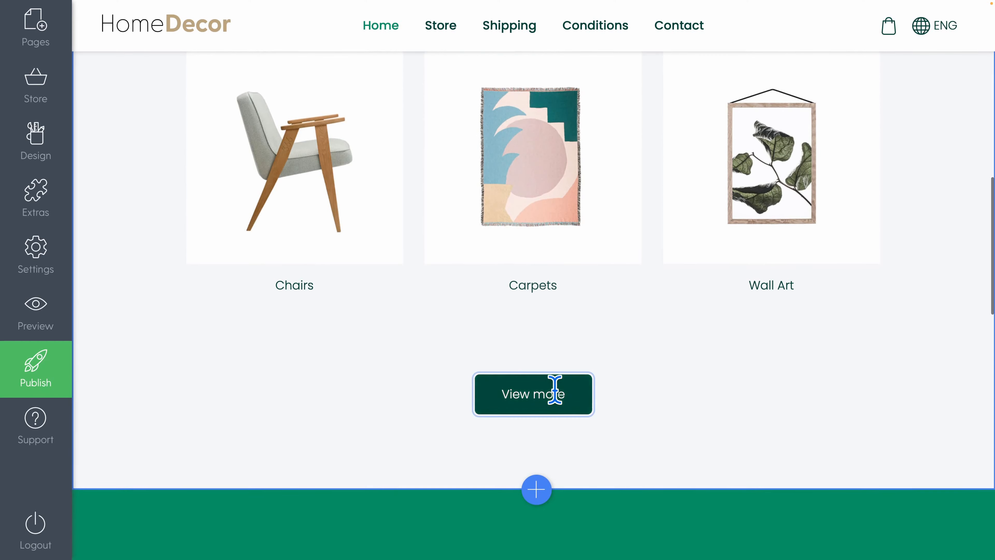
- Rename the category section's footer button to "Shop all products" and link it to the Store page
click(564, 392)
drag(569, 393, 500, 392)
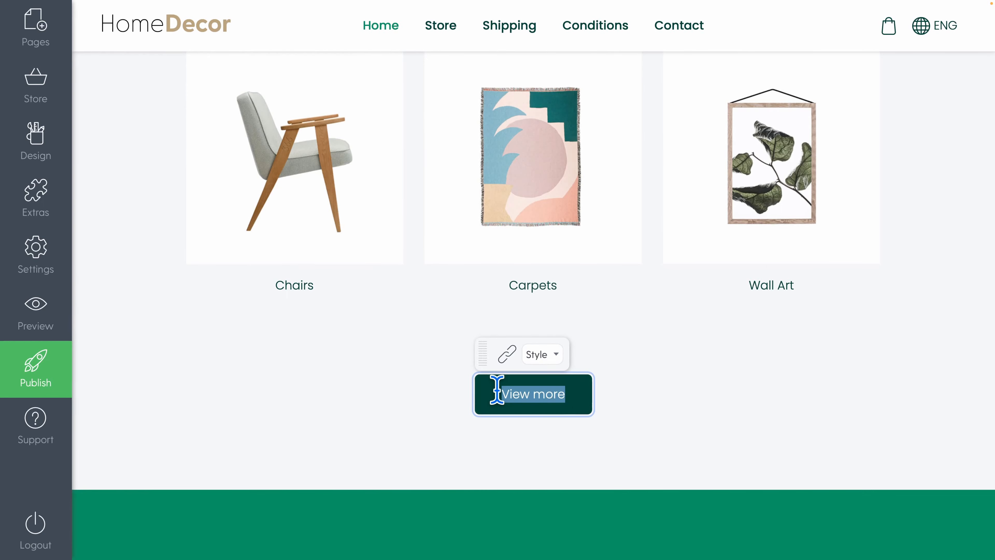
text(Shop all products)
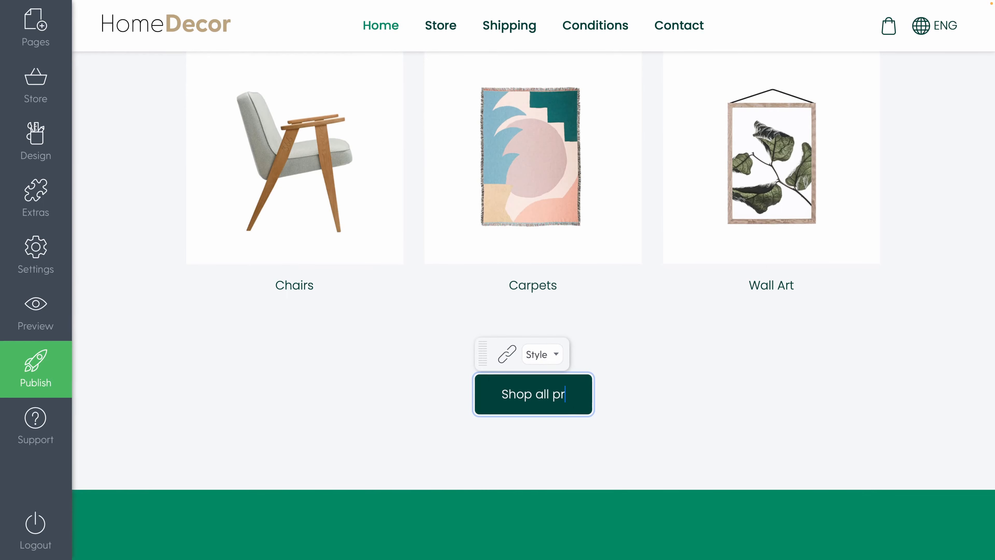
click(507, 354)
click(506, 231)
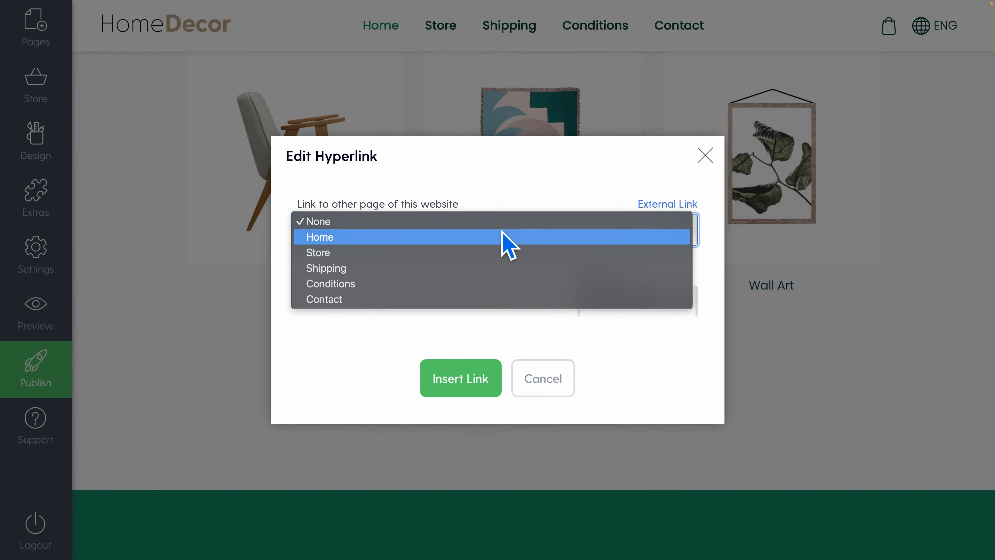
click(368, 252)
click(434, 380)
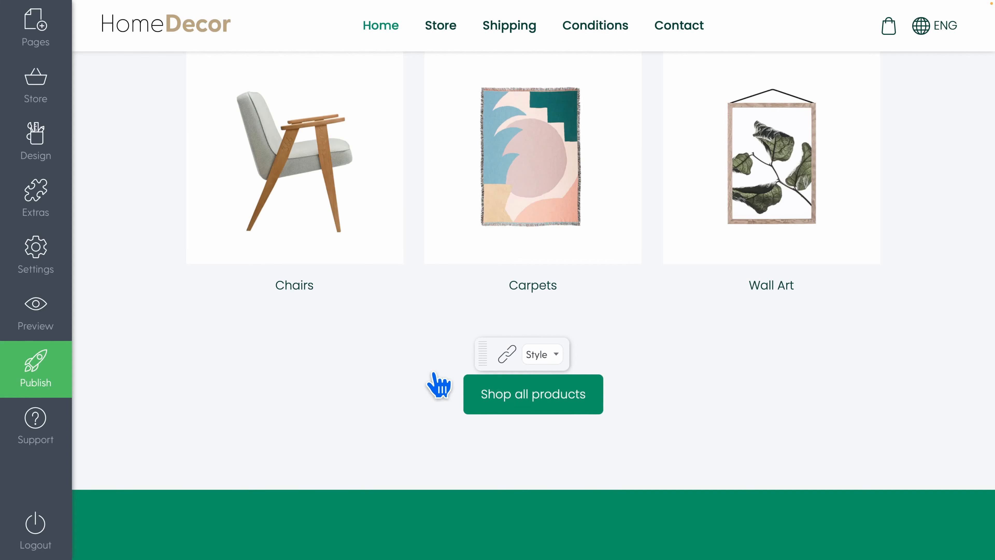
click(639, 401)
- Delete the green four-column row containing "Made with care" and "Free delivery" below the category section
scroll(642, 400, up, 6)
scroll(646, 400, up, 5)
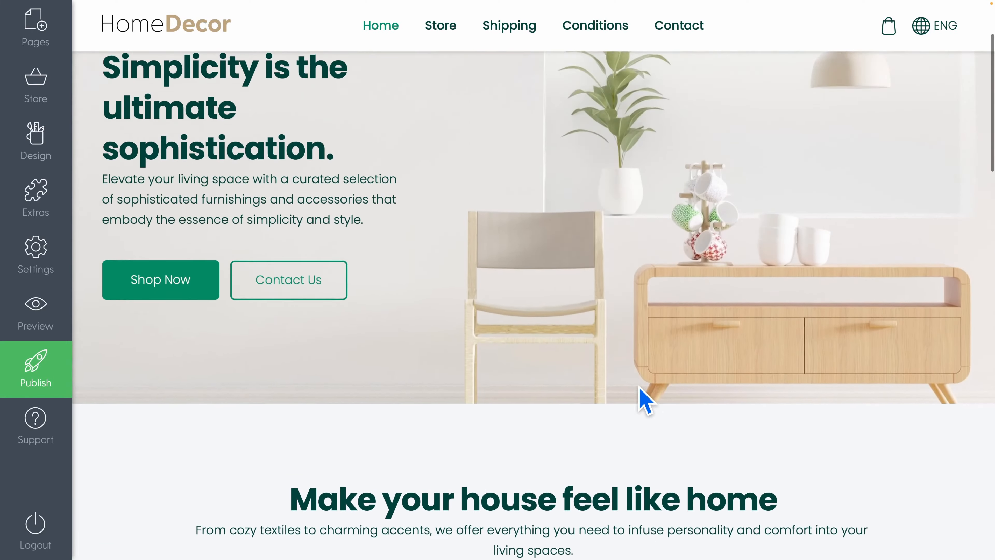
scroll(646, 400, down, 5)
scroll(646, 401, down, 4)
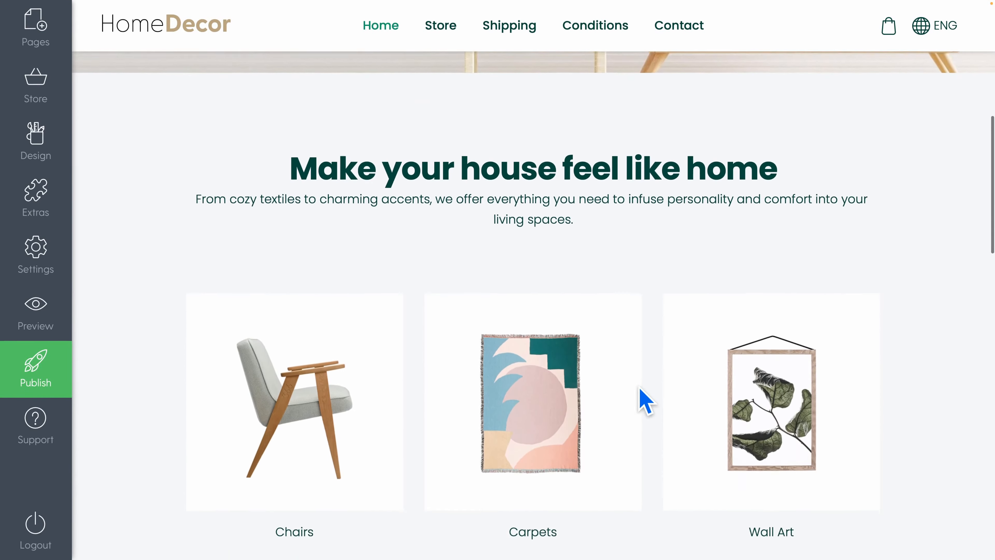
mouse_move(655, 406)
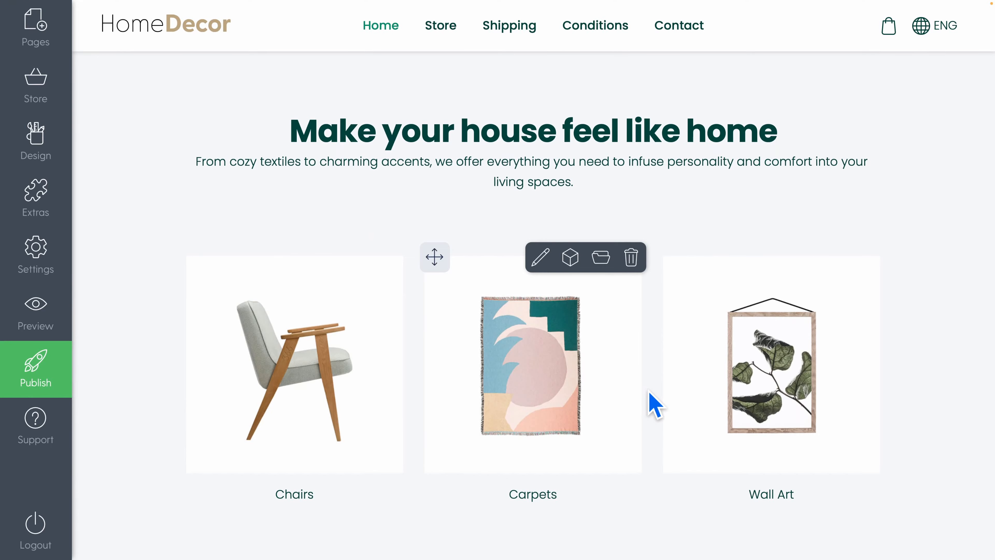
scroll(655, 406, down, 10)
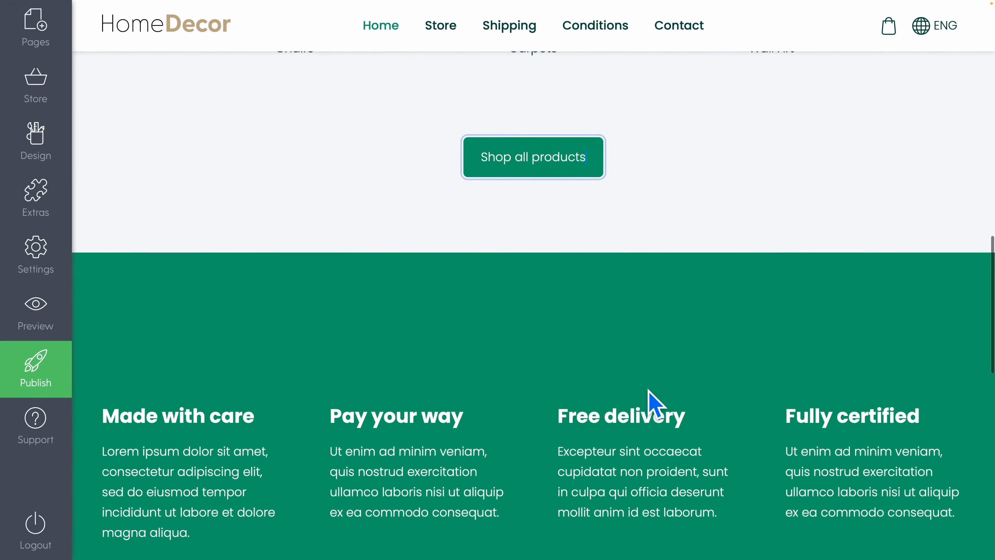
scroll(647, 388, down, 3)
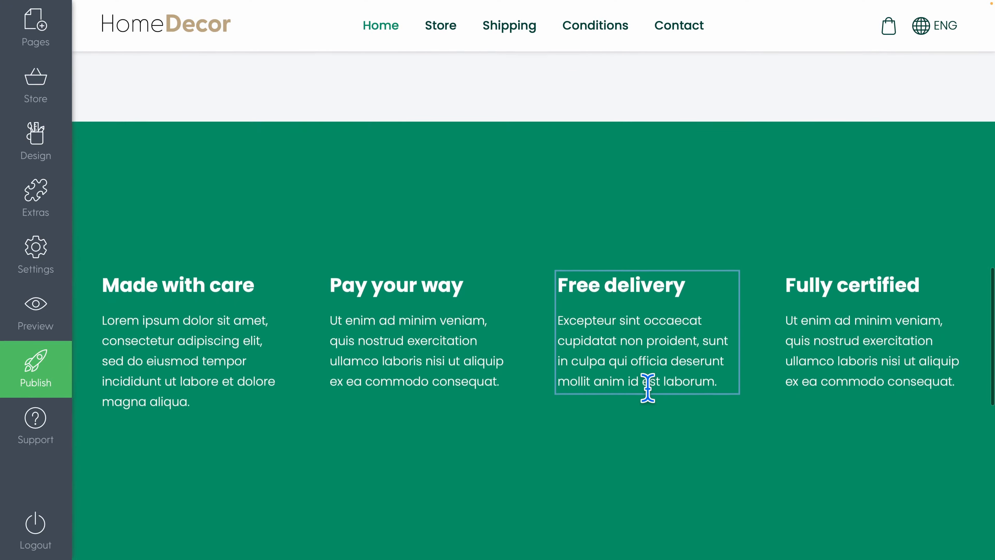
scroll(648, 389, down, 1)
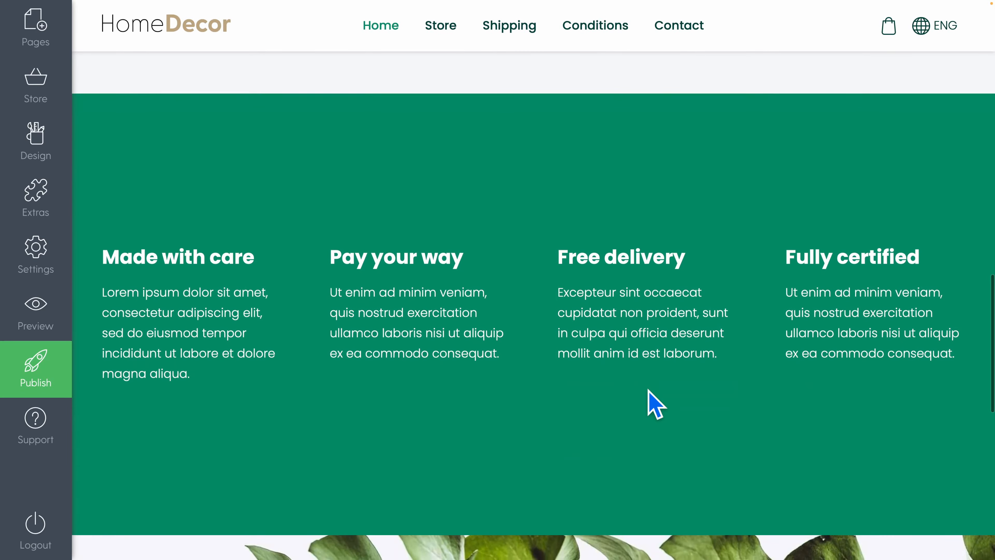
click(548, 423)
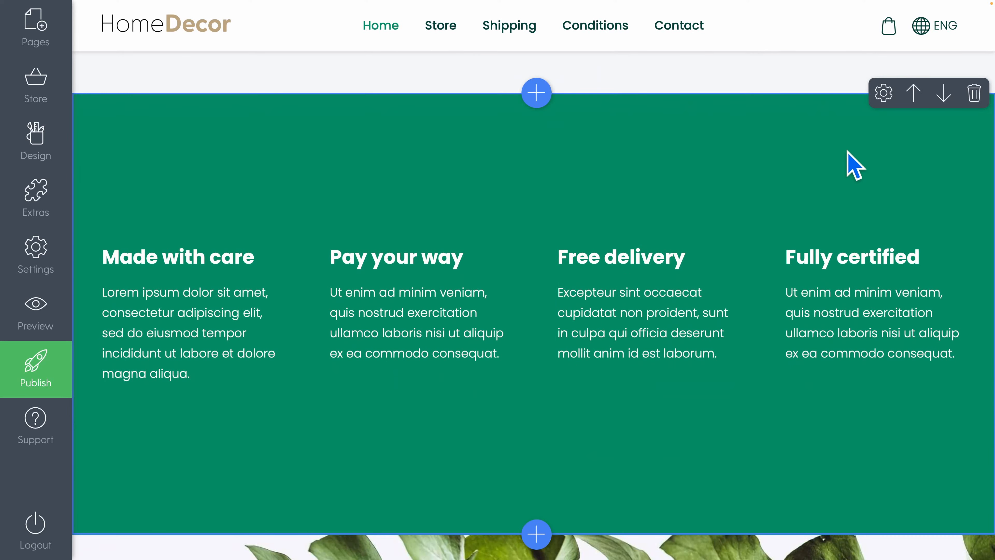
click(973, 101)
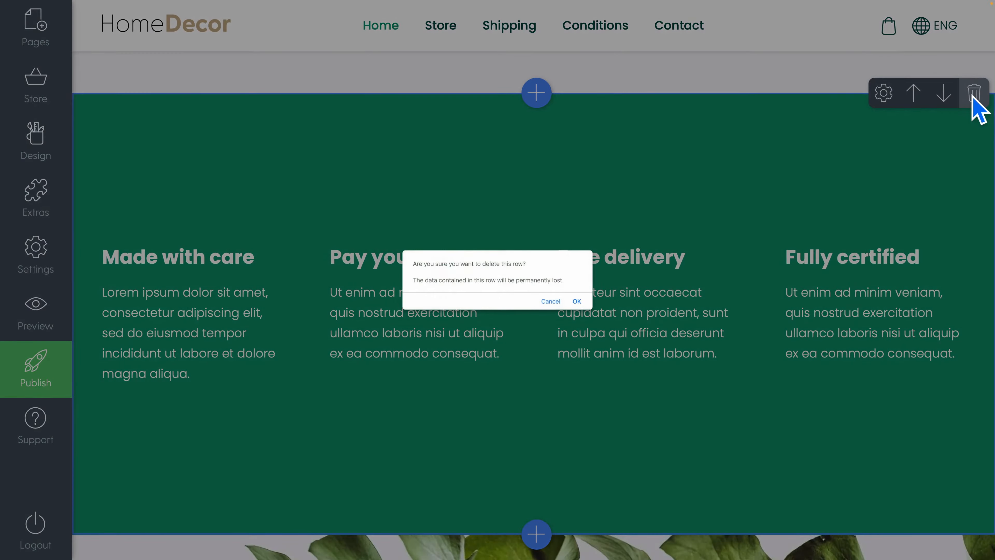
click(576, 301)
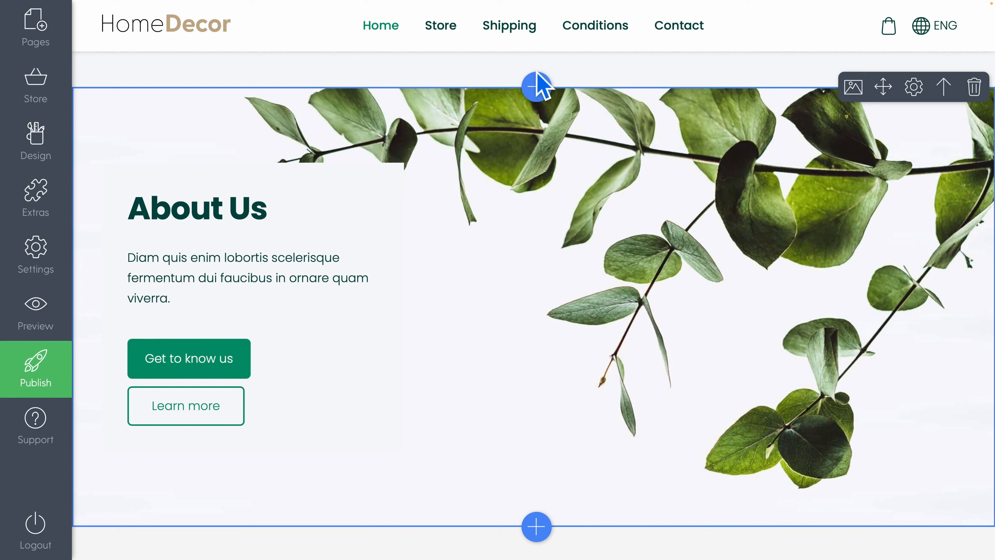
- Start adding a content block above the About Us row and examine the layouts offered for each block type, from Text to Accordion
click(537, 87)
click(537, 86)
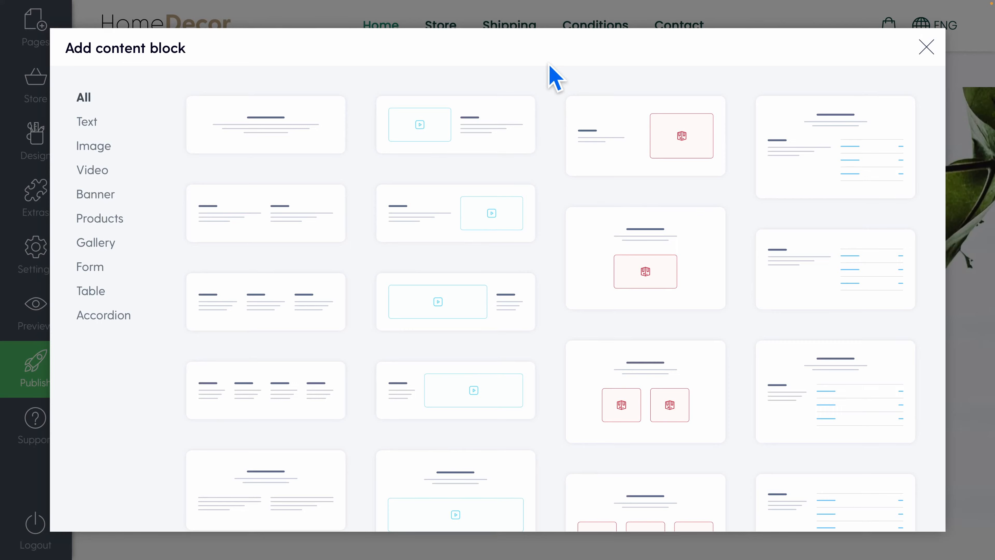
click(87, 123)
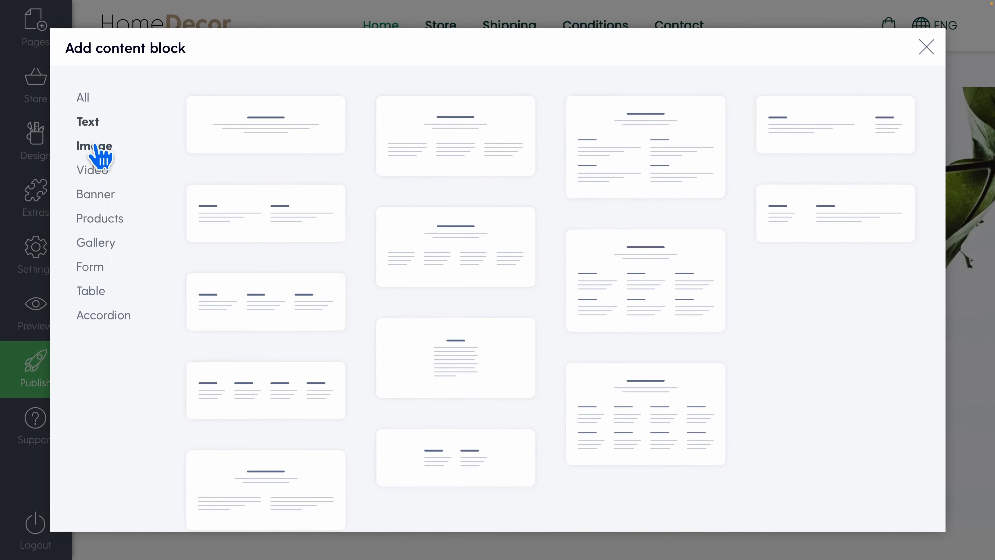
click(94, 148)
click(93, 172)
click(95, 196)
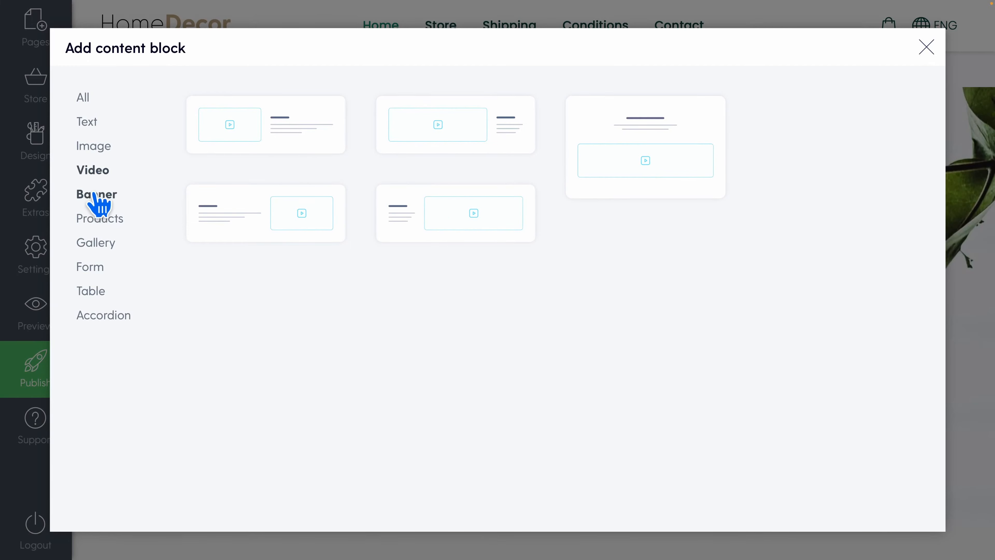
click(100, 220)
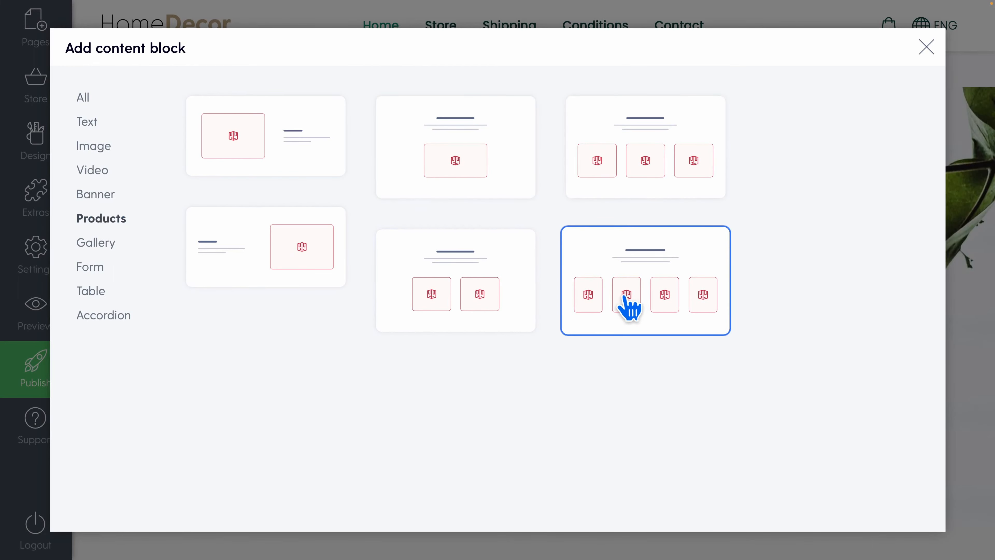
click(97, 244)
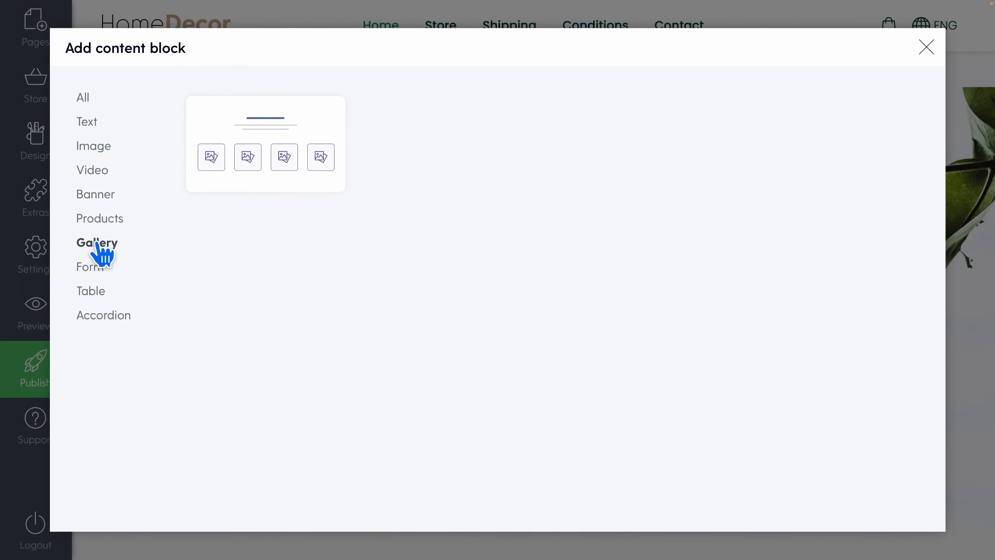
click(92, 268)
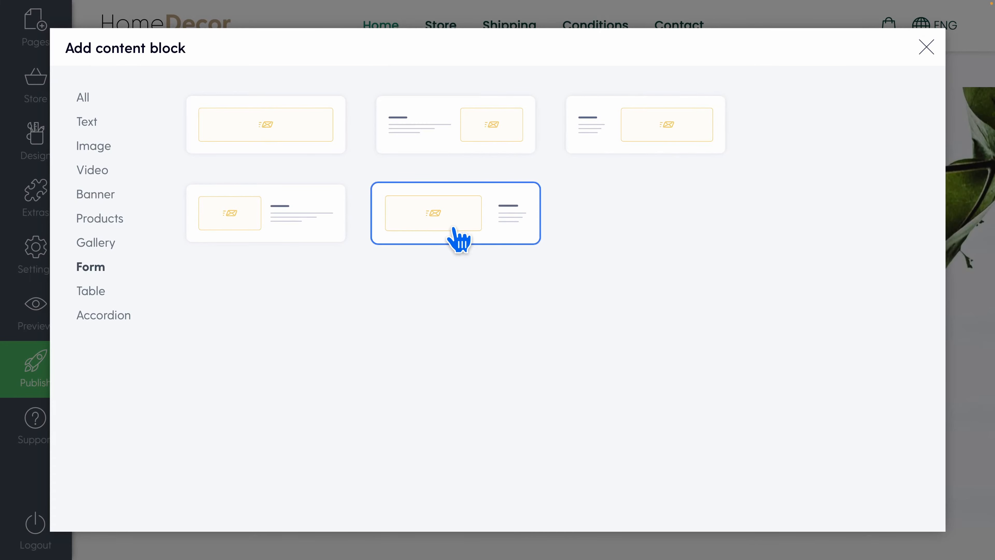
click(94, 292)
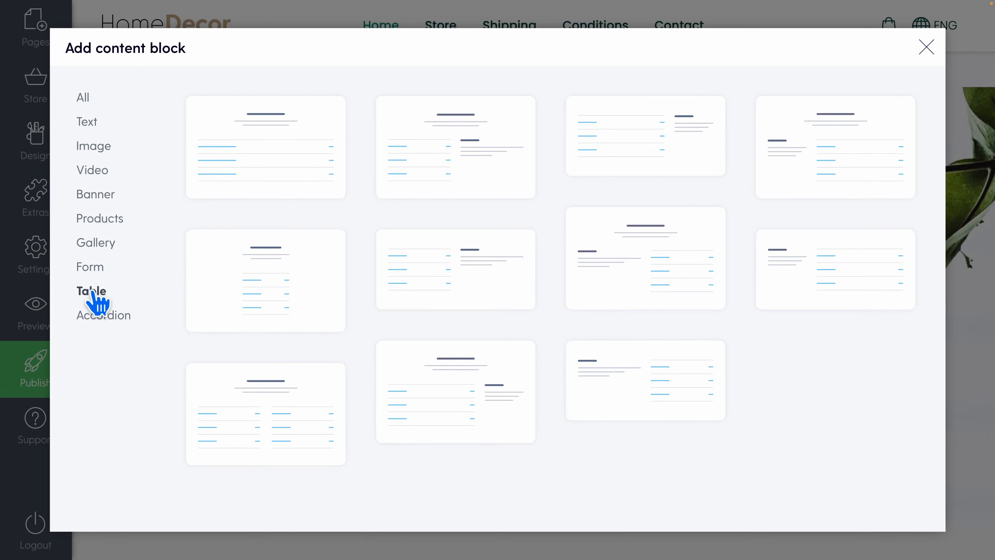
click(112, 317)
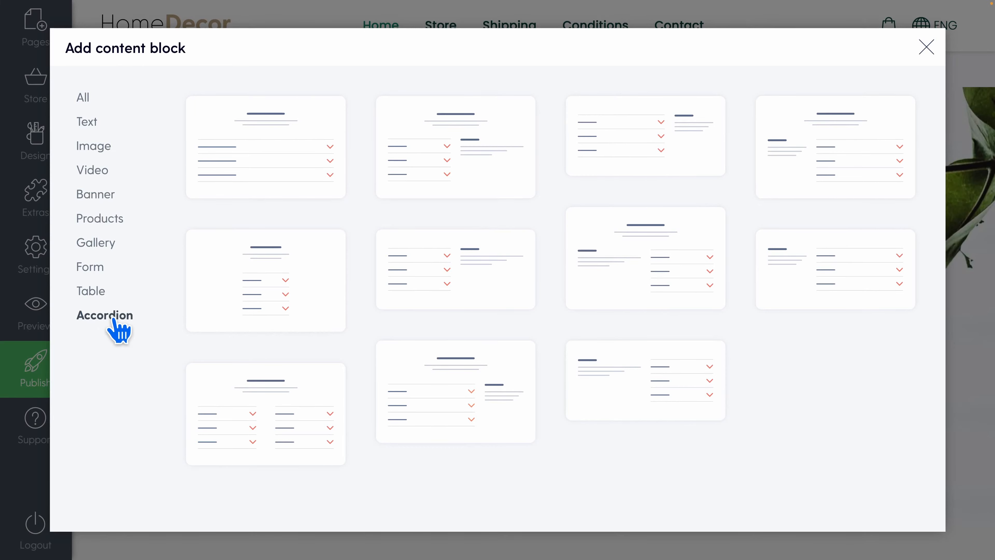
- Insert the Products content block with a centred heading and four products in a row above the About Us row
click(116, 234)
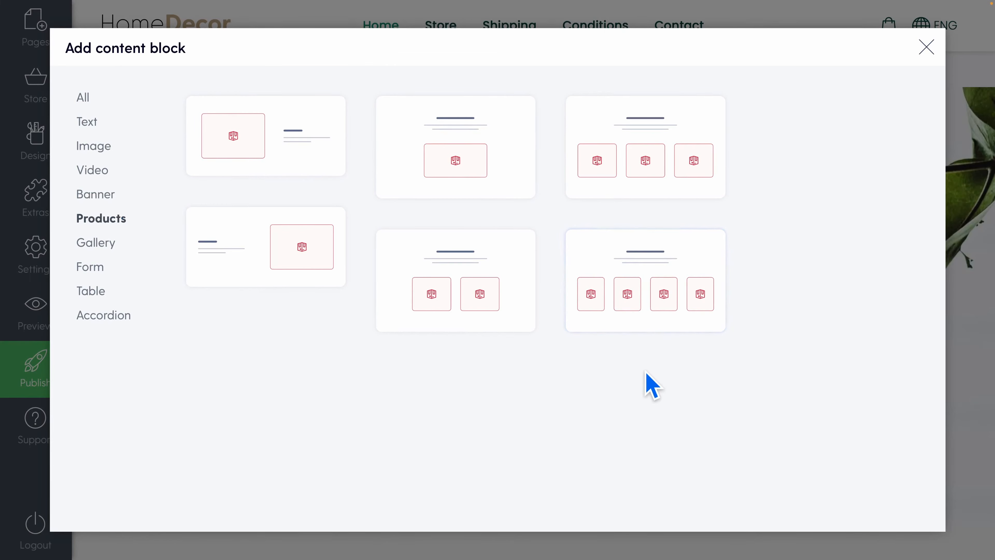
click(659, 301)
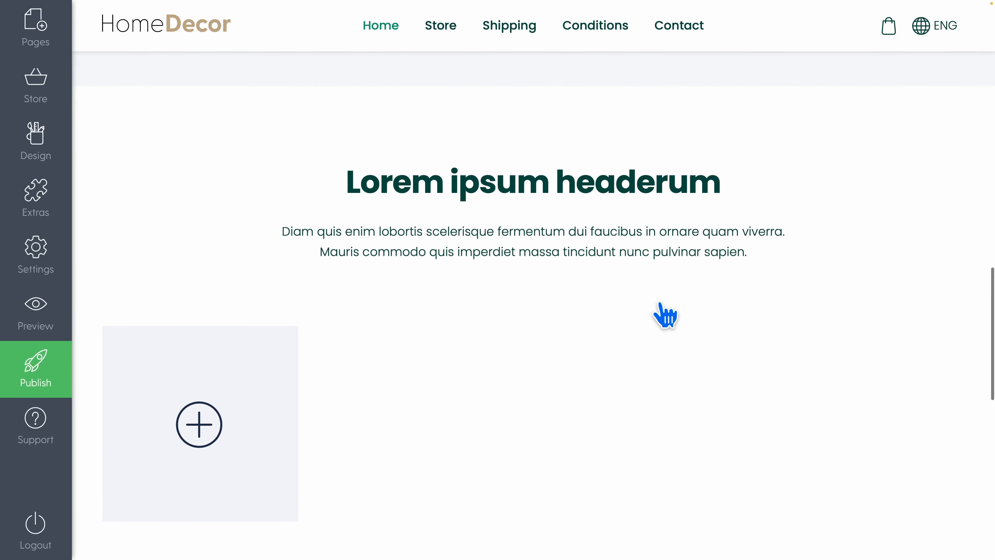
scroll(665, 316, down, 1)
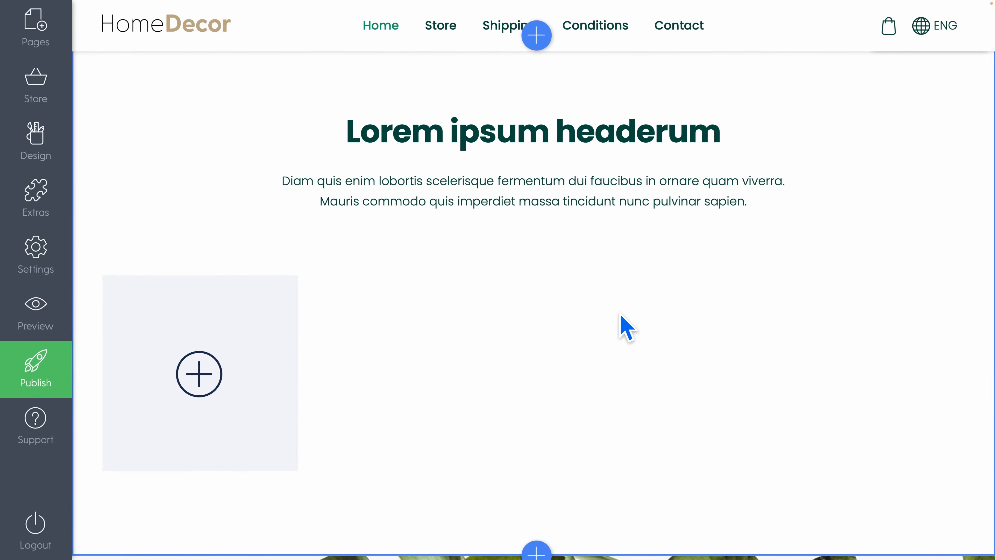
- Fill the new product block with Chair 1, Carpet 1, Wall Art 2 and Carpet 2
mouse_move(247, 330)
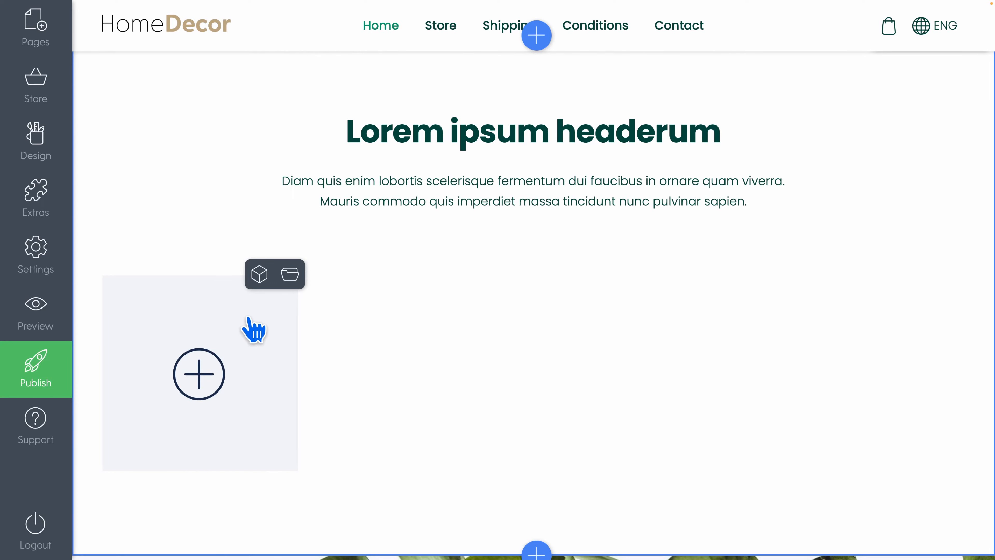
click(259, 279)
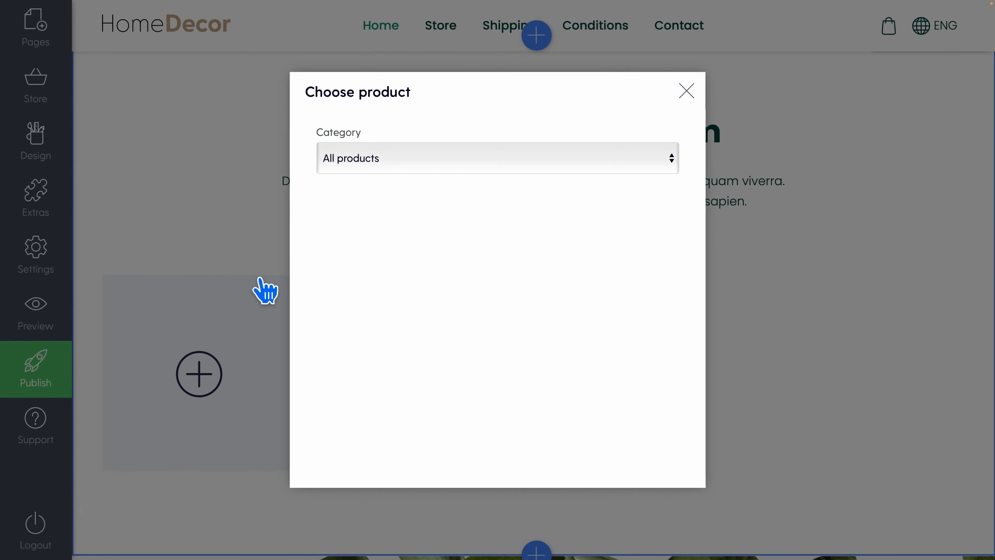
click(392, 217)
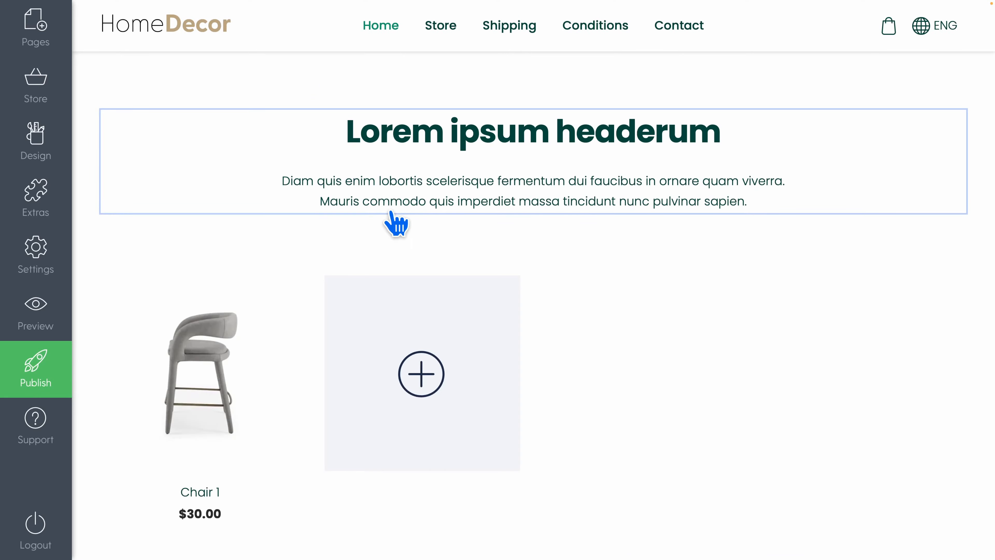
click(423, 378)
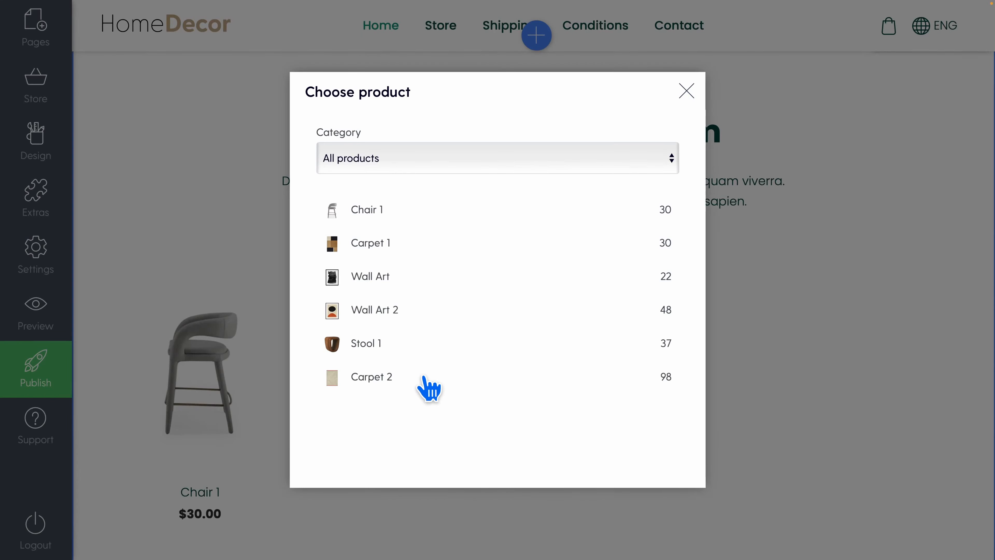
click(390, 246)
click(637, 374)
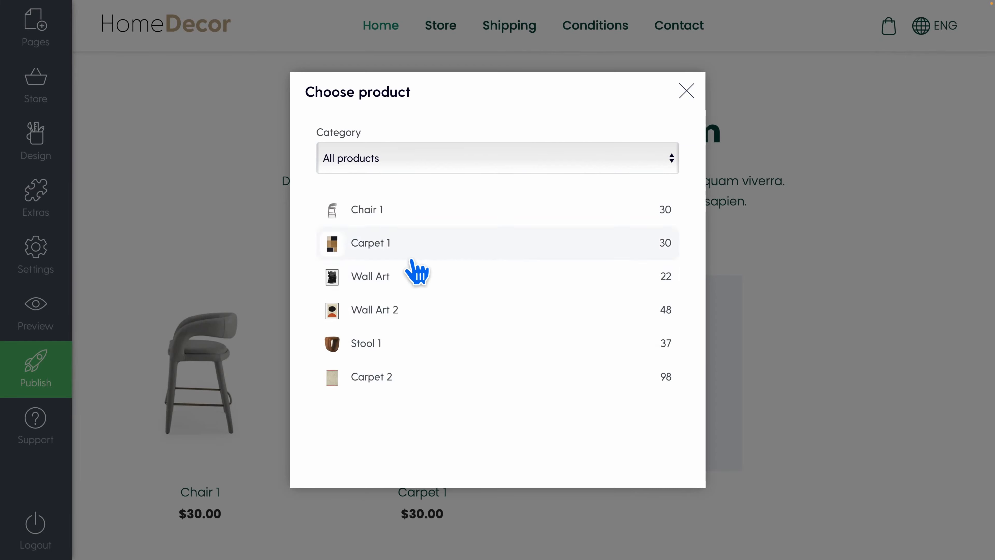
click(392, 310)
click(846, 370)
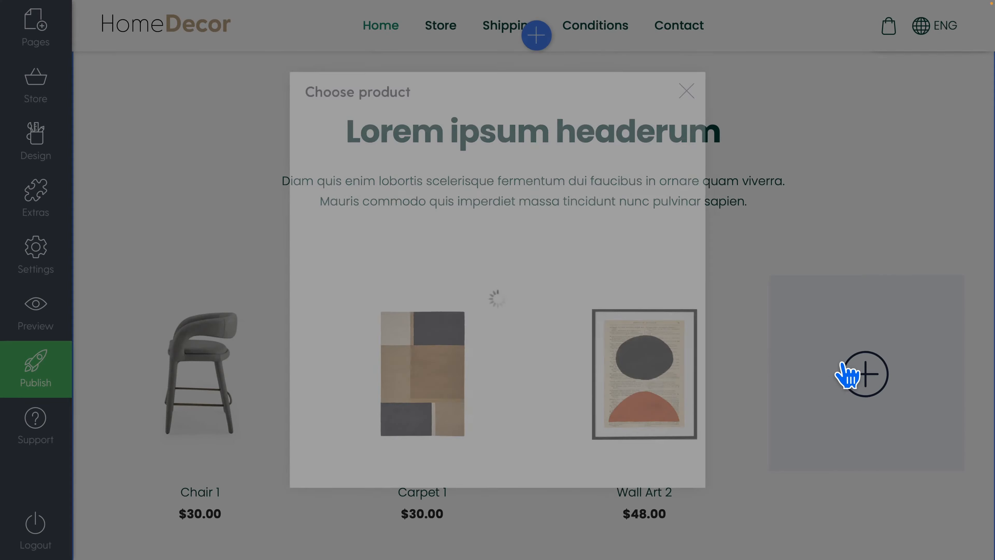
click(404, 376)
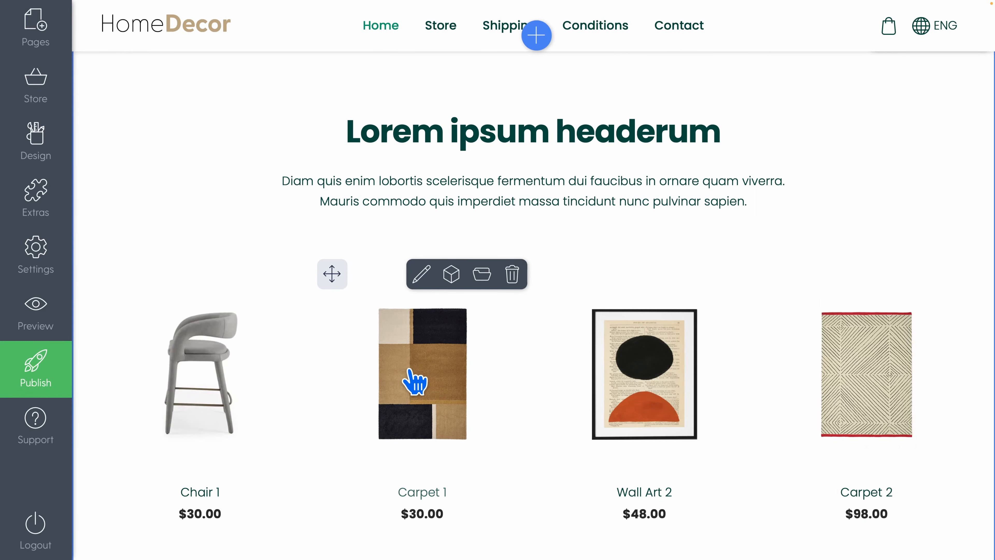
- Replace the product block's placeholder heading and description with the single heading "Latest Products"
click(771, 200)
drag(755, 200, 336, 126)
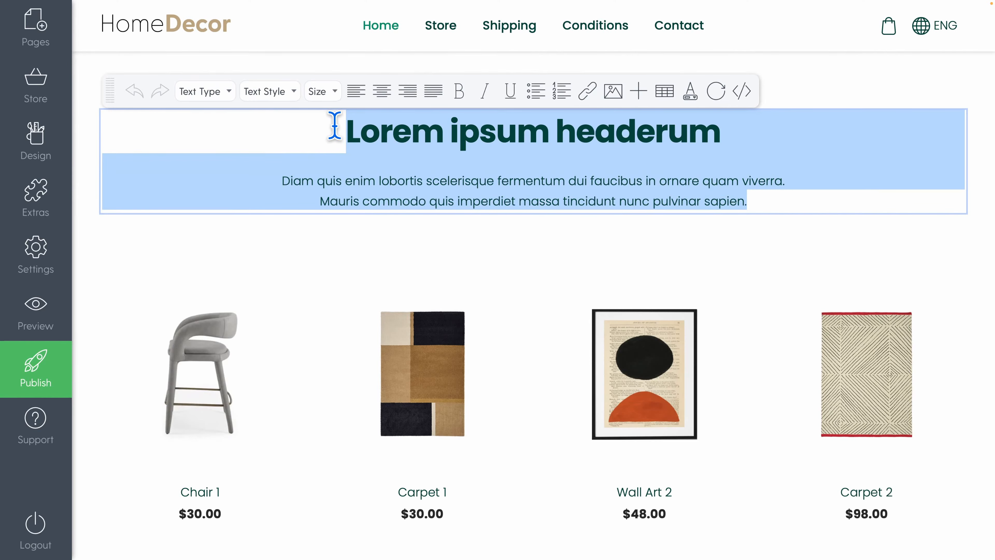
text(La)
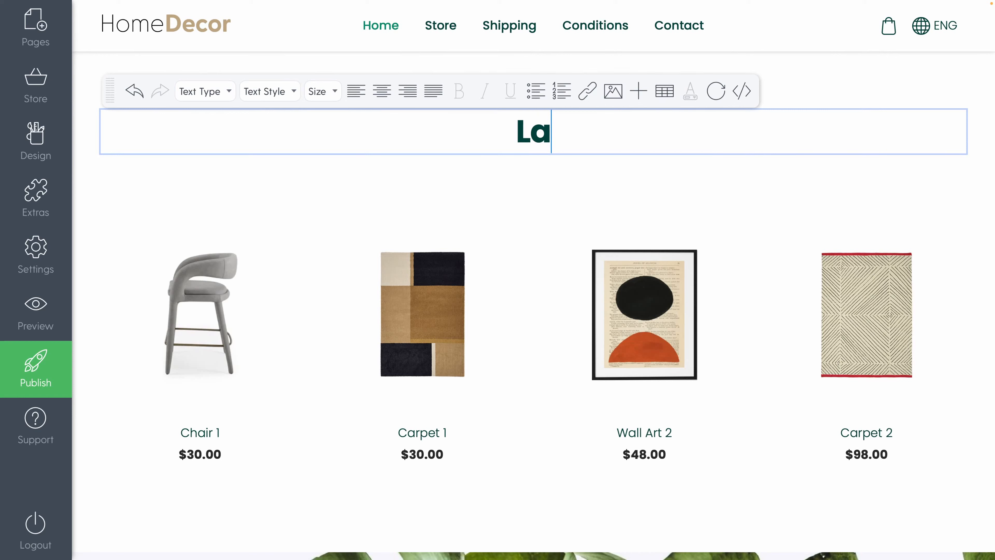
text(test Proud)
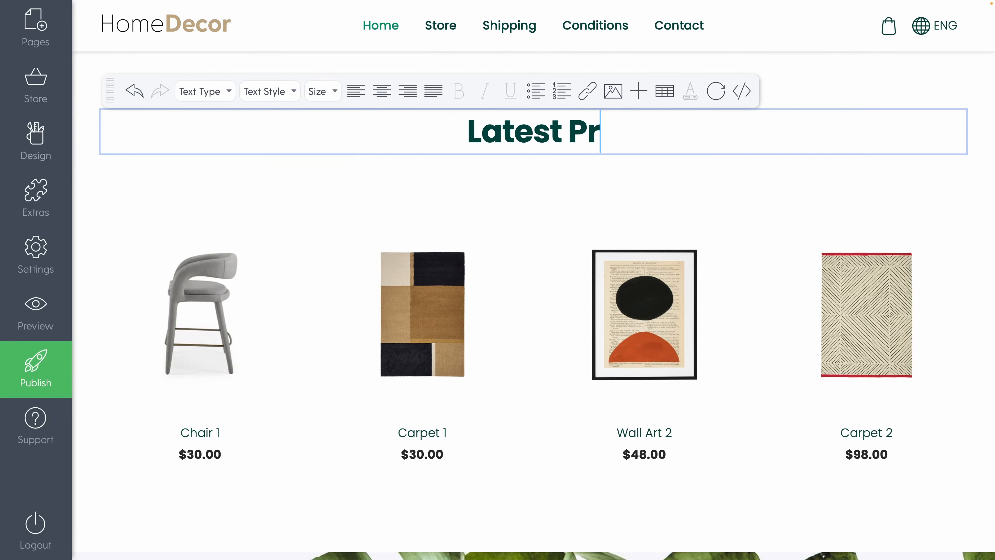
key(BackSpace)
key(BackSpace)
text(ducts)
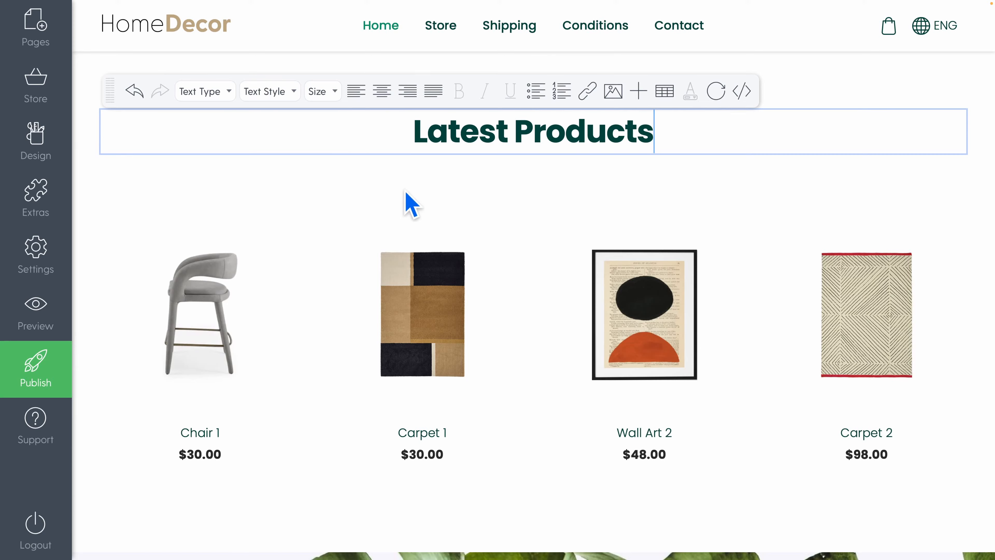
- Finish editing the Latest Products heading and review the block's customization options
click(473, 187)
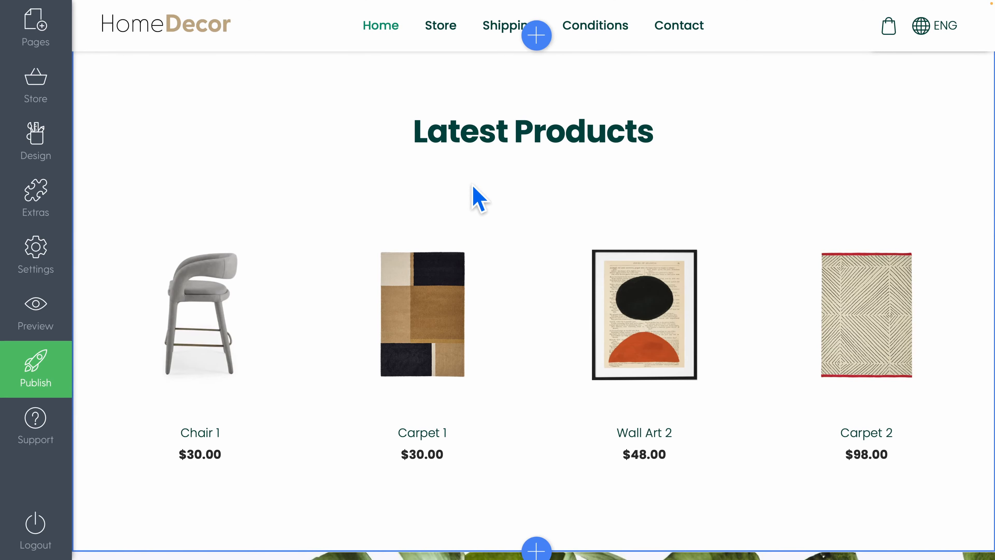
scroll(474, 188, up, 3)
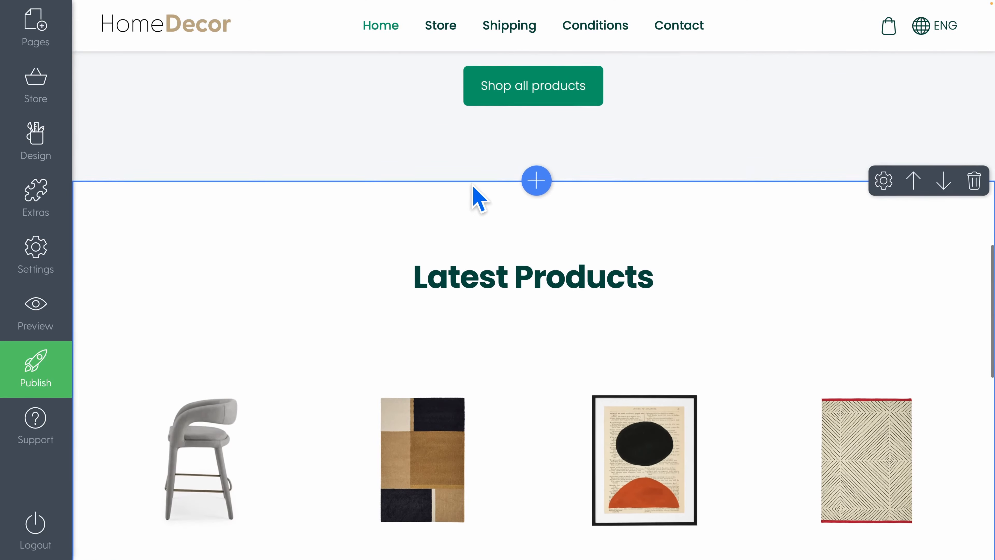
scroll(474, 189, down, 2)
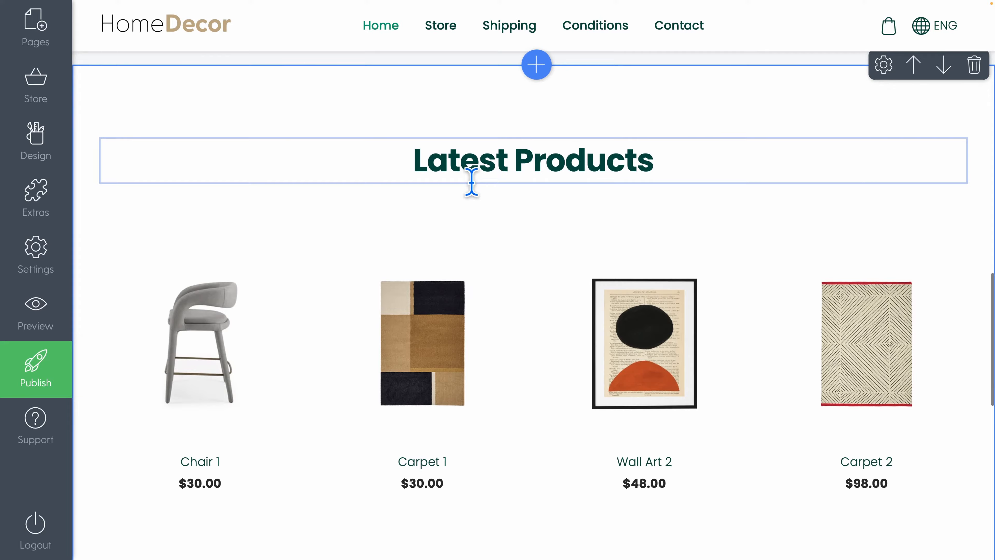
scroll(473, 196, down, 2)
scroll(749, 206, up, 1)
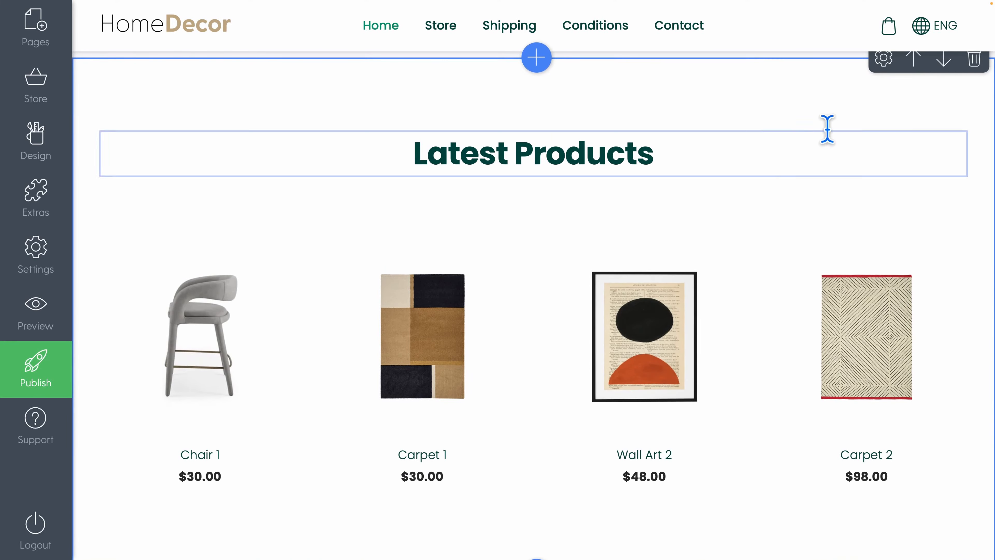
click(884, 59)
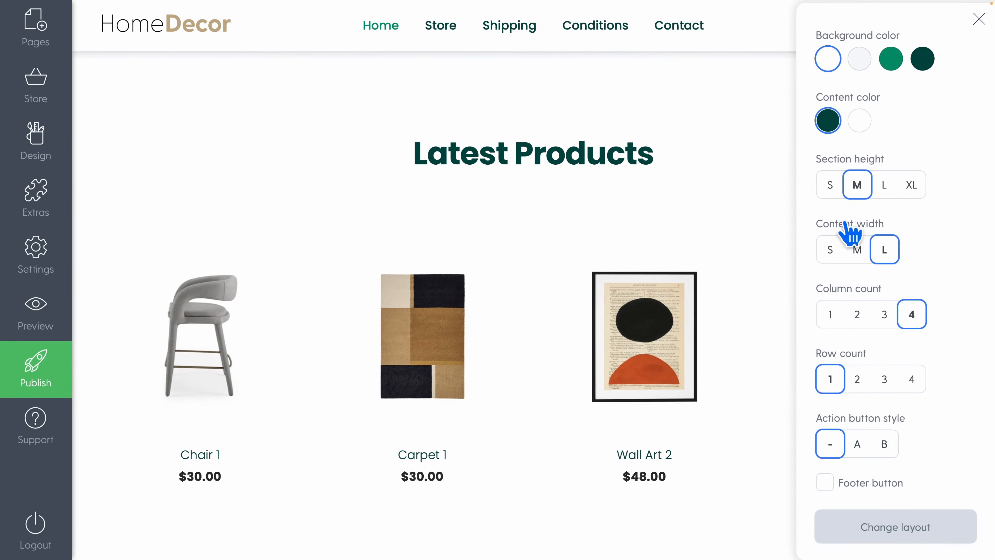
click(978, 30)
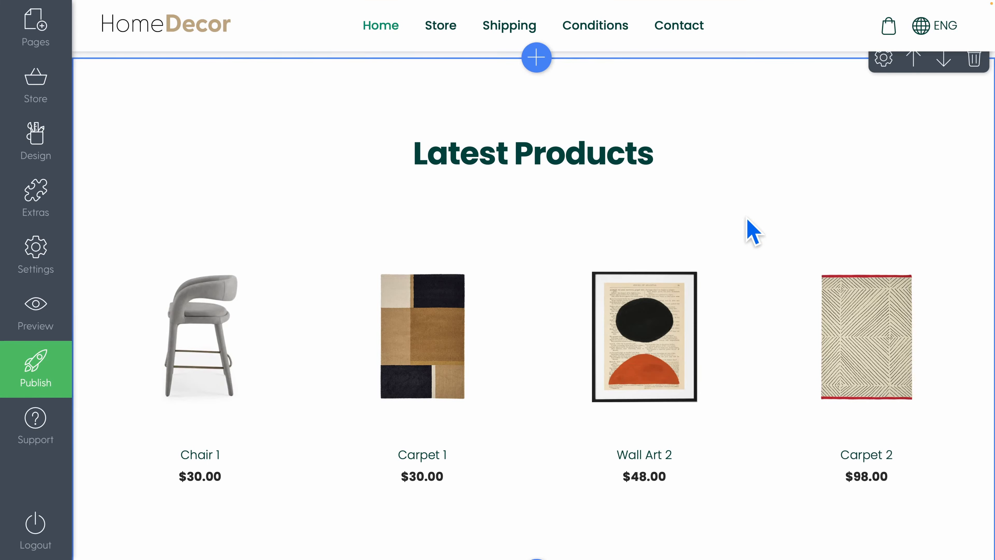
- Replace the About Us row's background image with the banner photo of a vase and books from the Online Store folder
scroll(752, 231, down, 10)
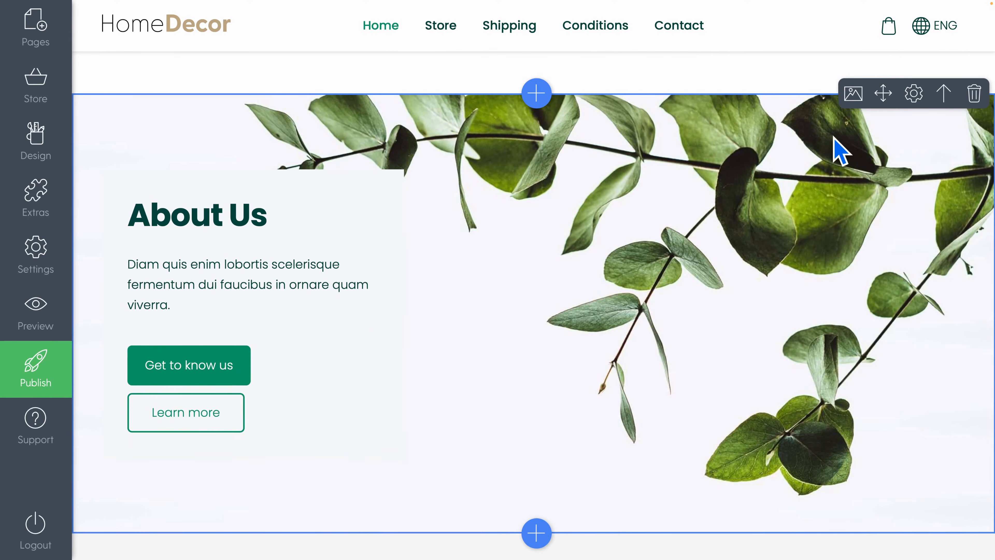
click(853, 100)
click(651, 255)
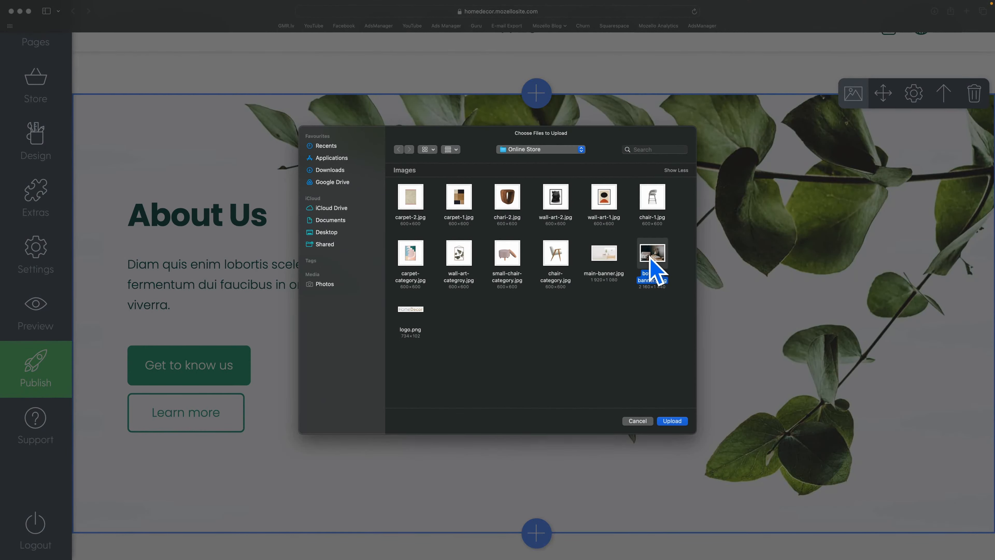
click(679, 423)
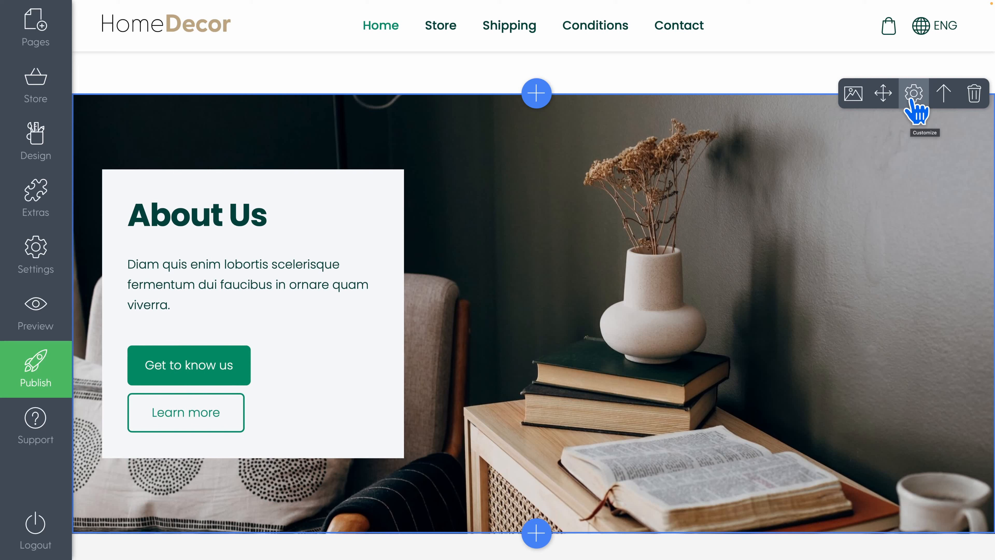
- Give the About Us block a dark green background with white content and remove its secondary button
click(915, 94)
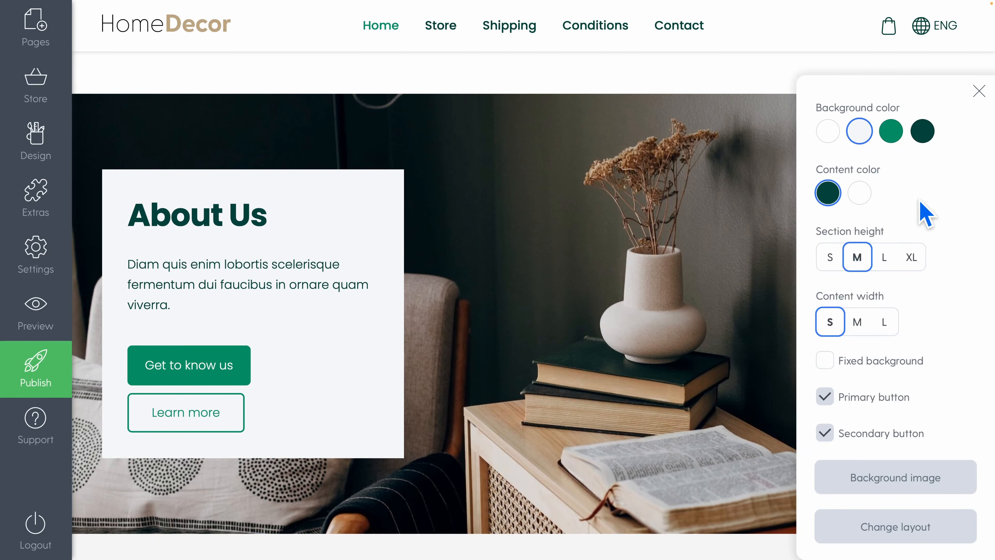
click(920, 133)
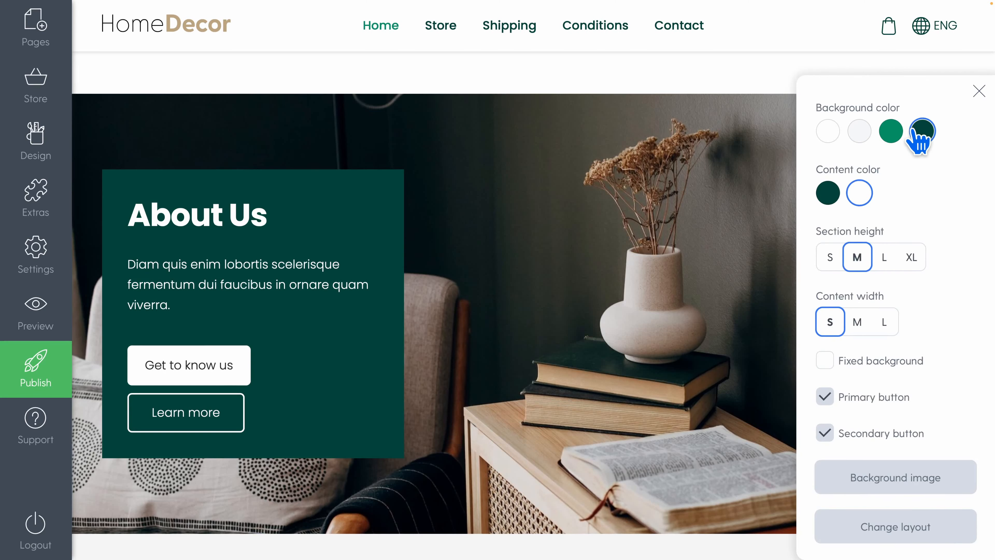
click(825, 433)
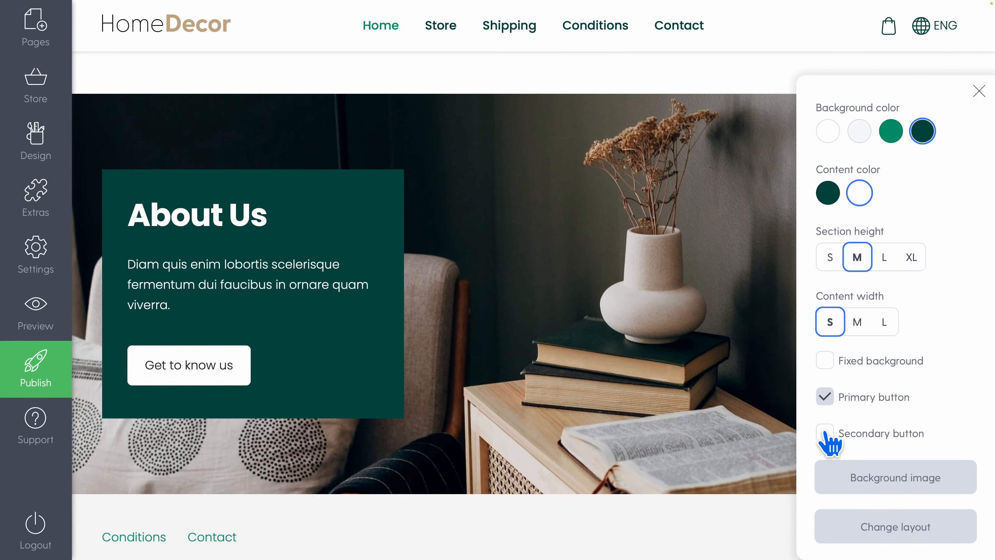
click(604, 286)
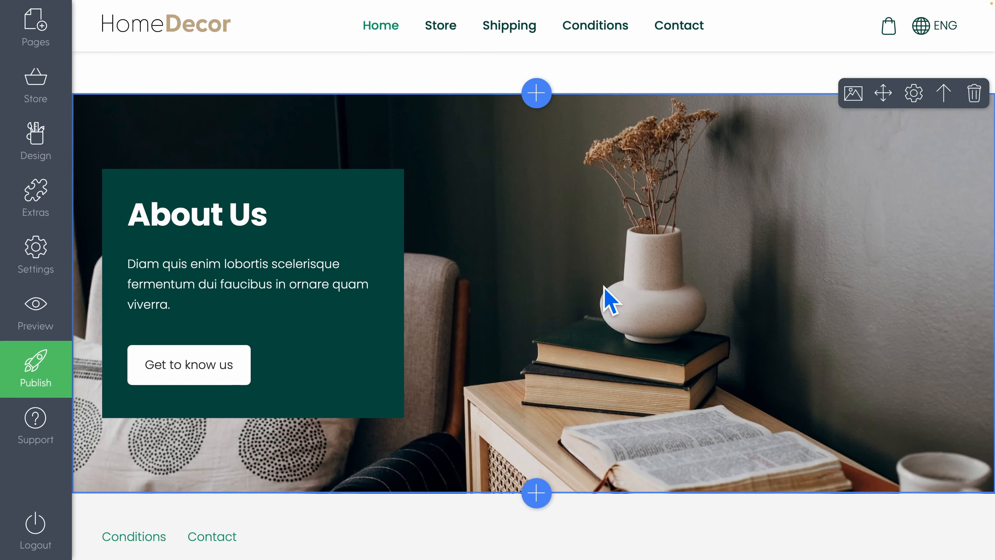
- Review the Home page layout from the top banner down through the About Us block and the footer
scroll(609, 301, up, 15)
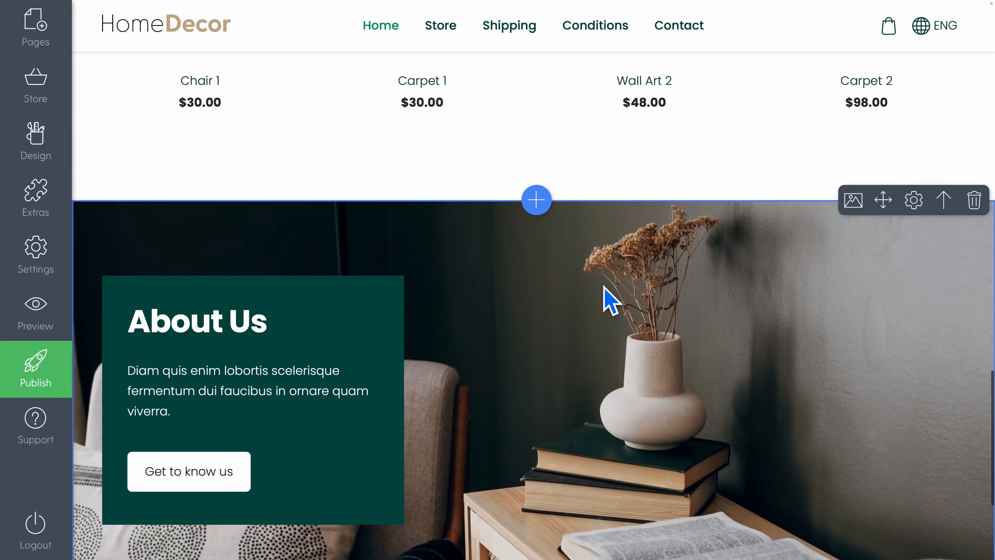
scroll(609, 301, up, 10)
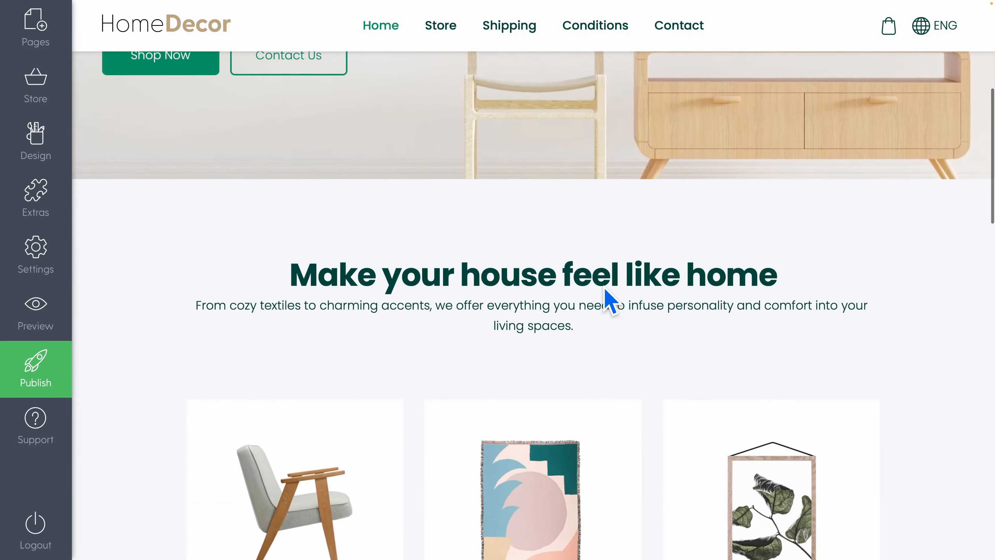
scroll(610, 302, down, 10)
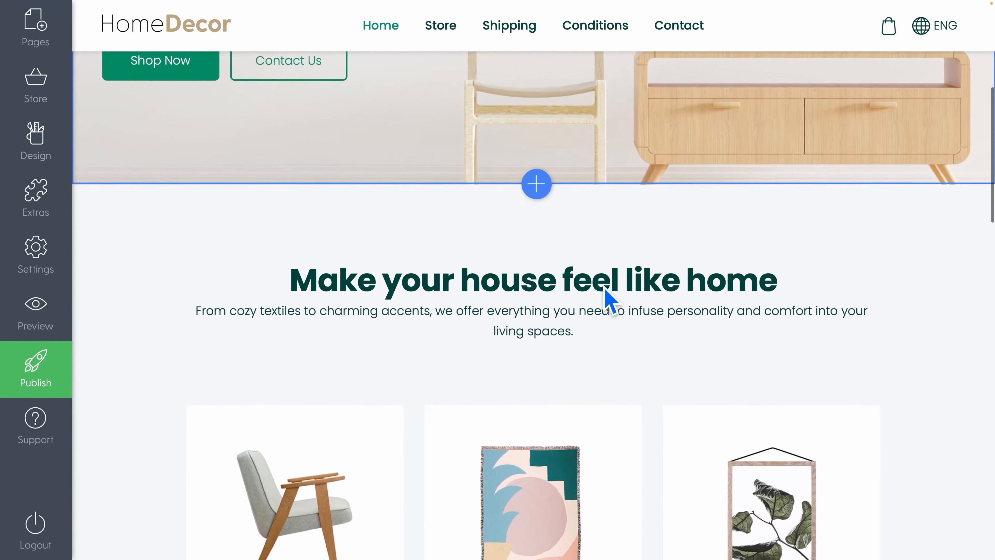
scroll(643, 359, down, 10)
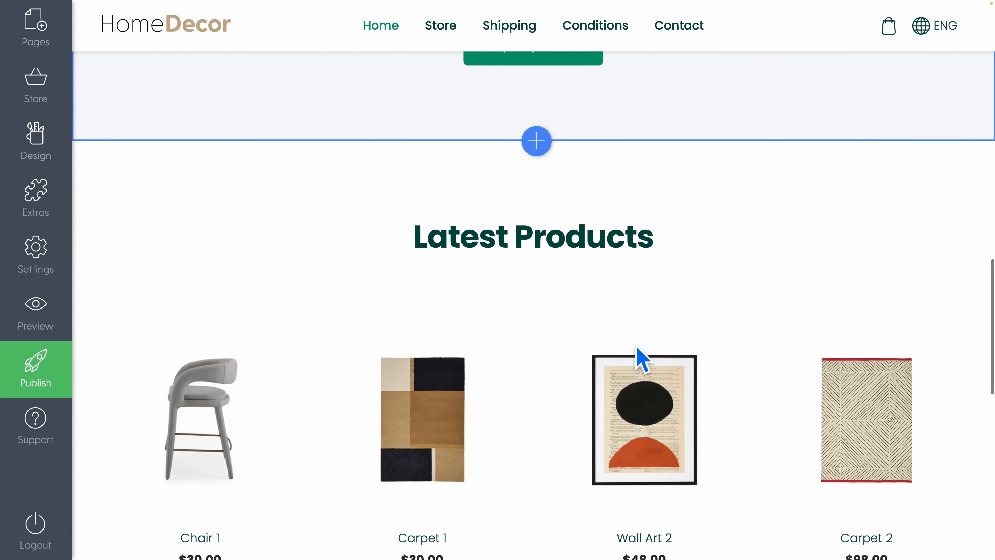
scroll(643, 358, down, 7)
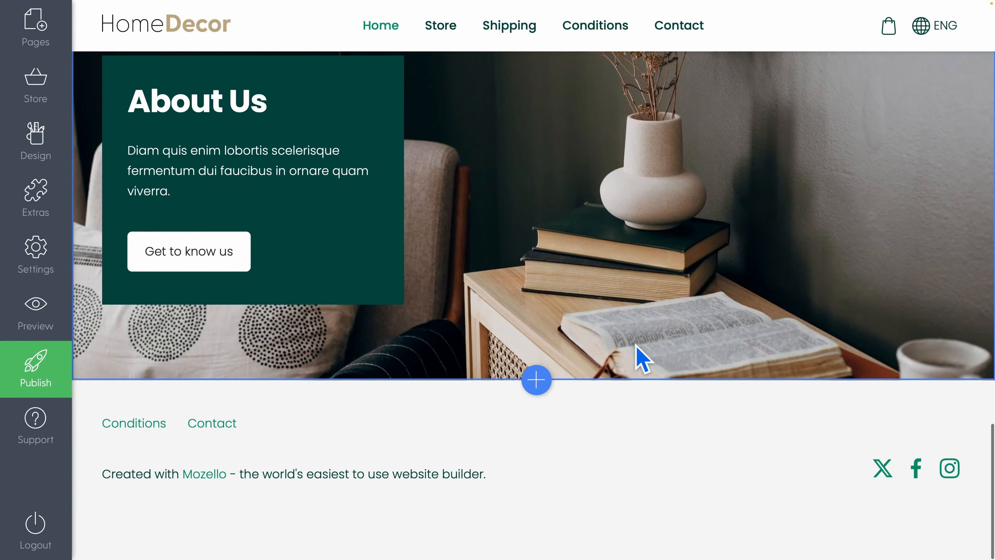
scroll(642, 359, up, 20)
mouse_move(642, 358)
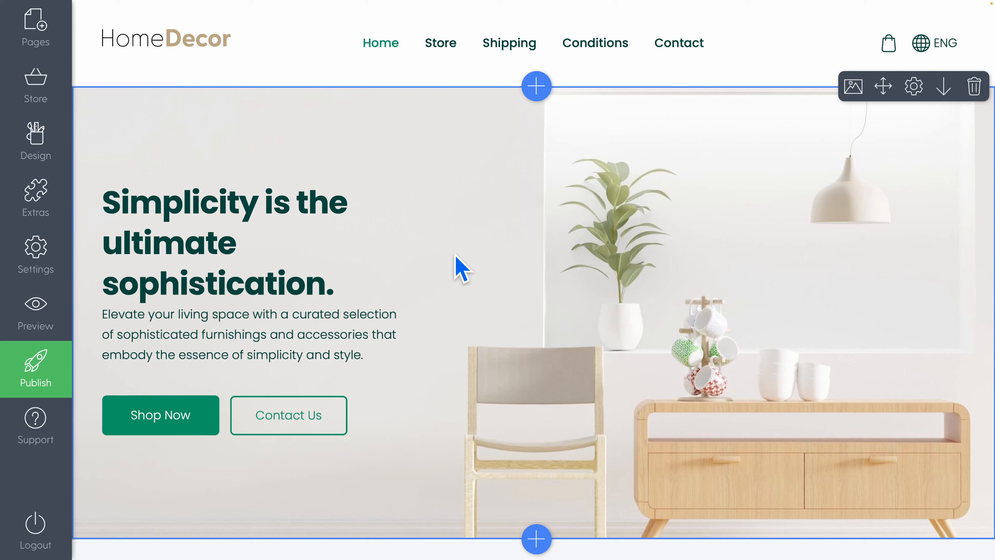
- Open the site's color scheme selection and browse the available palettes
click(38, 146)
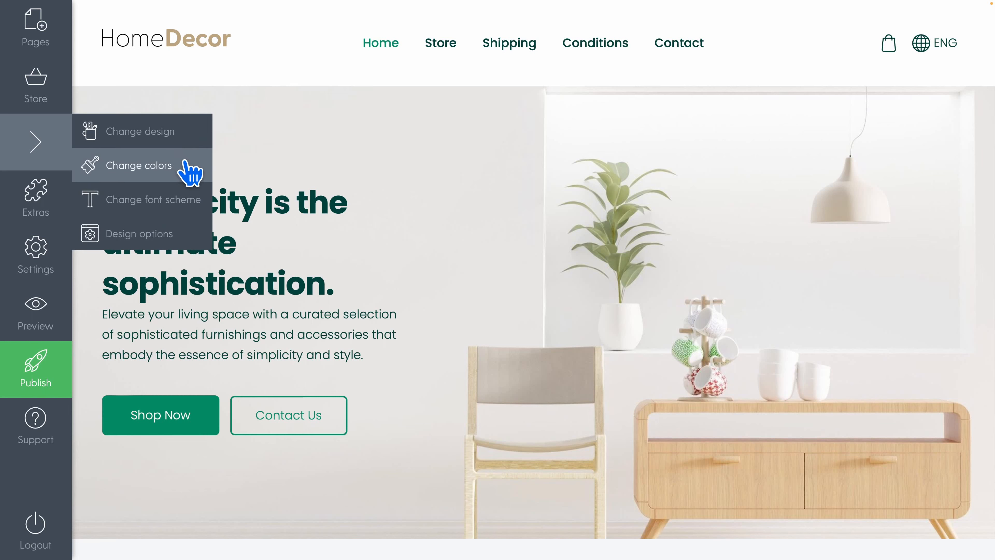
click(187, 169)
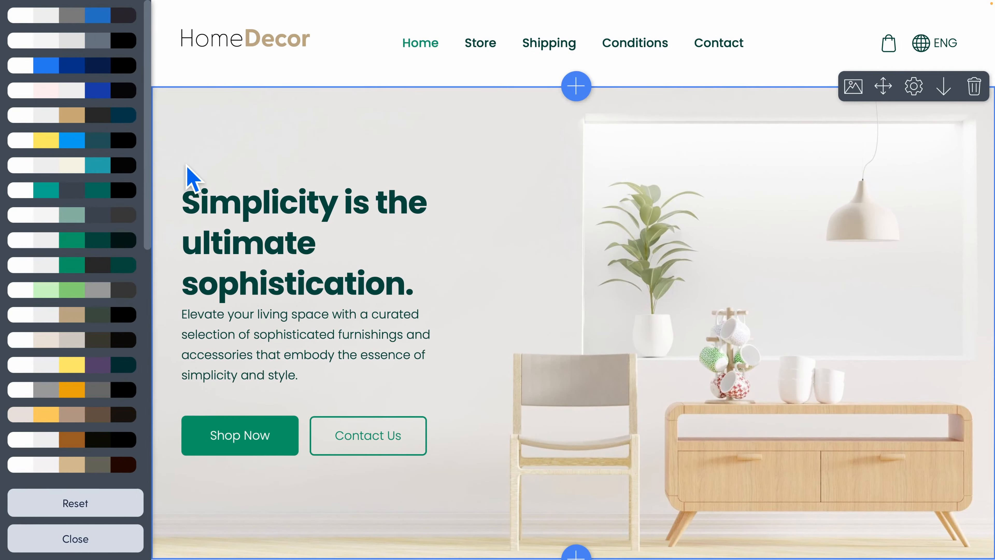
scroll(106, 231, down, 4)
scroll(107, 231, up, 4)
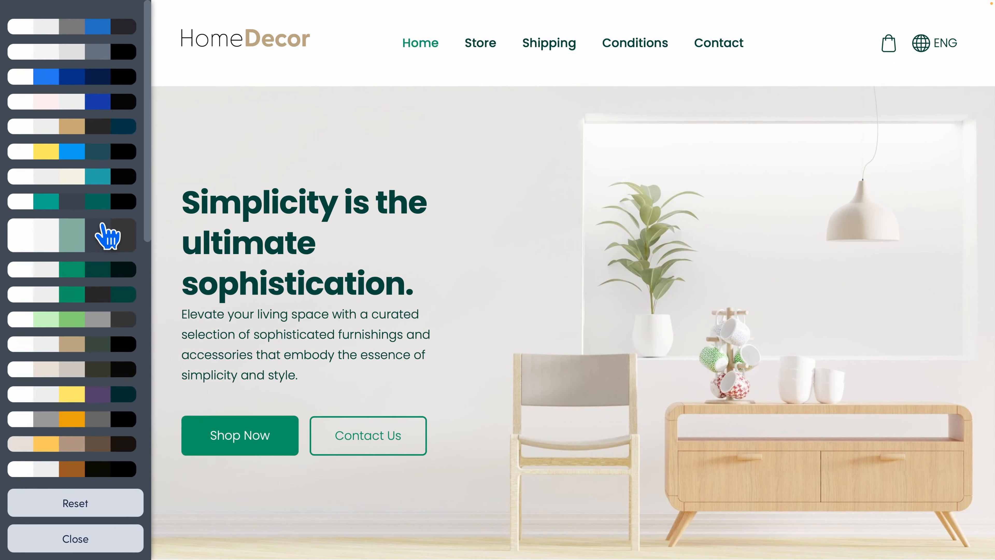
scroll(107, 236, down, 10)
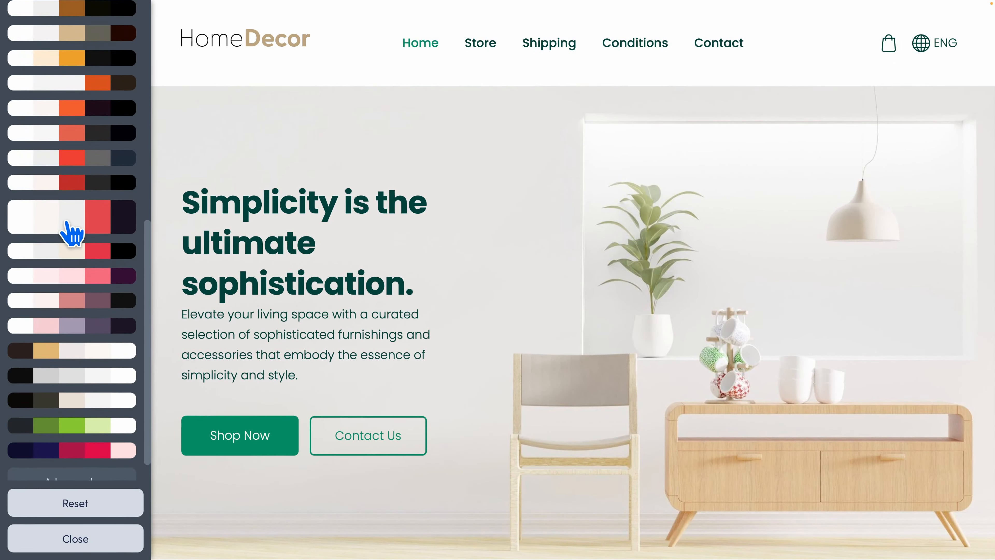
- Try the red color scheme and the orange and near-black one, checking the latter down the Home page
click(78, 226)
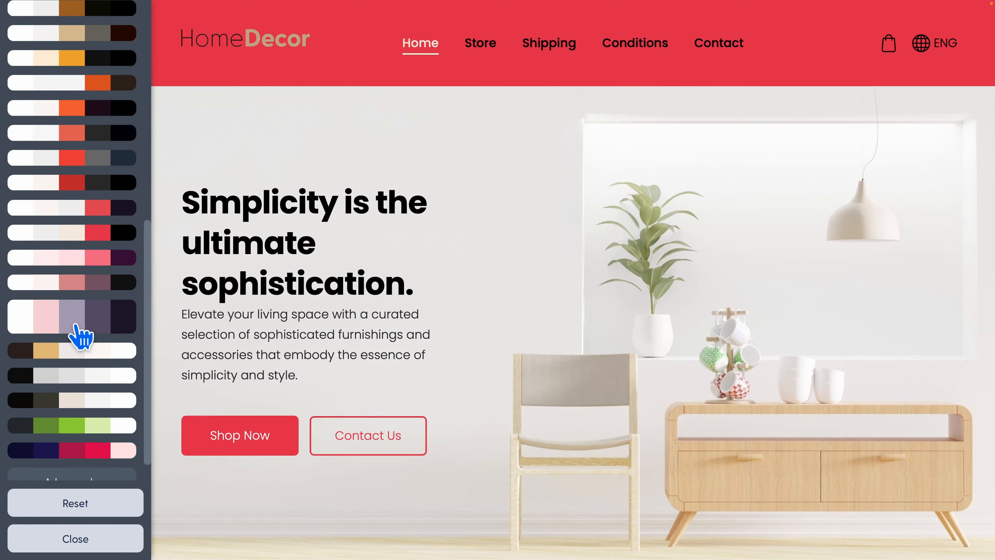
click(73, 334)
click(74, 241)
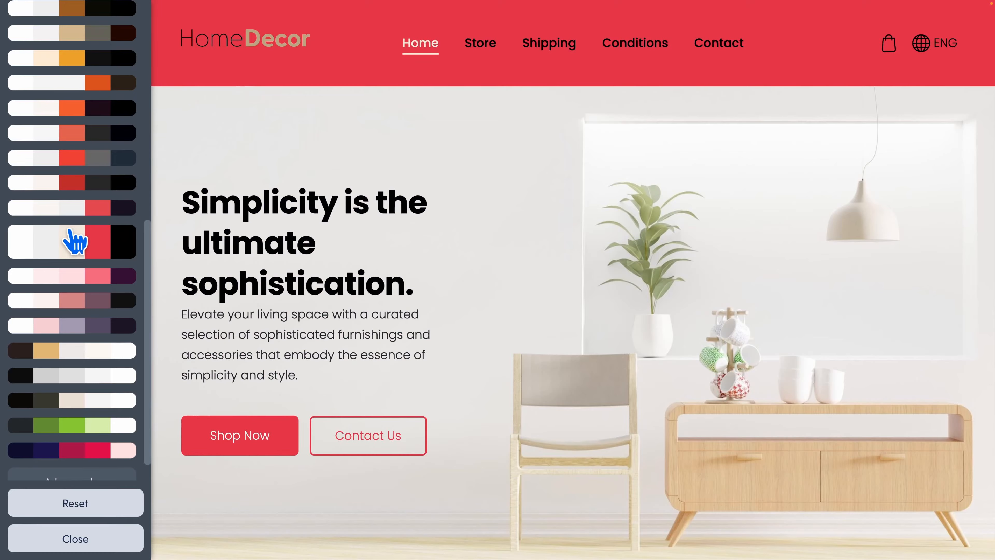
click(79, 122)
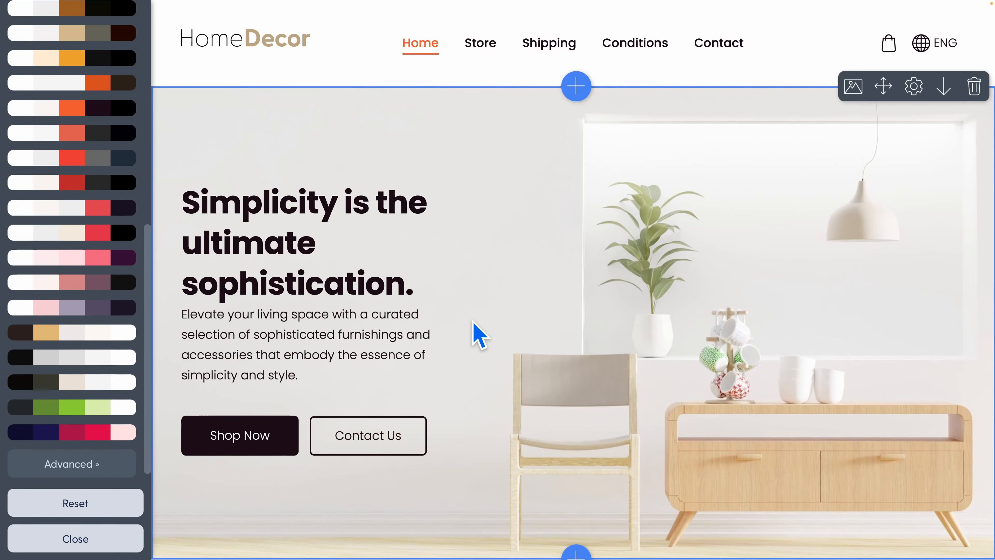
scroll(473, 322, down, 15)
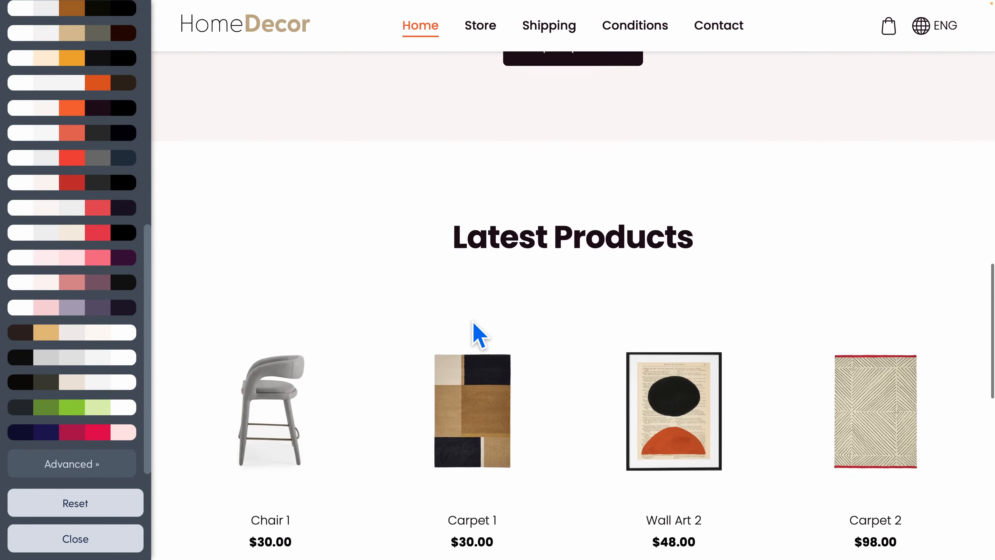
scroll(473, 322, down, 10)
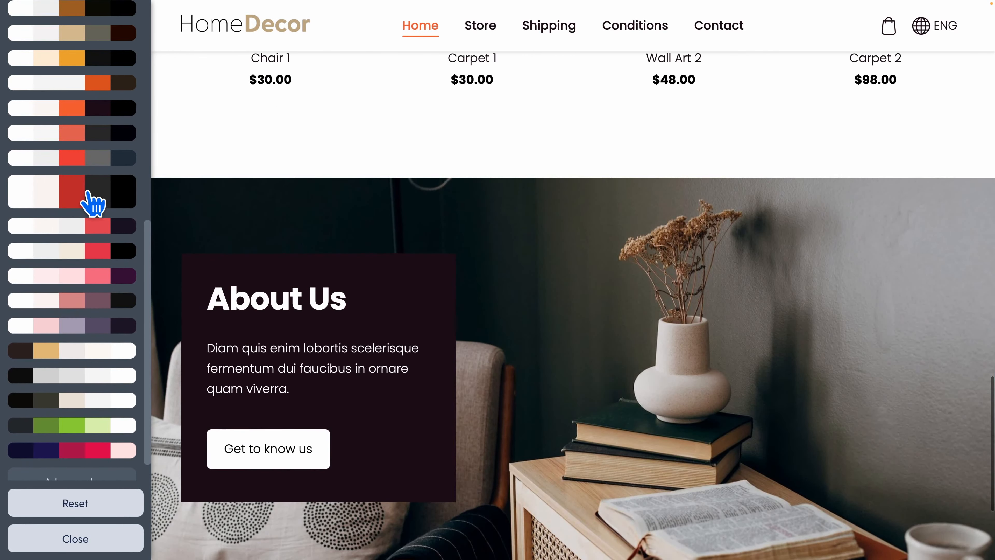
- Try red with dark purple, mauve, and blue with teal color schemes while viewing the About Us block
click(93, 203)
click(83, 229)
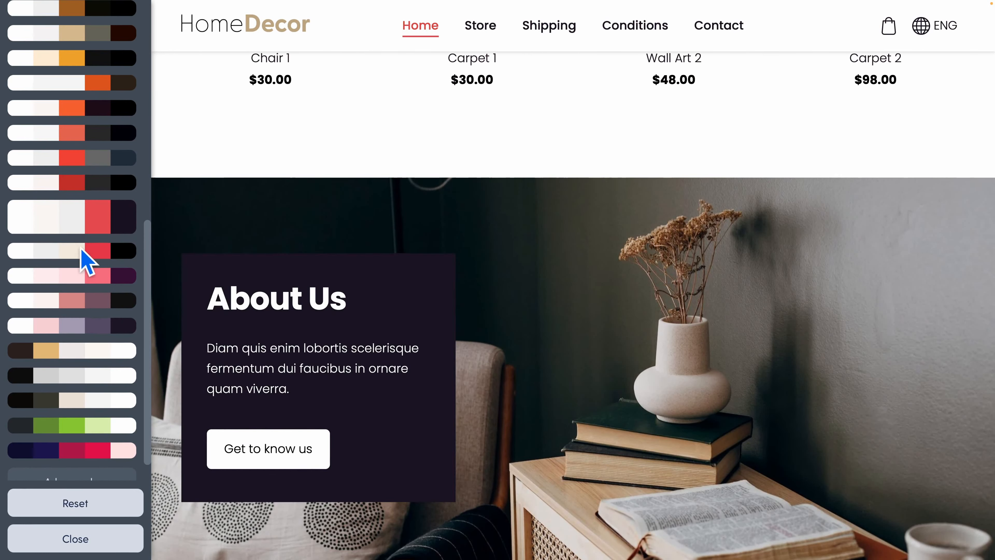
click(90, 309)
scroll(89, 307, up, 10)
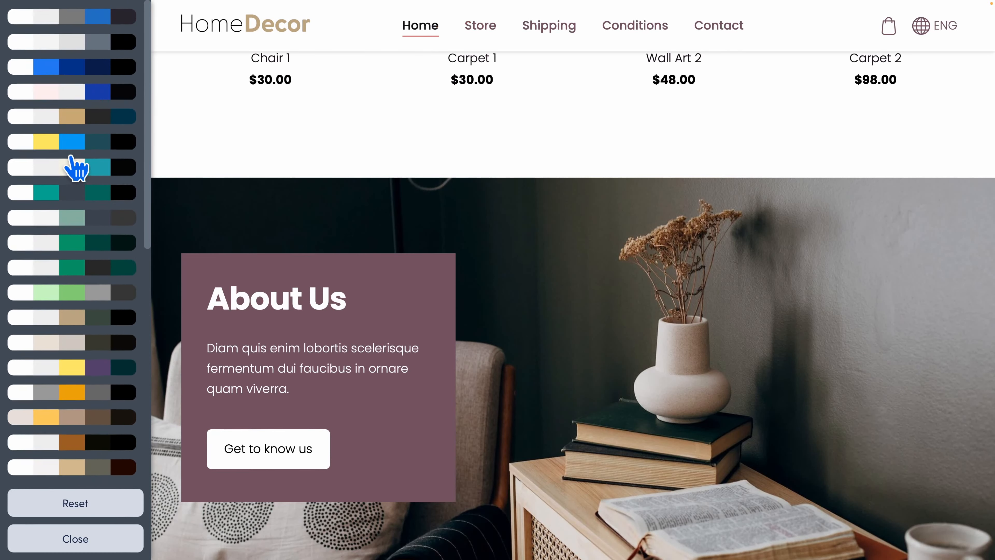
click(72, 142)
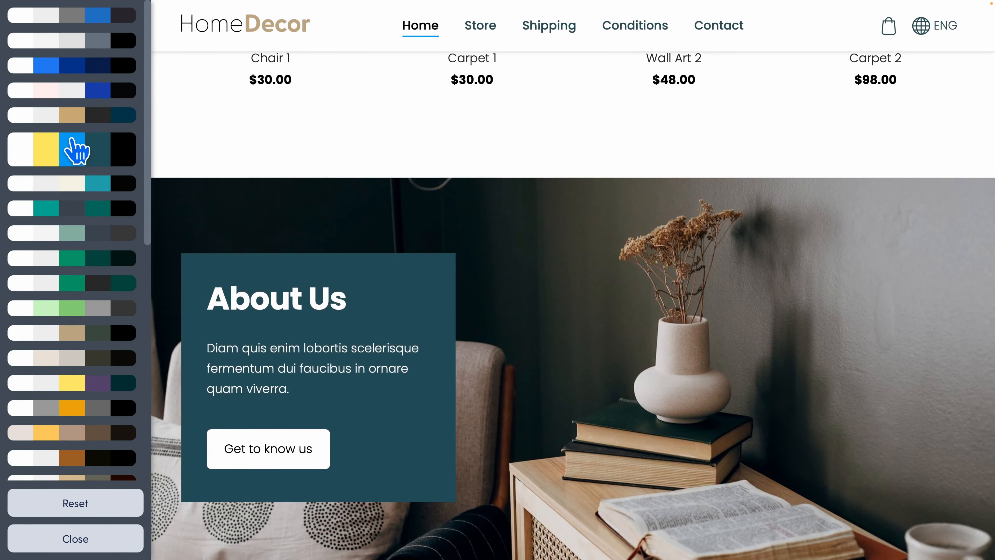
click(78, 98)
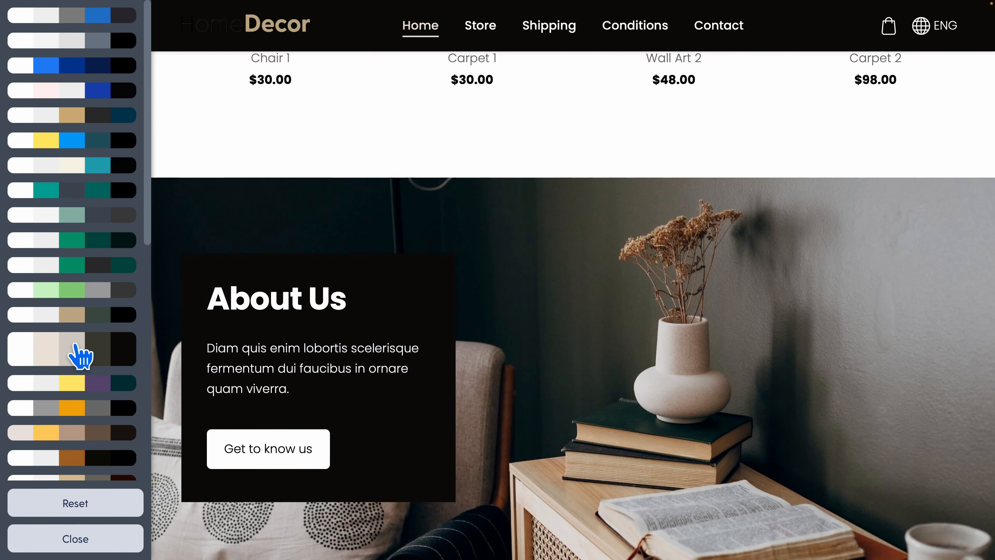
- Apply the tan and muted dark green color scheme to the site and check it on the Home page
click(83, 327)
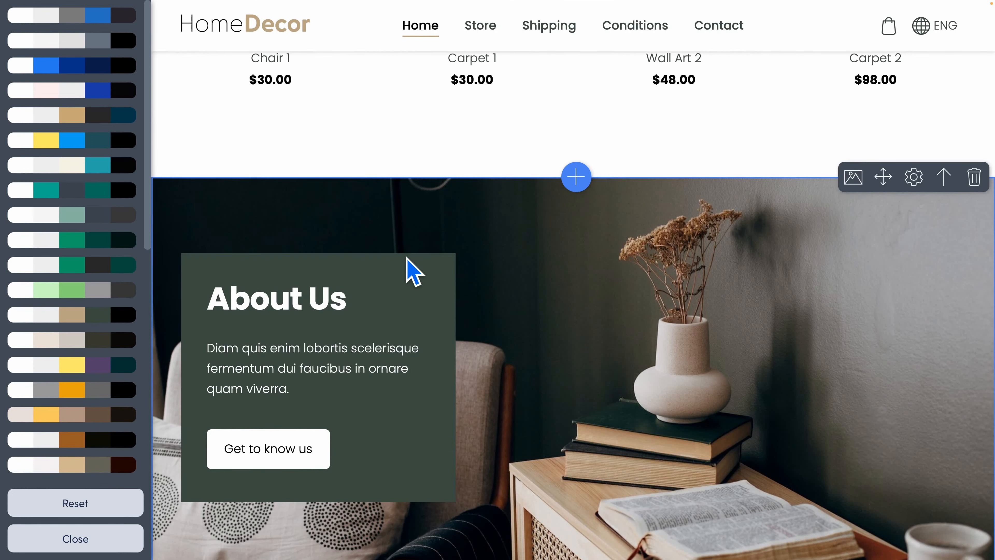
scroll(411, 271, up, 8)
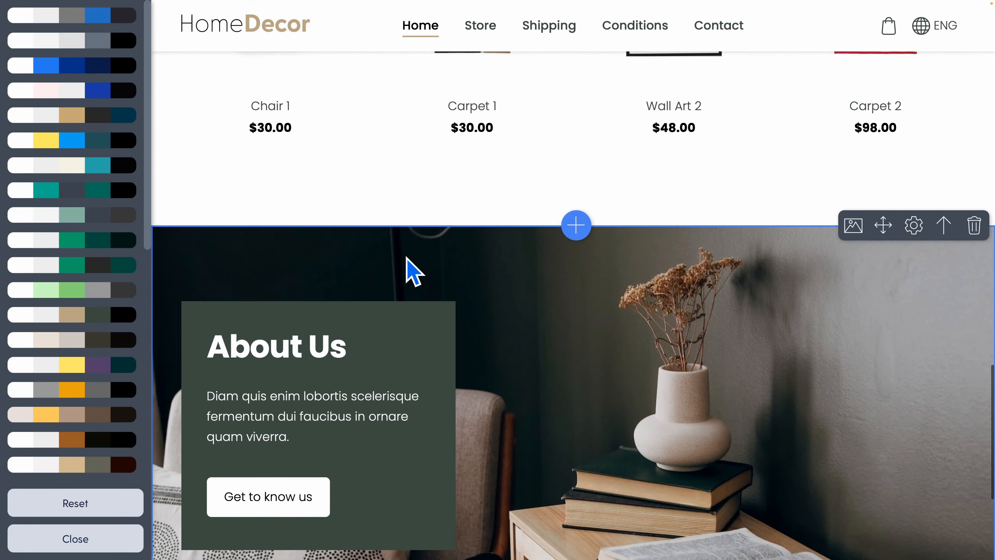
scroll(412, 271, up, 8)
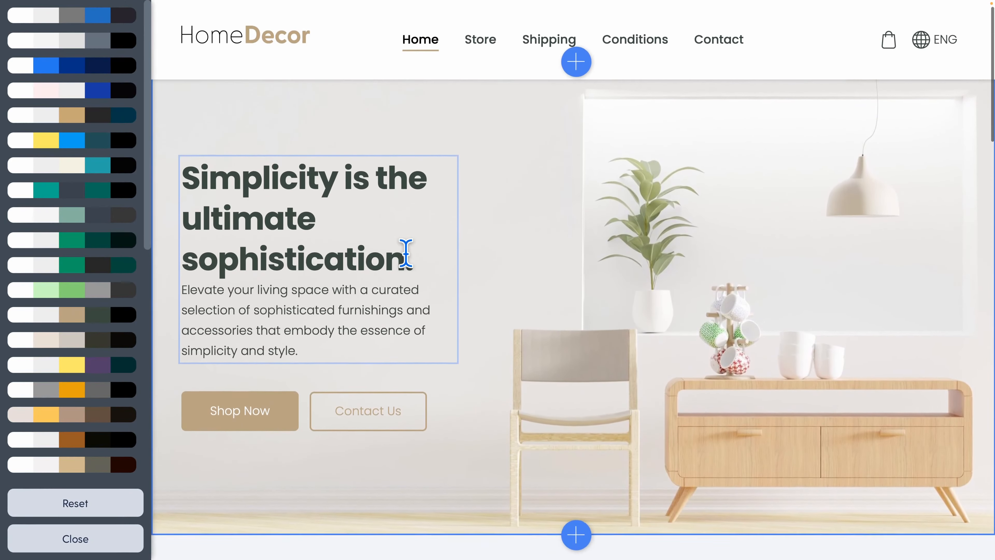
- Open the advanced color settings and try dark green #384640, black and #292929 as the site's button color
scroll(80, 351, down, 10)
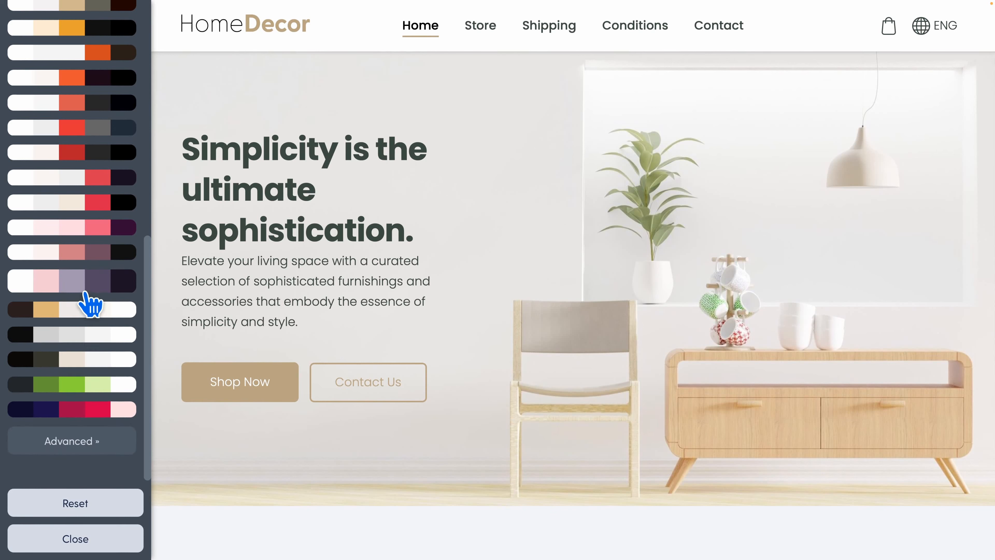
click(108, 435)
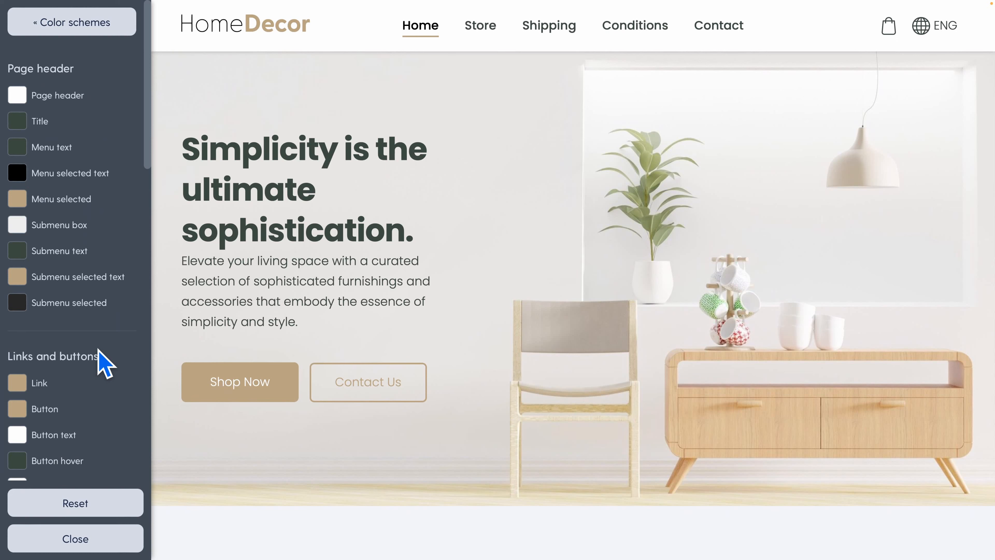
scroll(101, 356, down, 4)
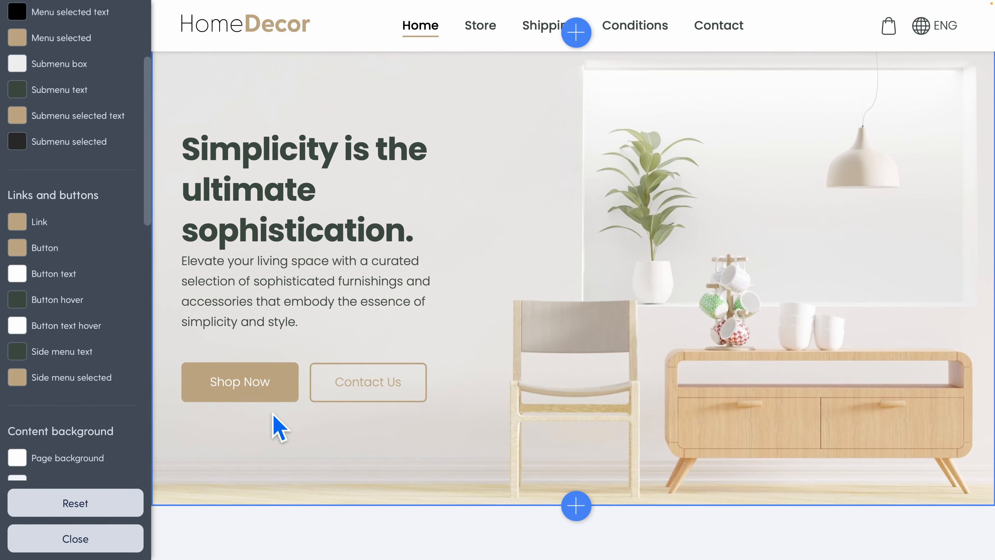
click(17, 248)
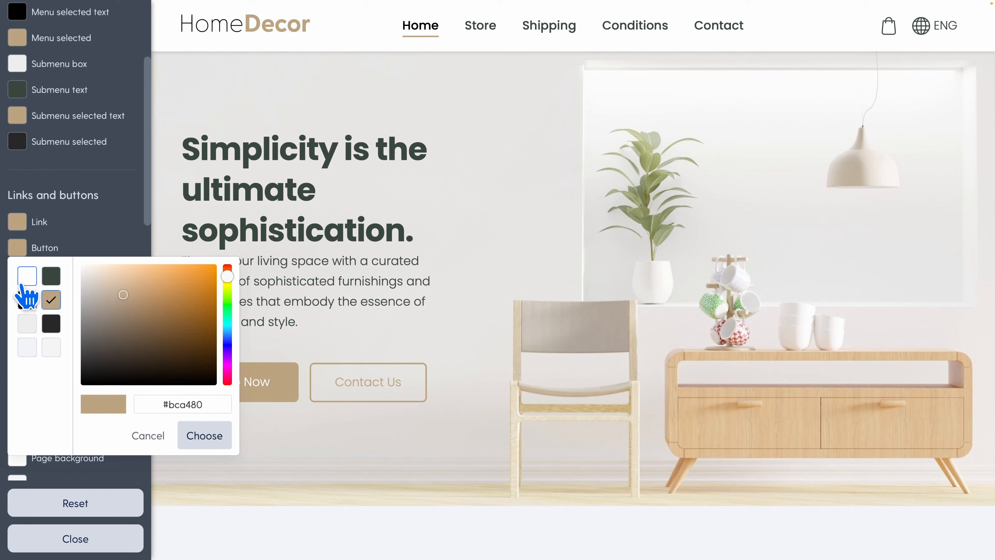
click(50, 277)
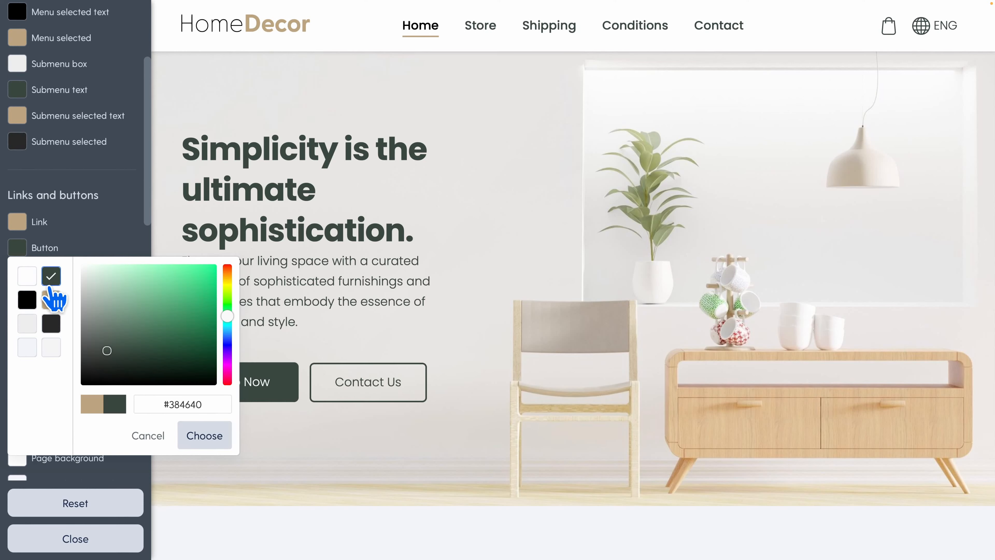
click(29, 302)
click(50, 325)
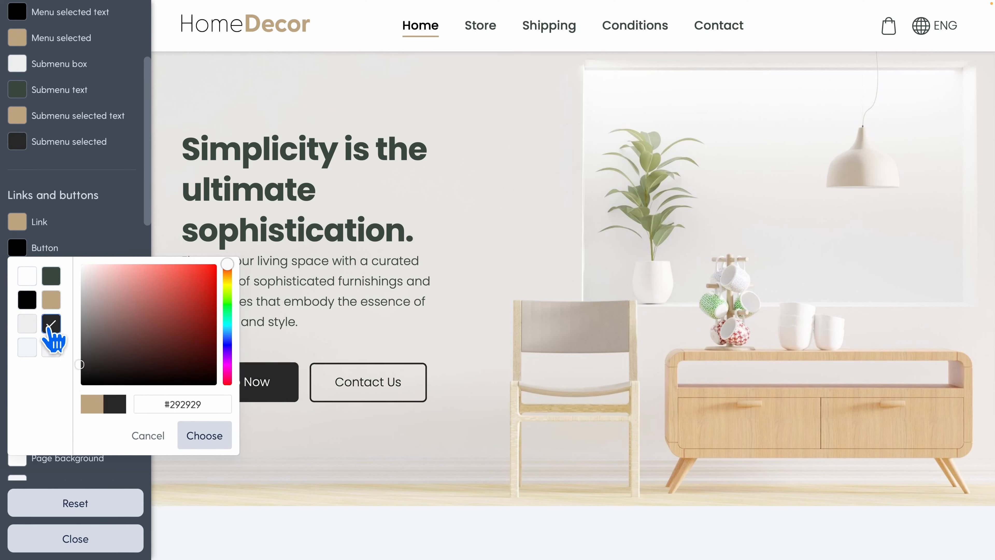
- Try custom shades #302c25 and #262b32 for the buttons, and set the button color to dark green #384640
click(51, 278)
click(51, 300)
drag(137, 309, 112, 360)
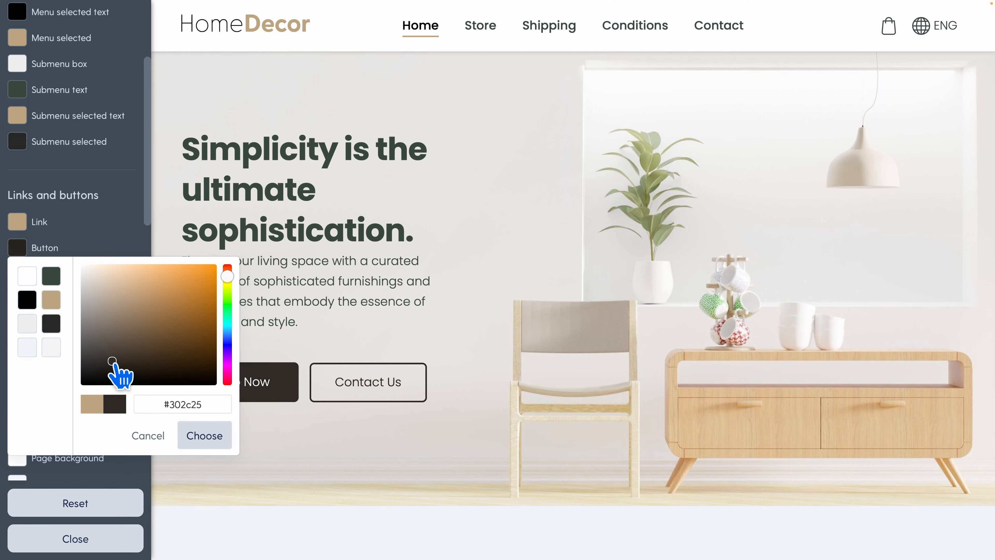
drag(227, 277, 227, 336)
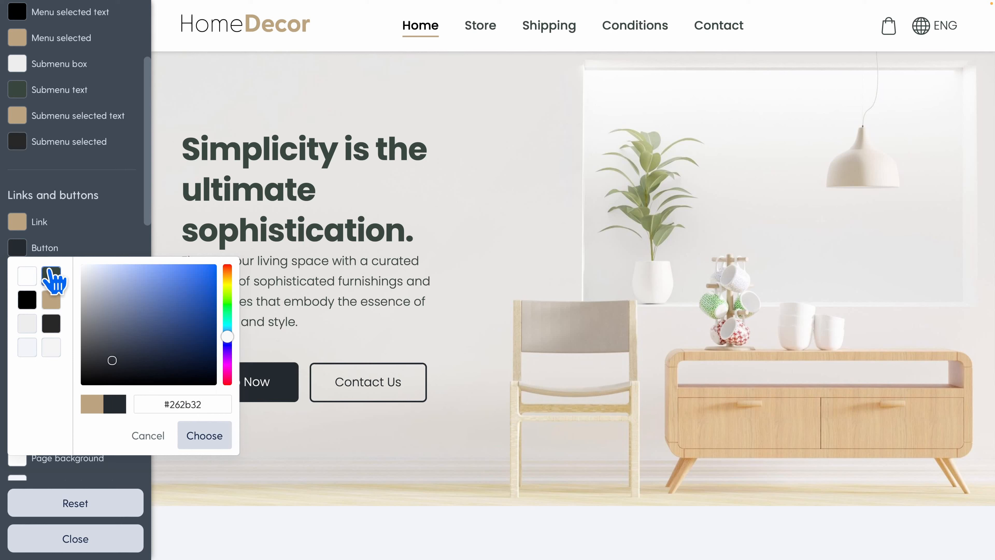
click(51, 277)
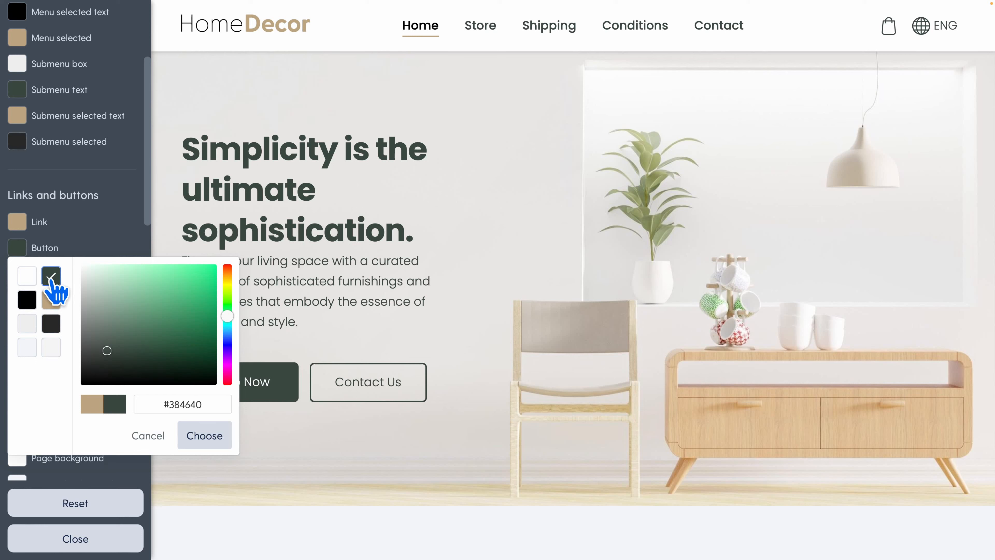
click(204, 435)
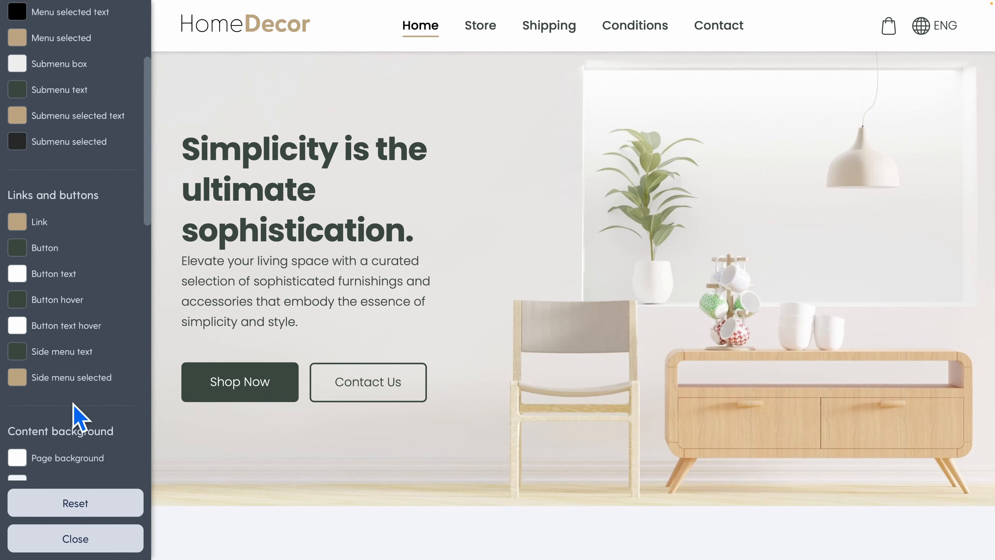
- Review the remaining advanced color categories, close the color settings and check the button color down the Home page
scroll(77, 415, down, 10)
scroll(80, 425, down, 1)
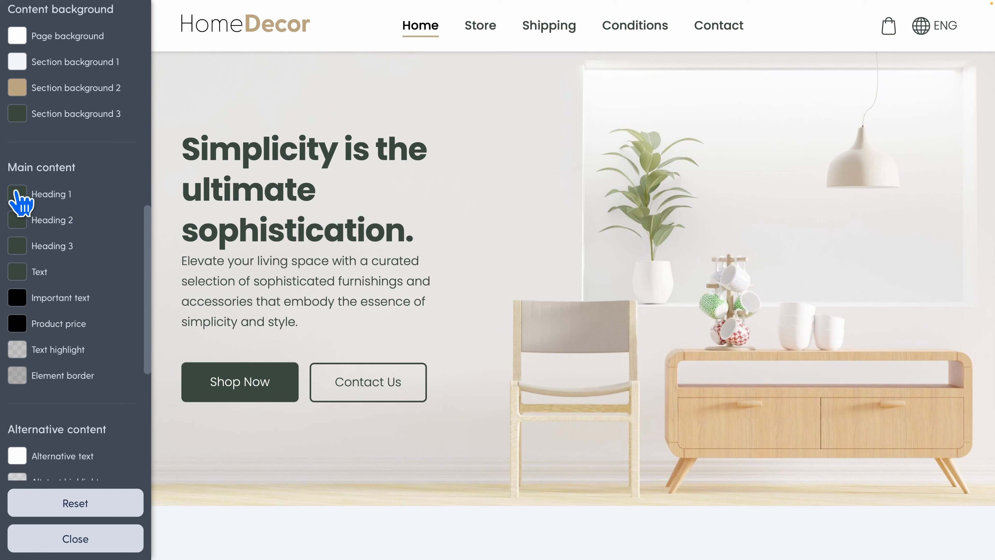
scroll(17, 151, up, 3)
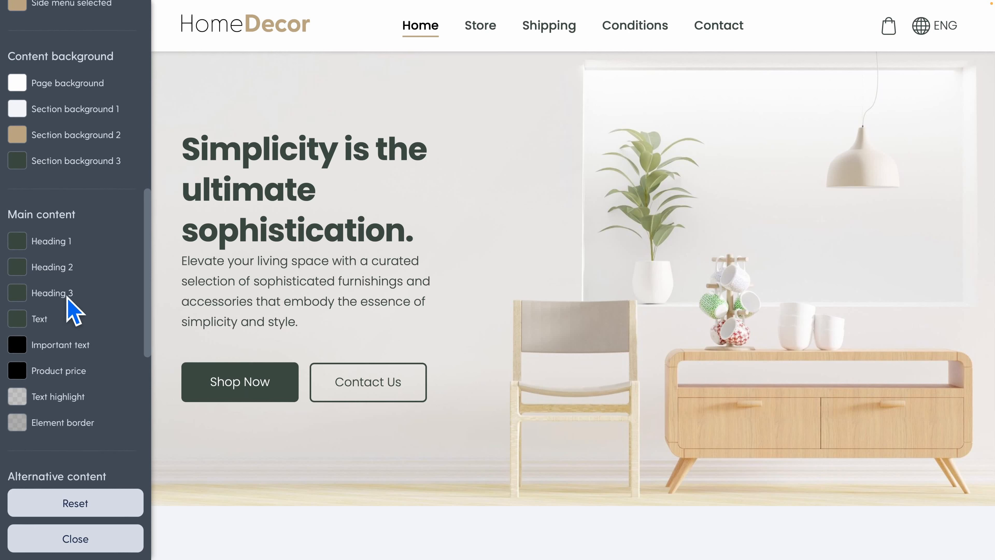
scroll(68, 305, down, 2)
scroll(72, 310, up, 12)
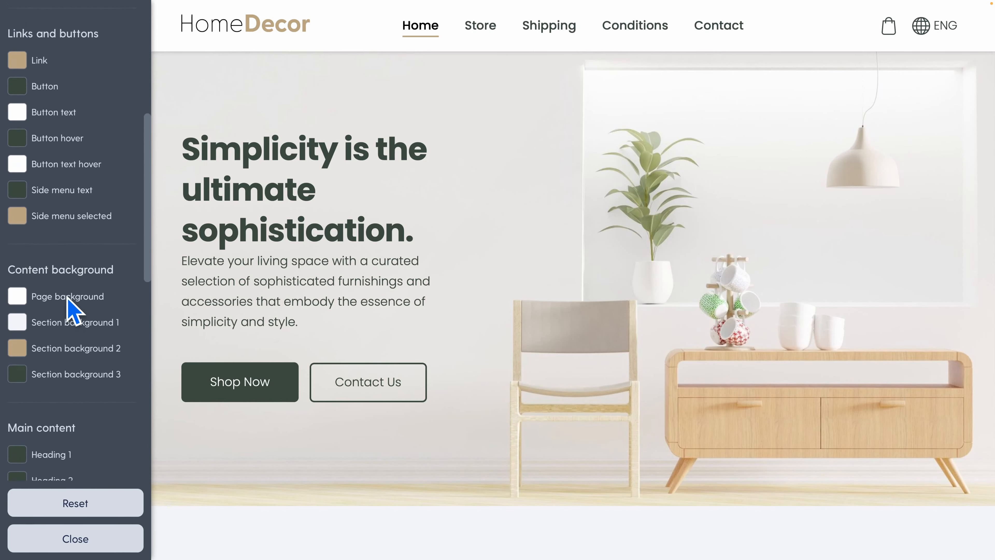
click(80, 540)
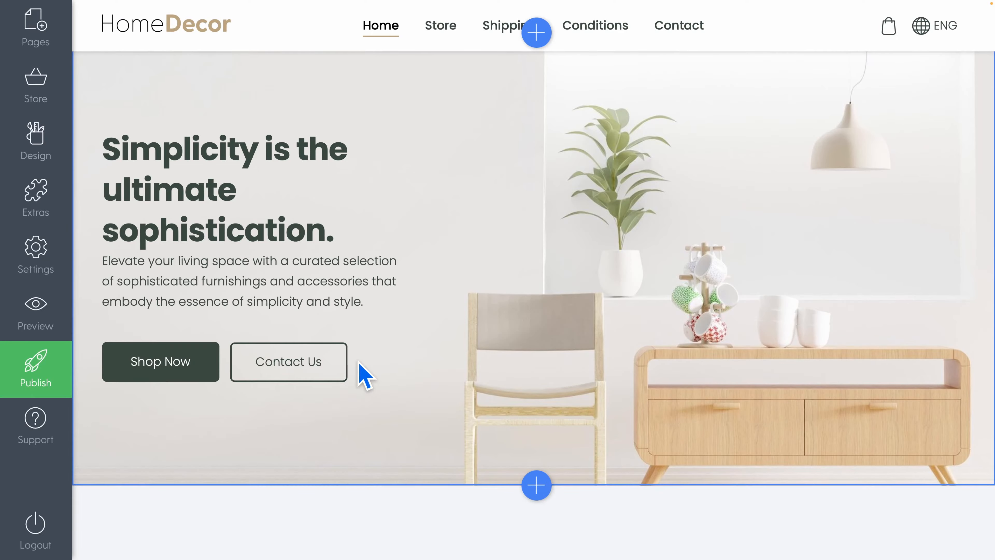
scroll(356, 359, down, 10)
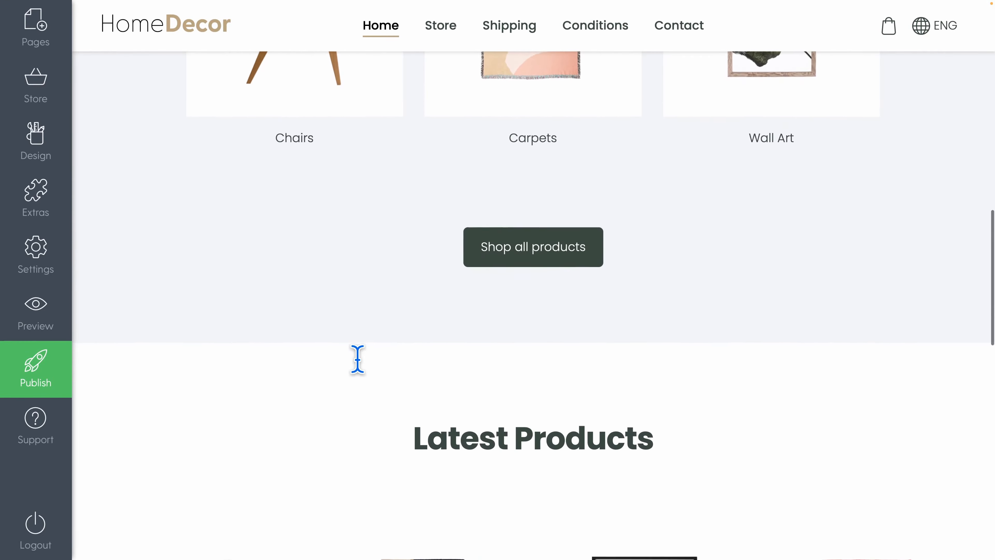
scroll(357, 359, down, 5)
scroll(358, 358, up, 15)
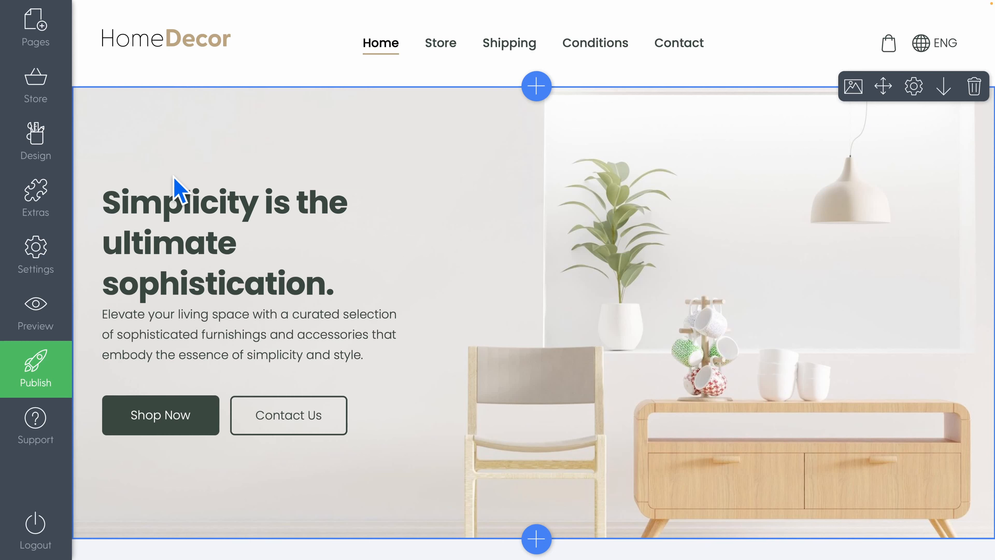
- Open the site's font scheme selection, browse the pairings and try Merriweather & Open Sans
mouse_move(40, 155)
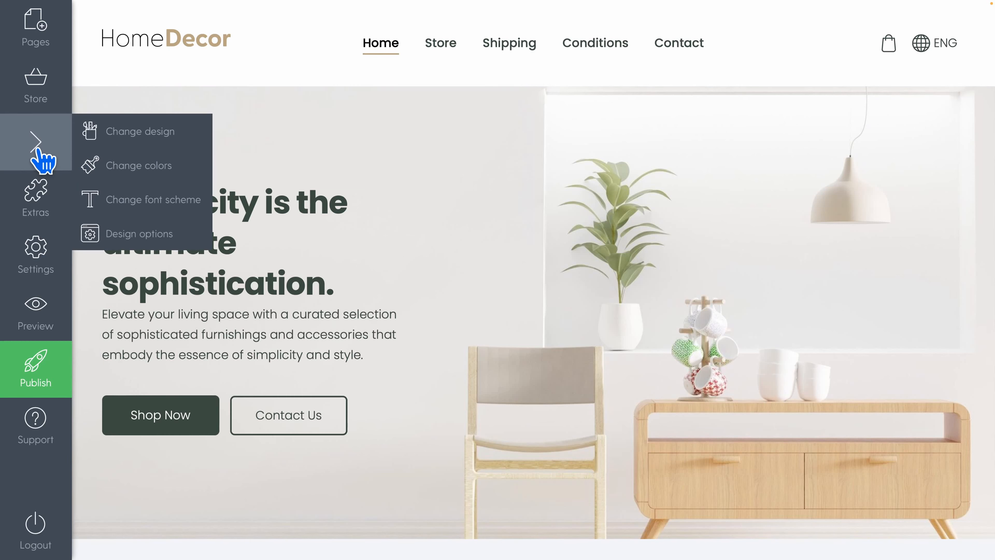
click(152, 200)
click(83, 268)
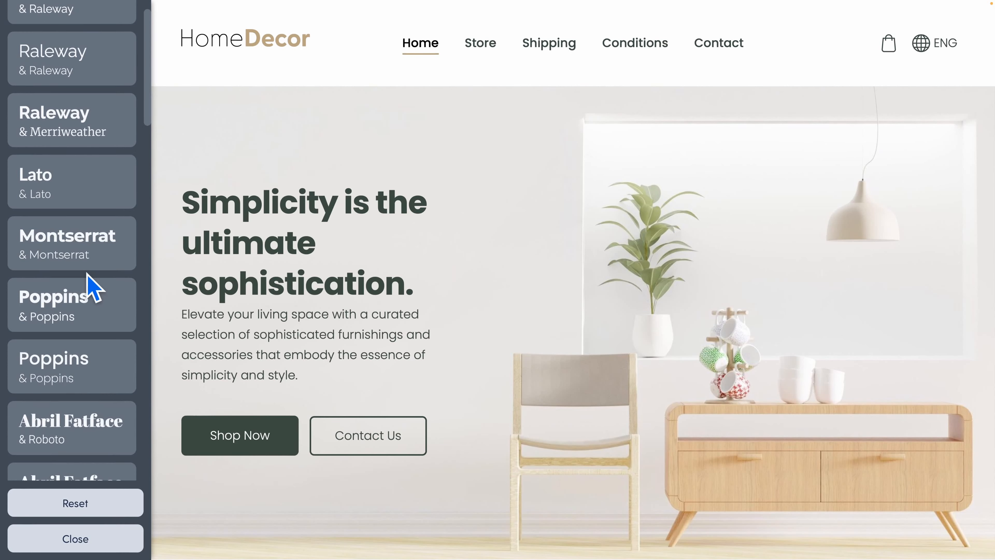
scroll(94, 288, down, 2)
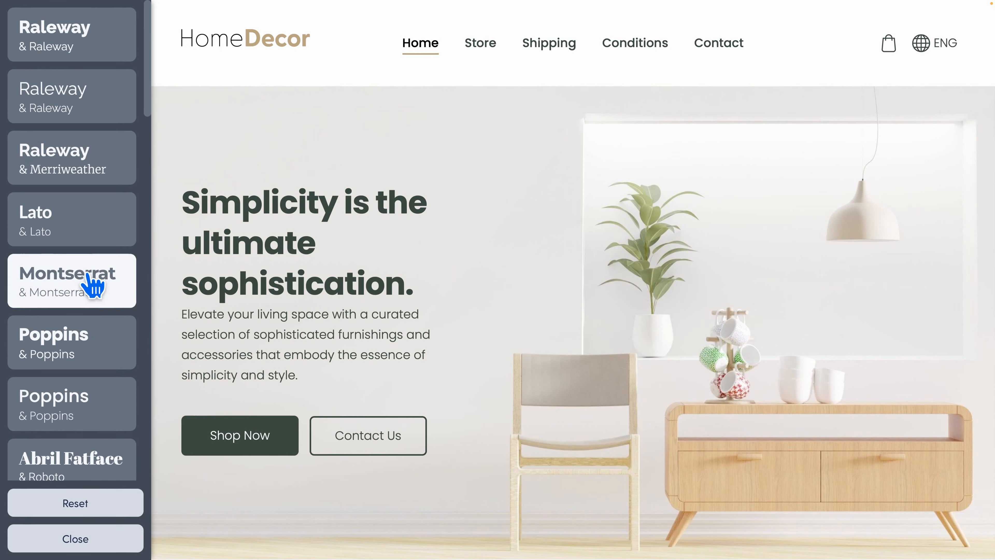
scroll(93, 288, down, 5)
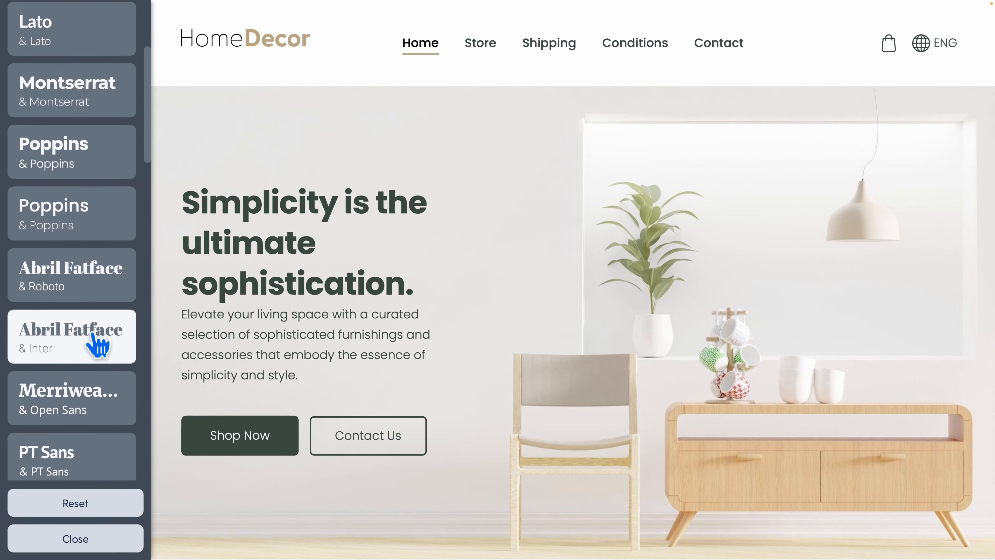
click(83, 370)
click(73, 398)
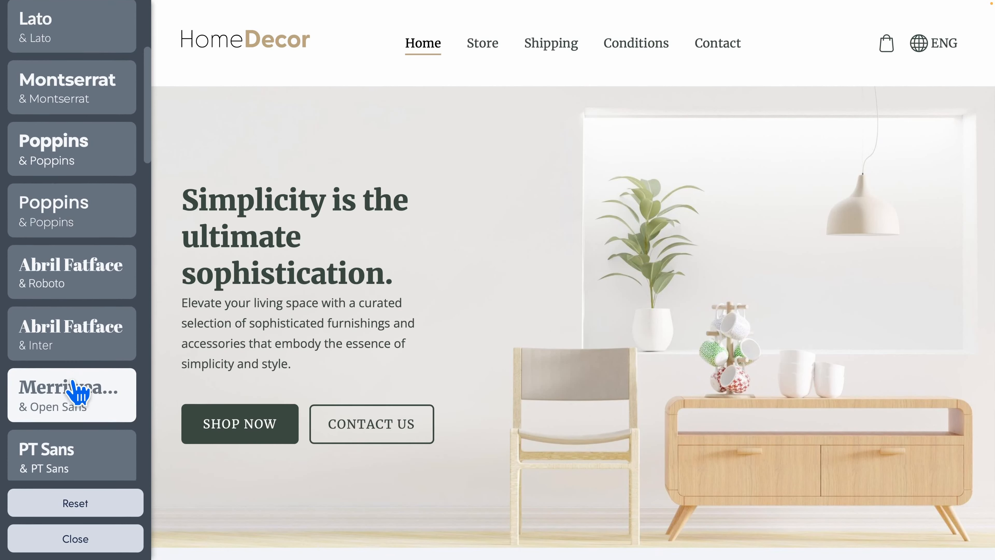
- Compare the Open Sans and Oswald & Lato font schemes, and apply Open Sans & Open Sans to the site
scroll(78, 392, down, 2)
click(78, 392)
click(76, 428)
scroll(76, 428, down, 5)
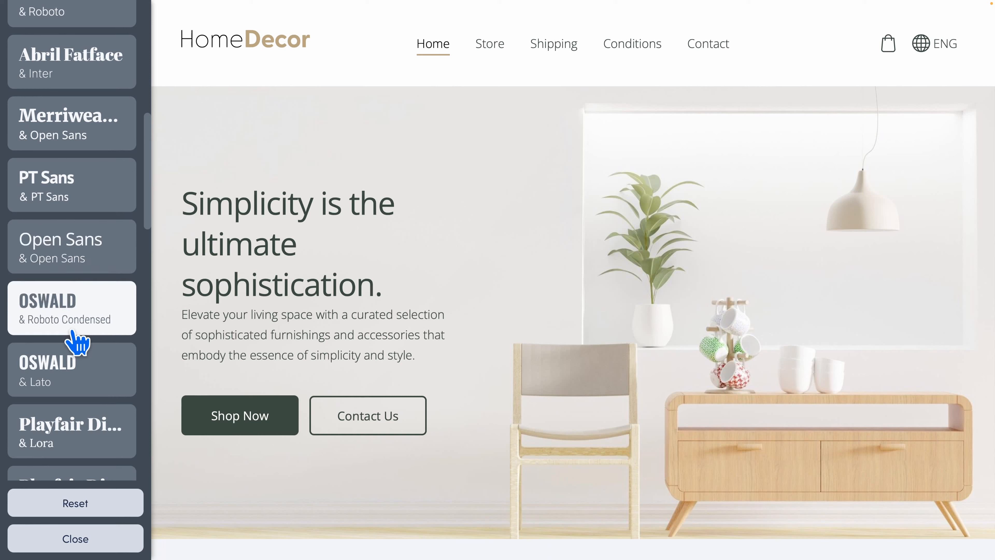
scroll(72, 331, down, 1)
scroll(75, 334, down, 3)
click(84, 257)
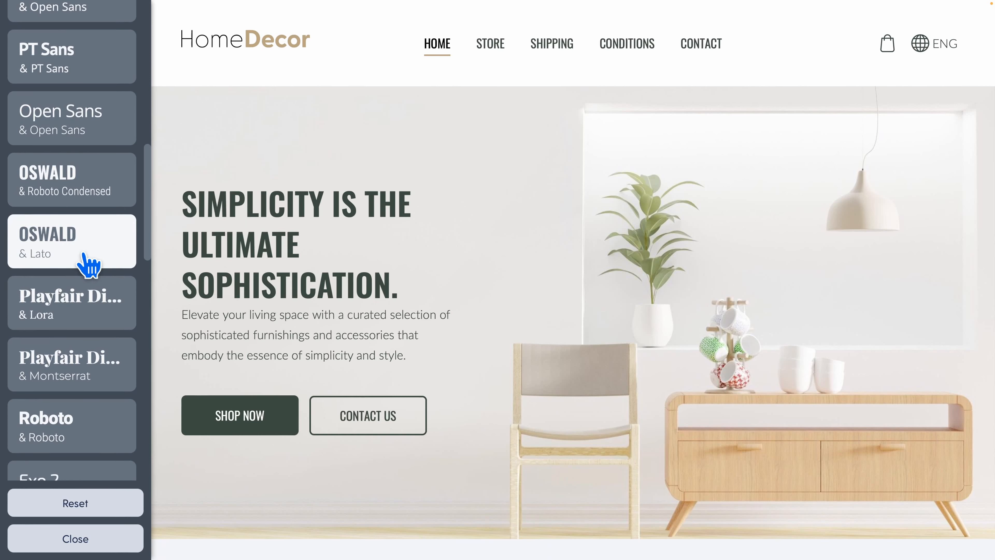
click(70, 120)
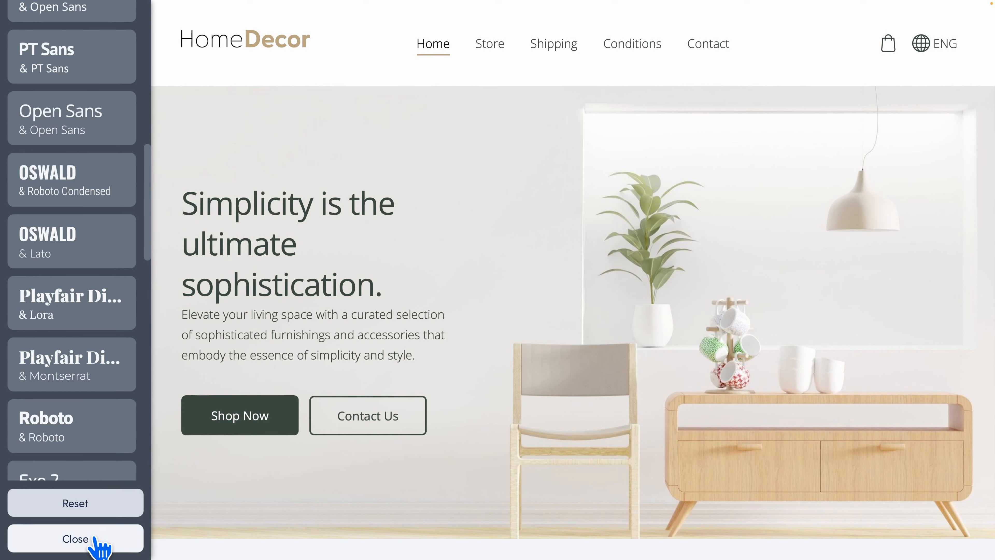
click(75, 539)
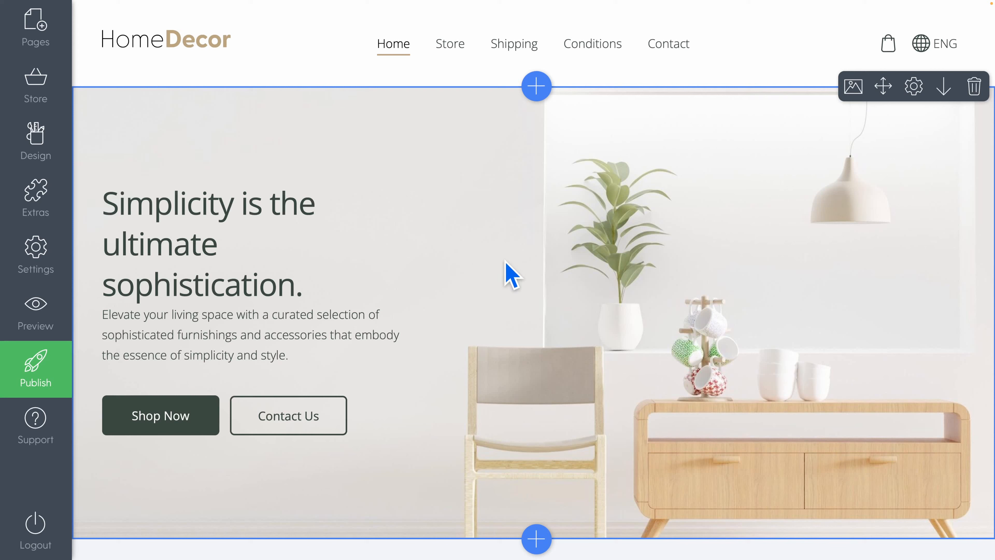
- Compare the button shapes in the design options and set the site's button style to fully rounded
click(38, 147)
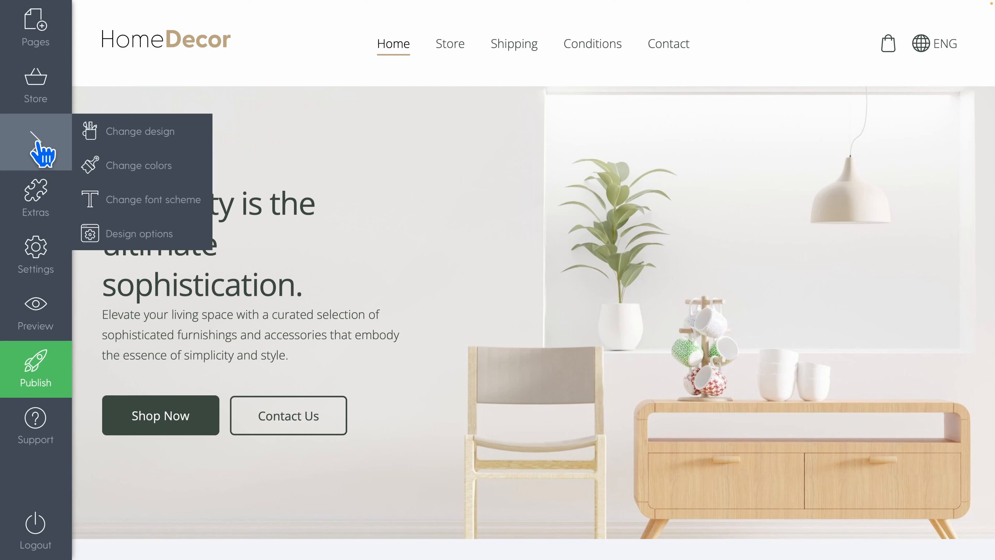
click(178, 236)
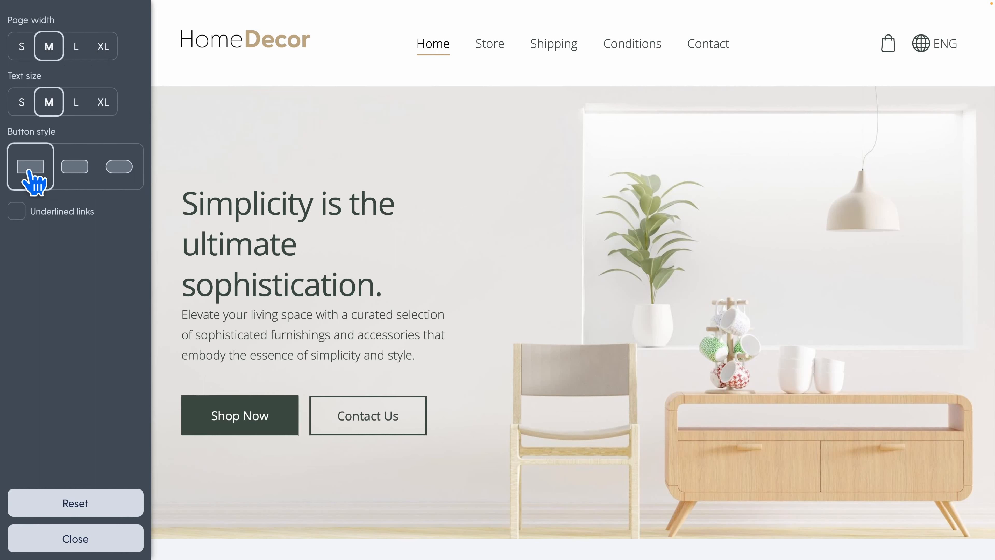
click(114, 172)
click(73, 169)
click(29, 167)
click(114, 177)
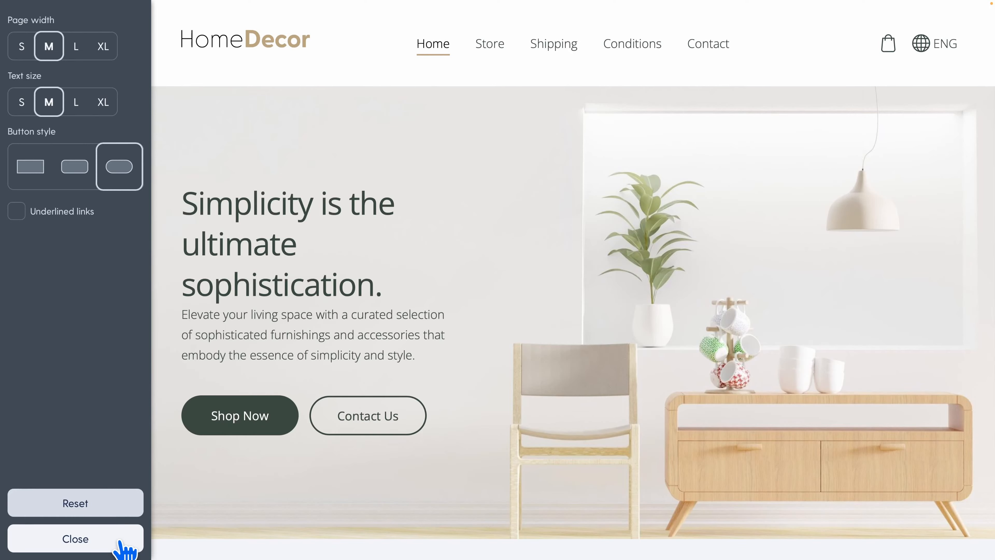
click(125, 549)
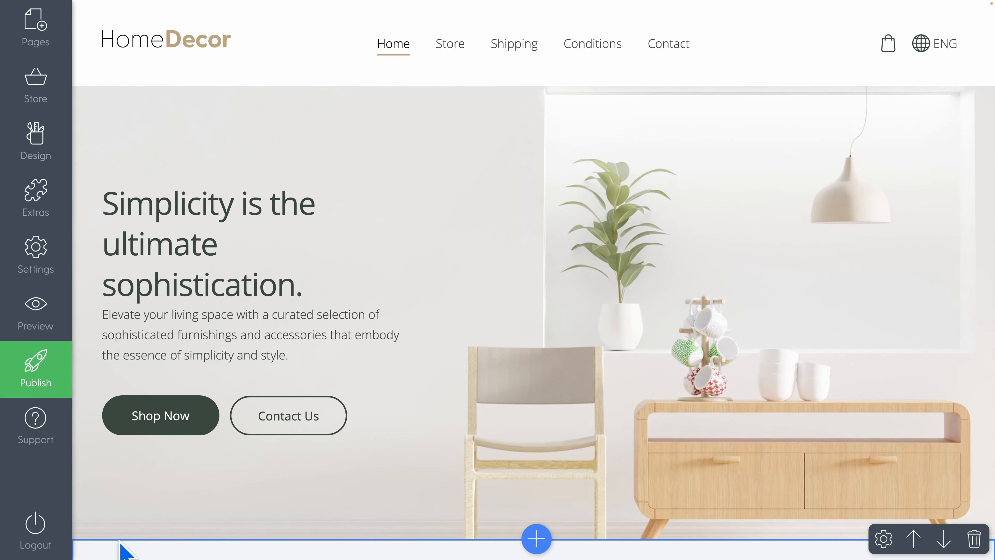
- Check the font and button styling on the Store page and down the Home page to the About Us block
scroll(484, 314, up, 10)
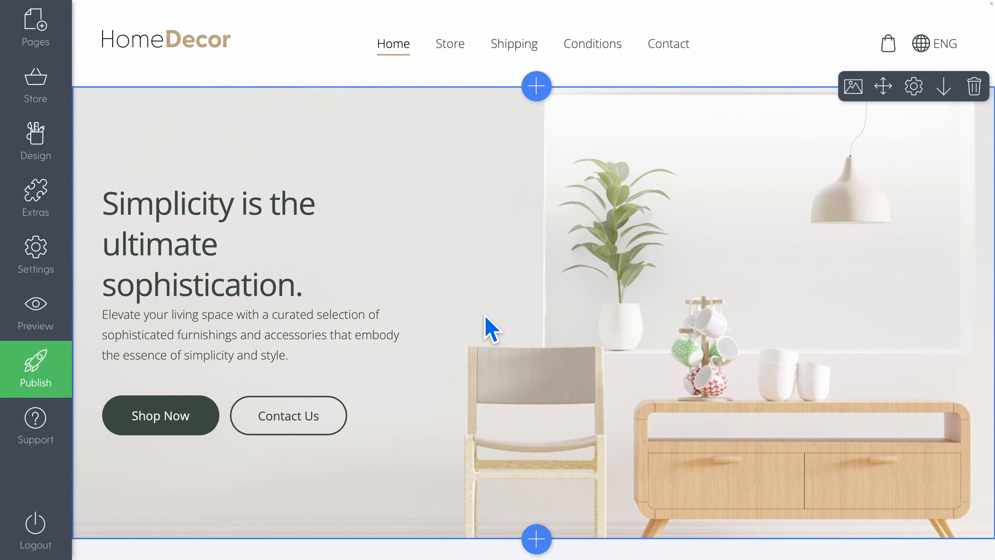
click(450, 42)
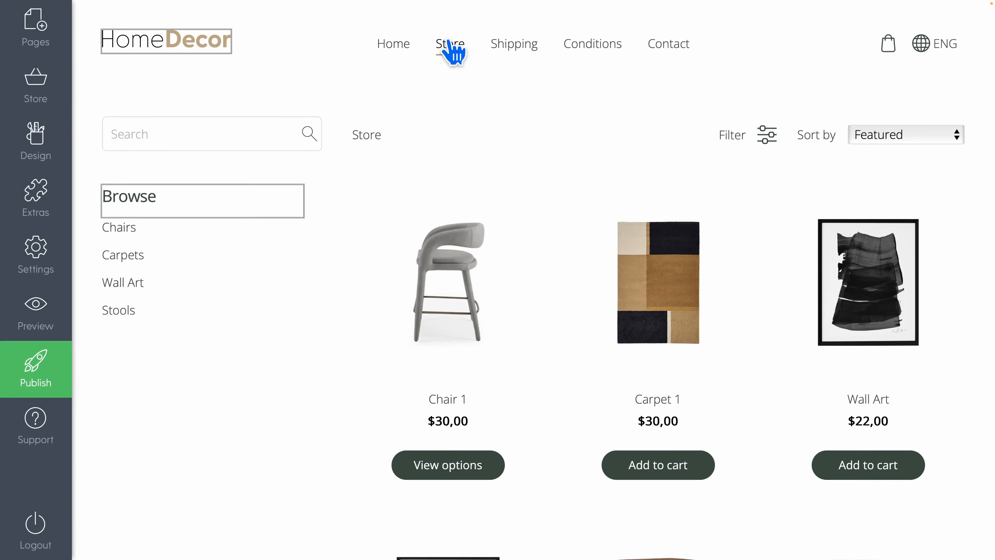
scroll(373, 305, down, 2)
scroll(372, 310, down, 6)
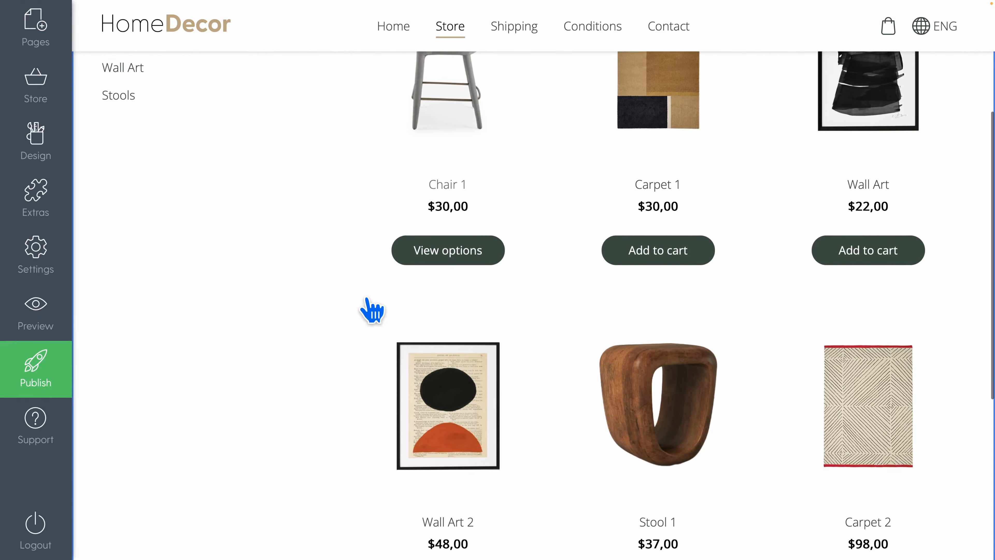
scroll(372, 310, up, 8)
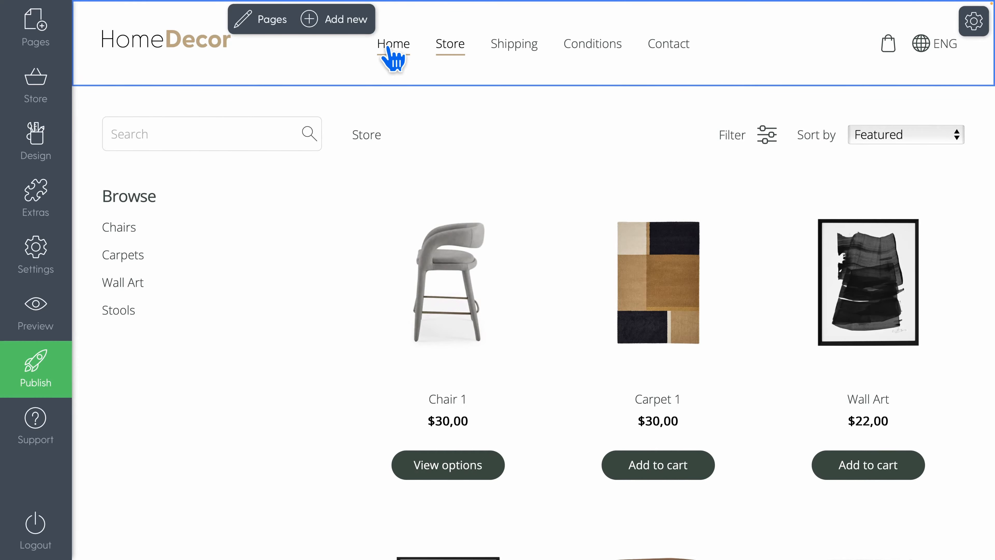
click(392, 55)
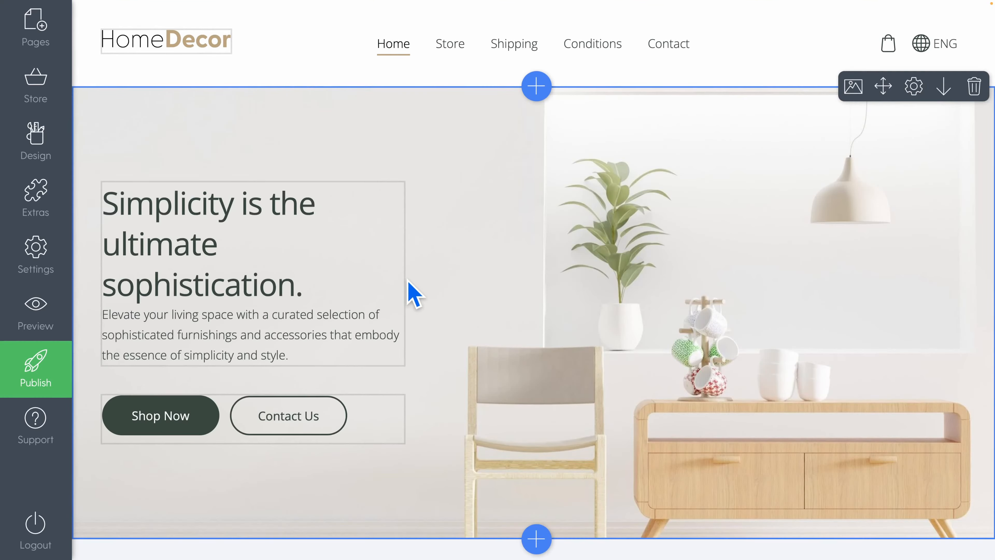
scroll(418, 324, down, 5)
scroll(421, 327, down, 15)
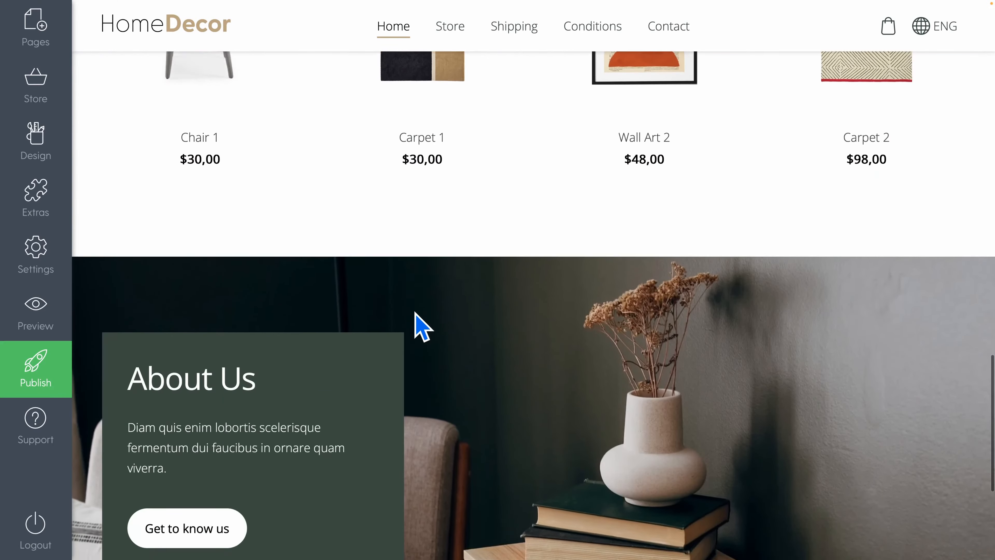
- Review the Home page's category, Latest Products and About Us sections and return to the opening banner
scroll(422, 328, up, 5)
scroll(422, 328, up, 5)
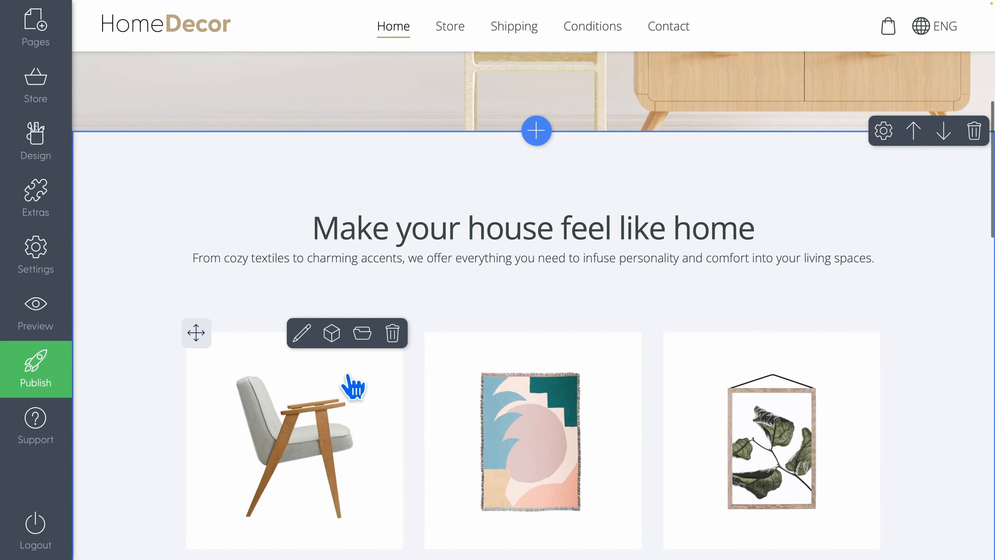
scroll(391, 415, down, 3)
scroll(391, 416, down, 5)
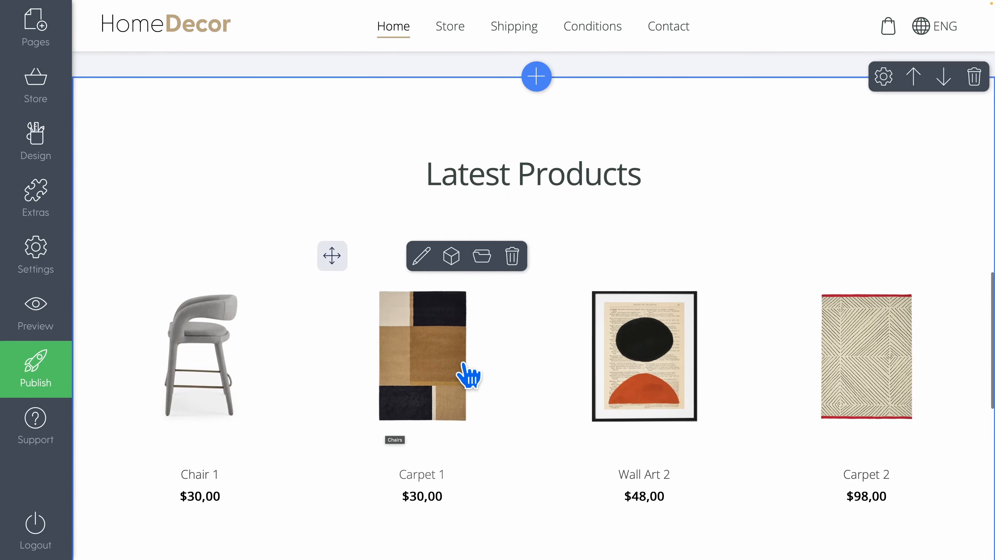
scroll(533, 322, up, 4)
scroll(533, 322, down, 10)
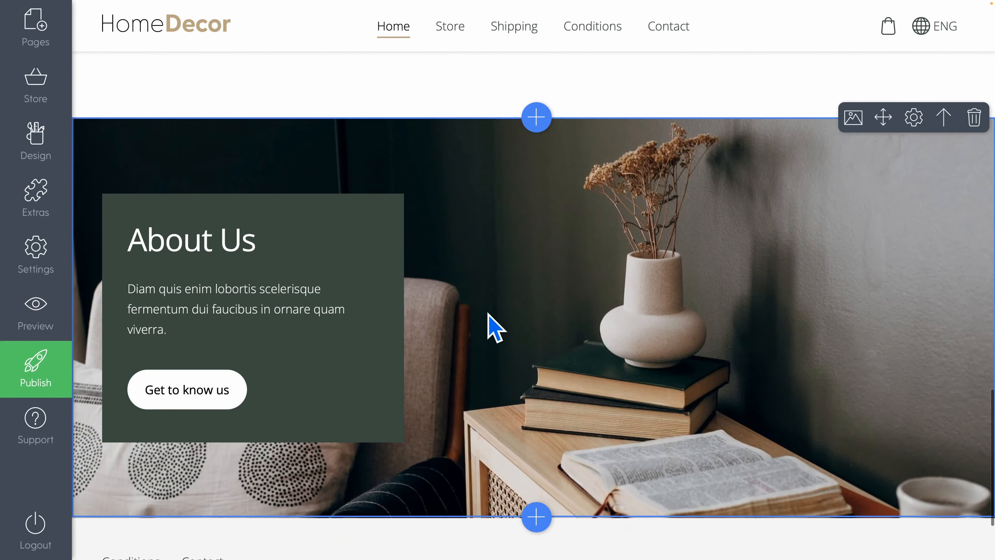
scroll(489, 313, up, 15)
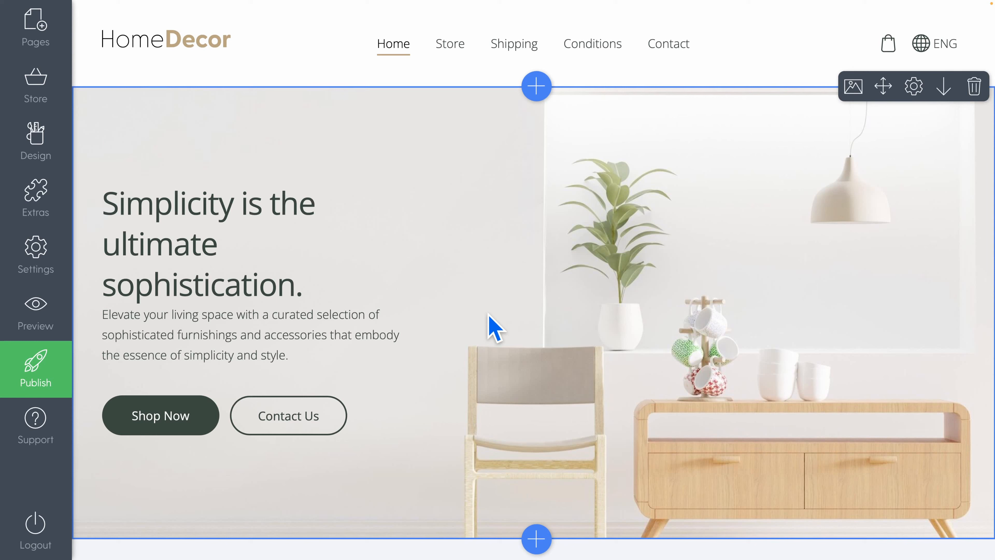
- Open the general settings, look through the Website and User Account details, and return to the editor
click(33, 251)
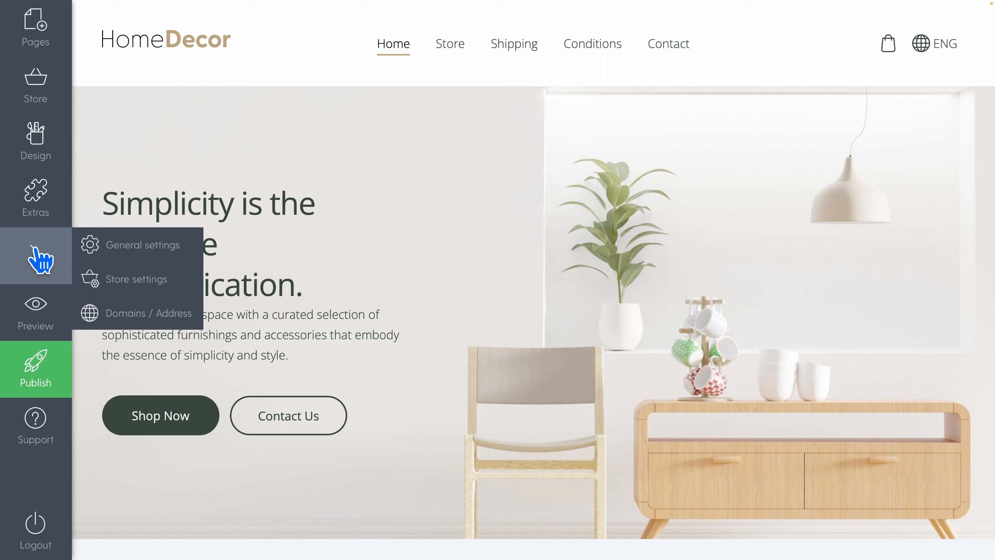
click(178, 247)
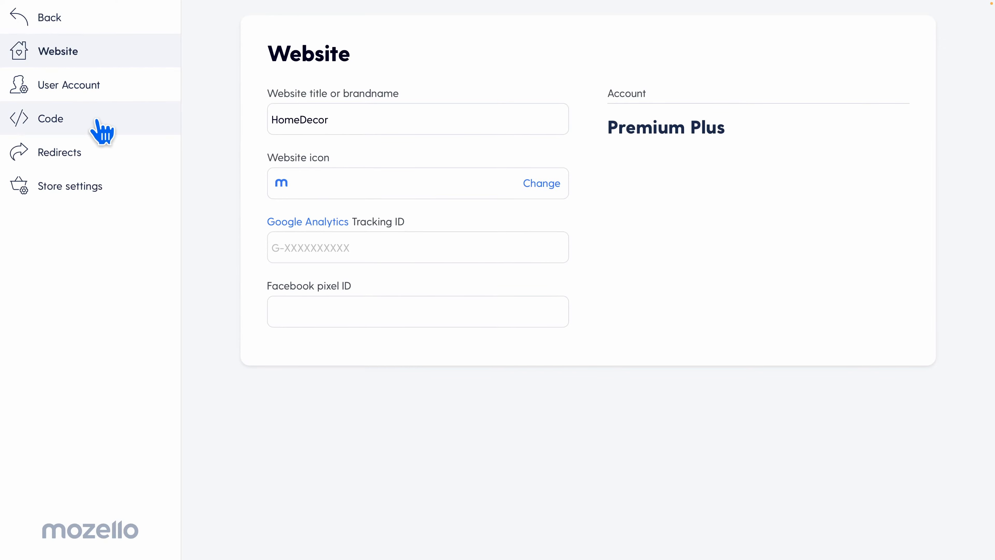
click(105, 90)
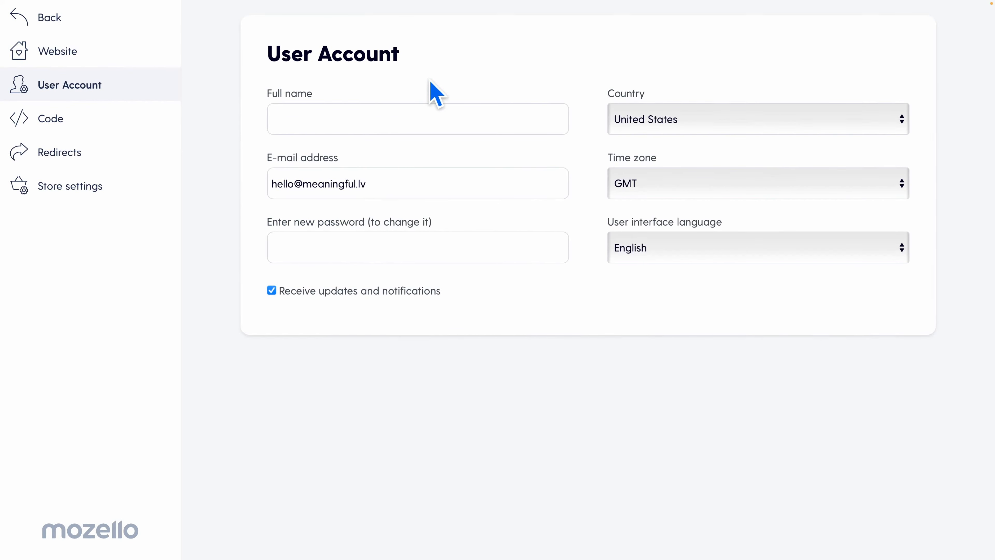
click(60, 27)
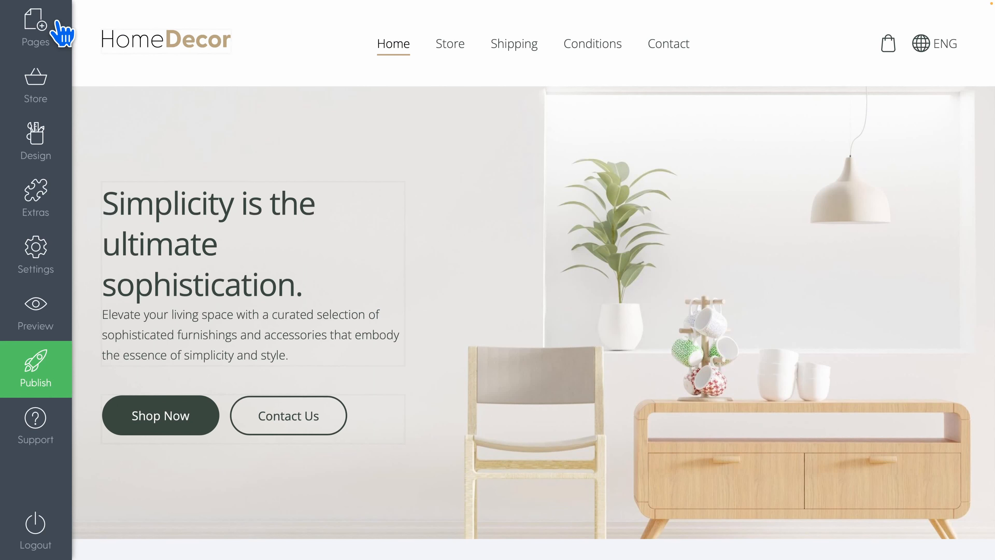
- Open the website address settings, view the options for buying or adding a domain, and close them
mouse_move(46, 255)
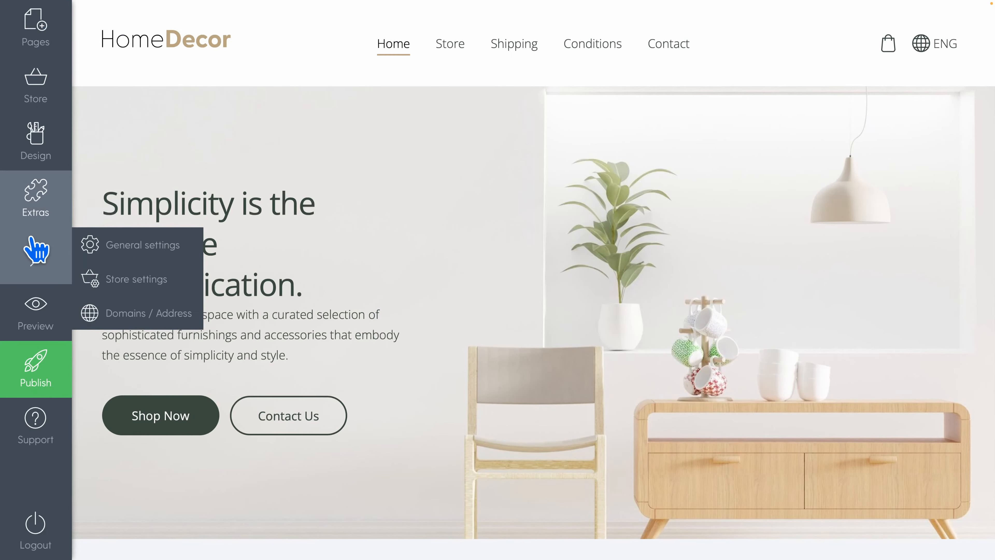
click(157, 316)
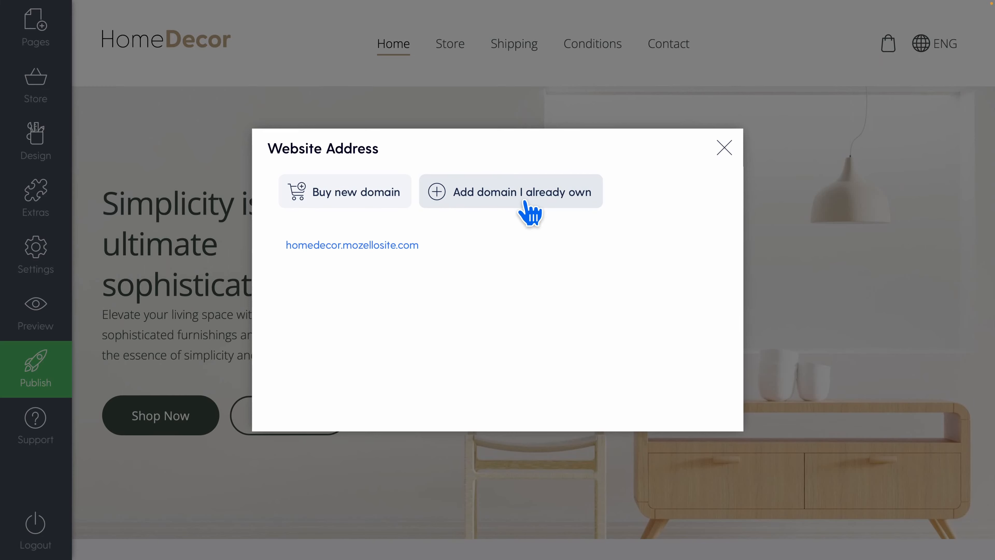
click(724, 148)
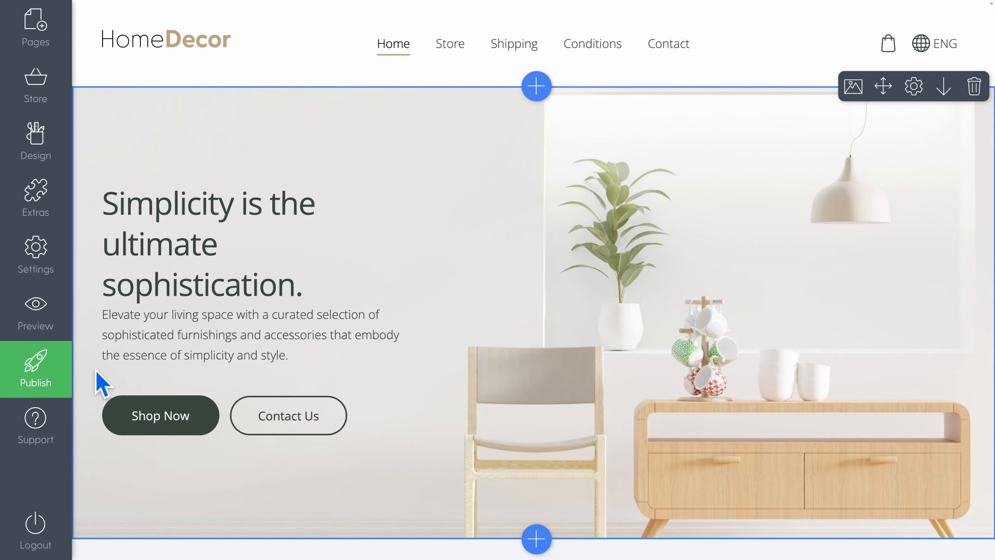
- Publish the website and review the live Home page from the opening banner down to the footer and back
click(63, 367)
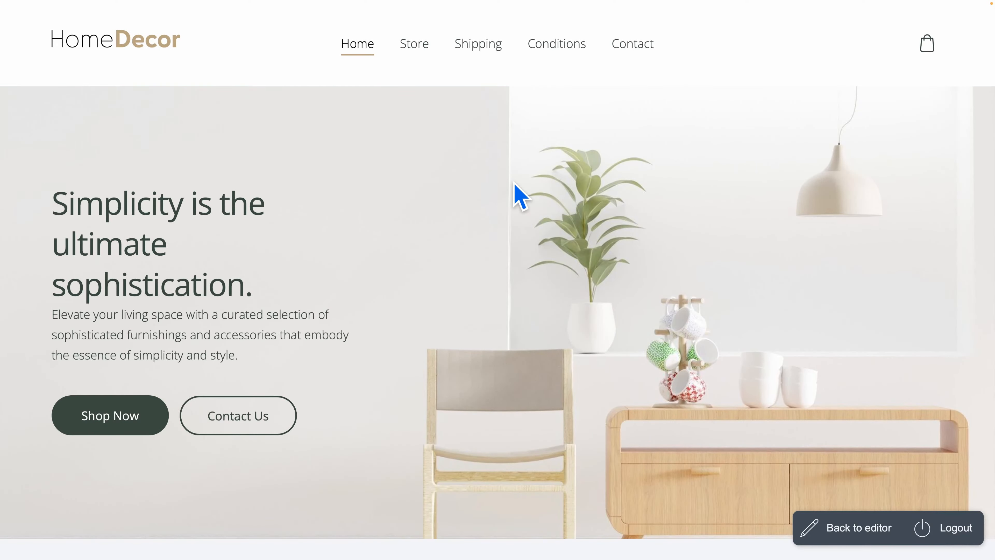
scroll(514, 182, down, 5)
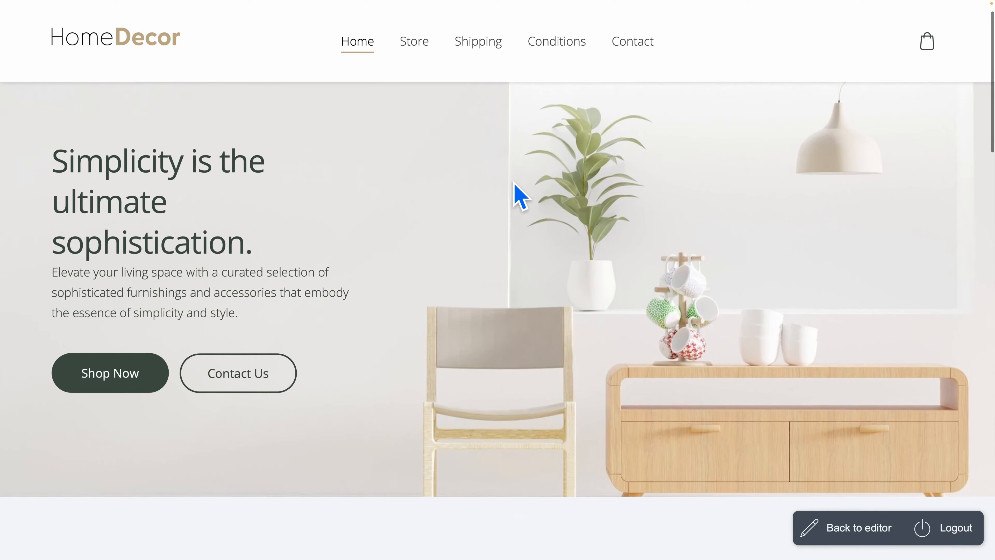
scroll(514, 181, down, 5)
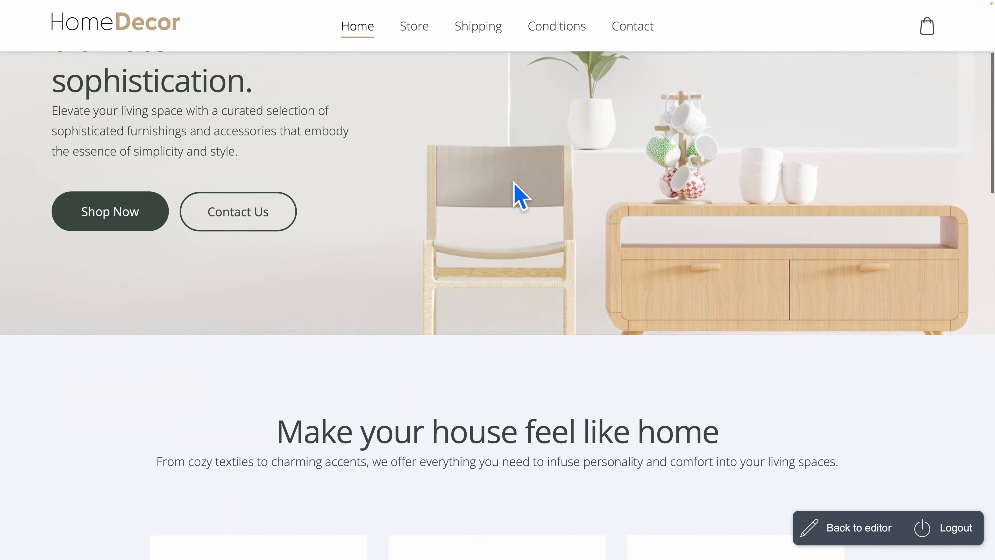
scroll(514, 182, down, 12)
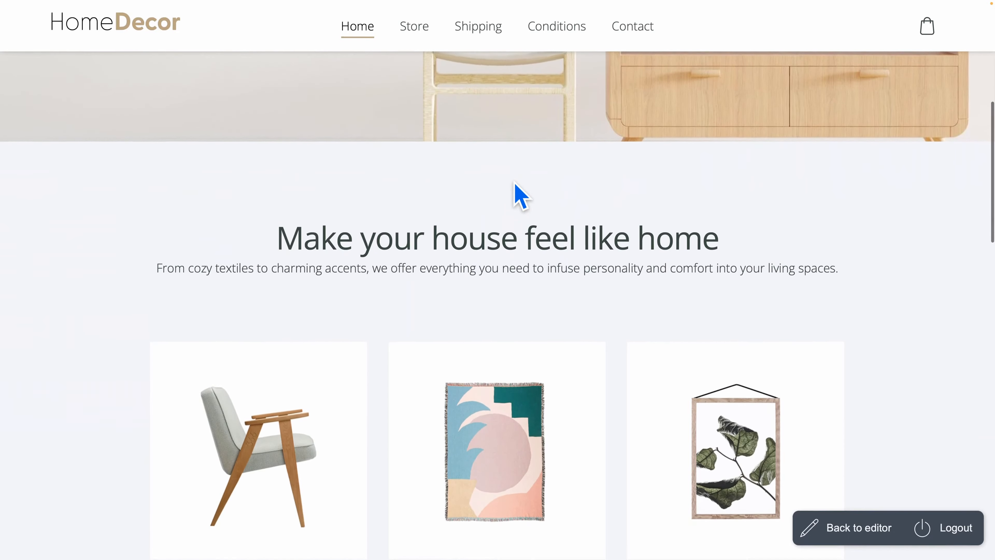
scroll(515, 184, down, 12)
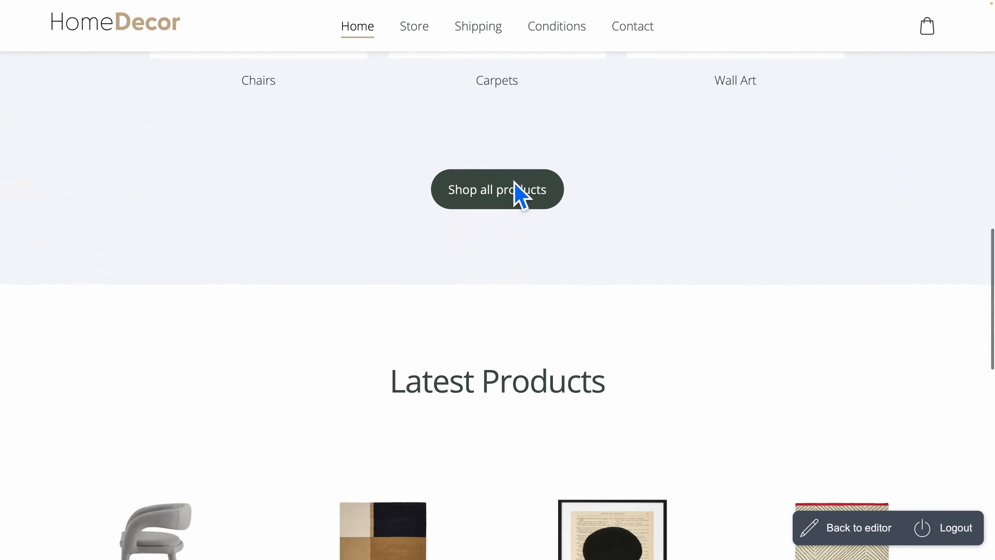
scroll(515, 184, down, 6)
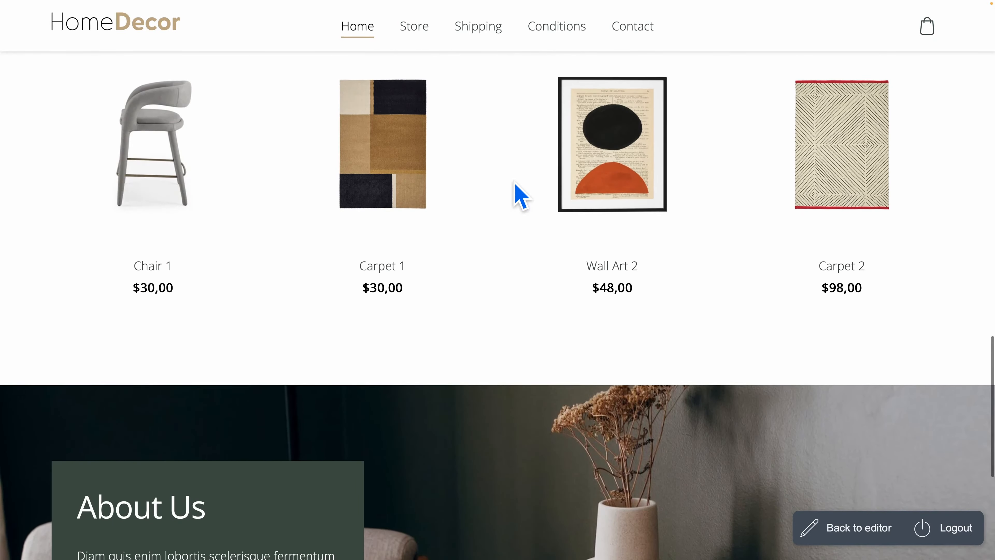
scroll(514, 184, down, 4)
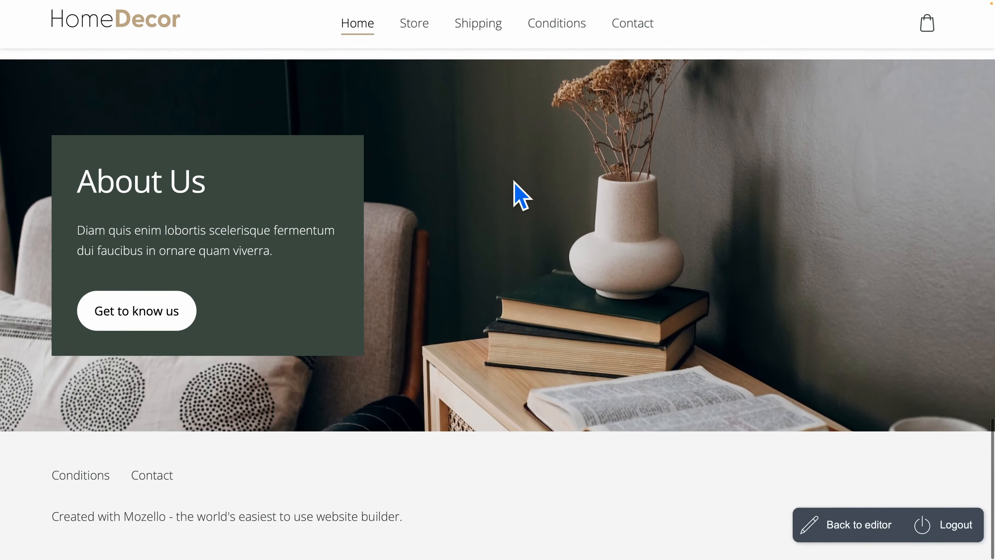
scroll(514, 183, up, 7)
scroll(514, 184, up, 10)
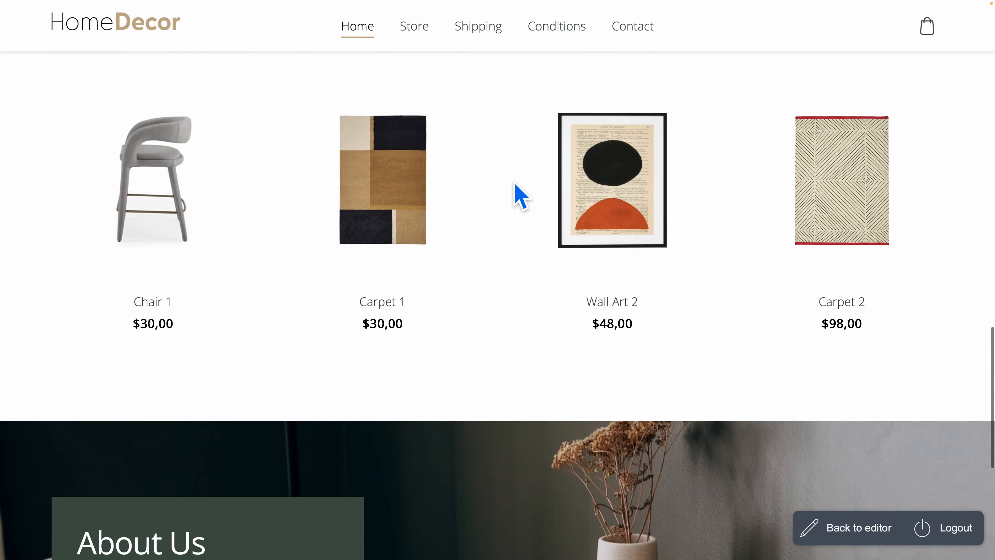
scroll(514, 183, up, 15)
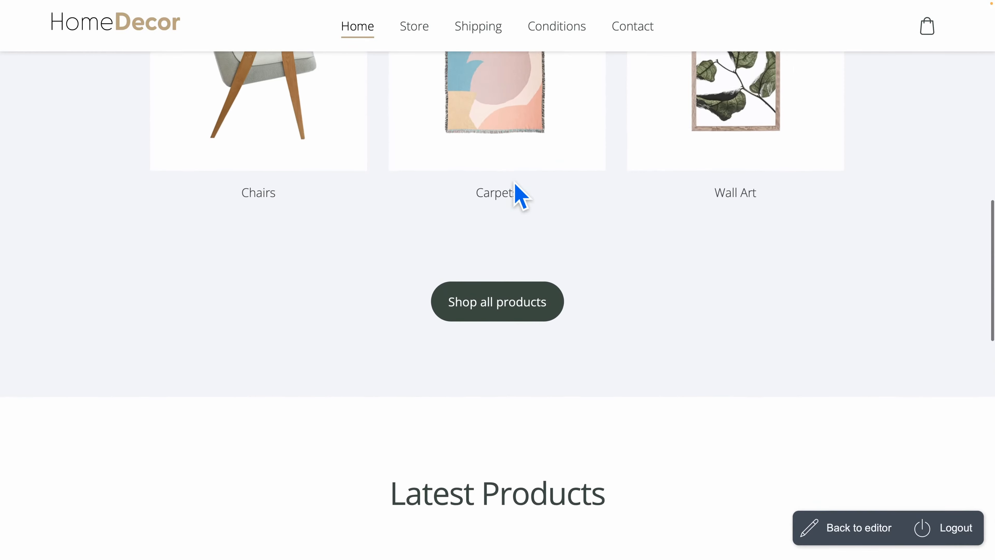
scroll(514, 183, up, 6)
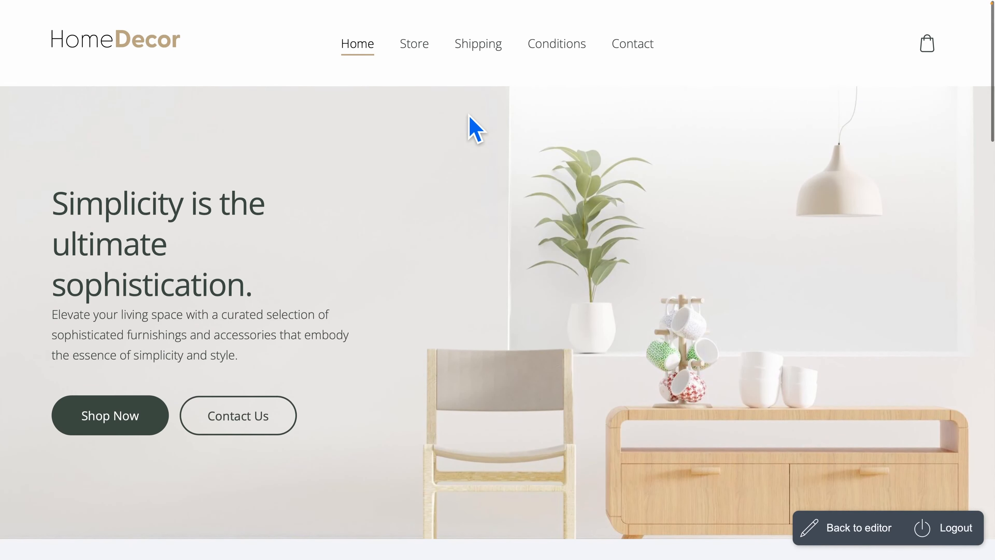
- Open the Store page of the published site and look through the product grid down to the footer
click(418, 49)
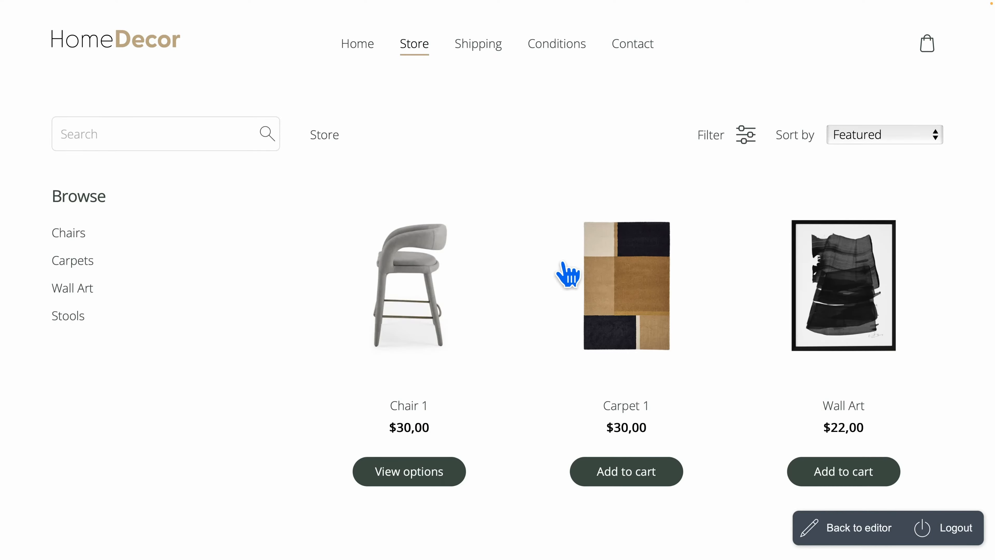
scroll(554, 294, down, 6)
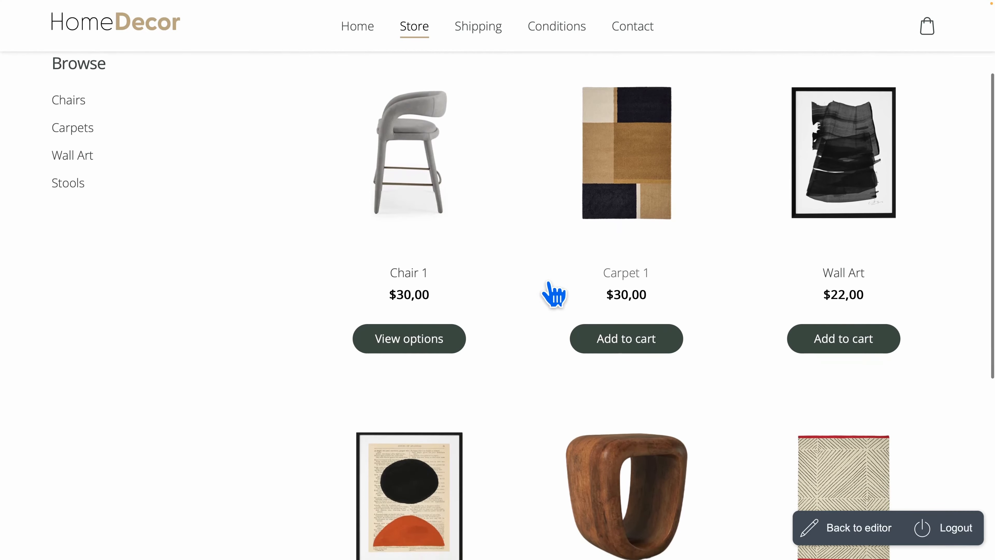
scroll(554, 294, down, 4)
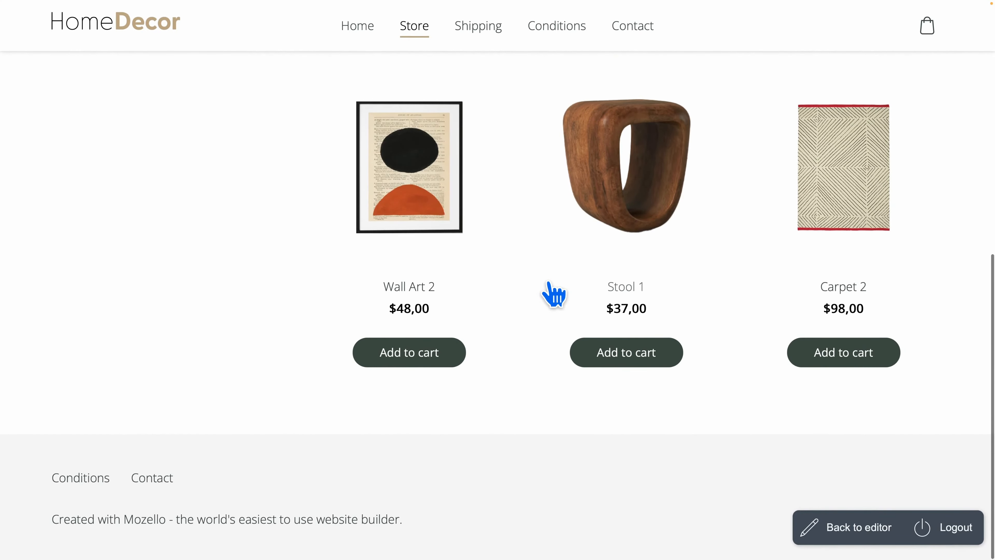
- Add one Carpet 1 to the cart from the published Store page and close the cart
scroll(554, 294, up, 8)
scroll(554, 293, up, 3)
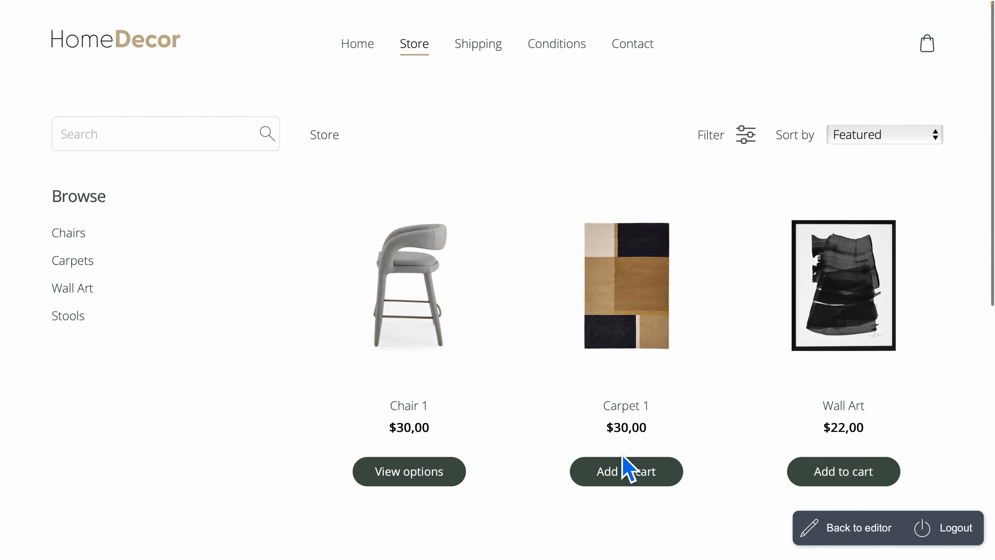
click(627, 471)
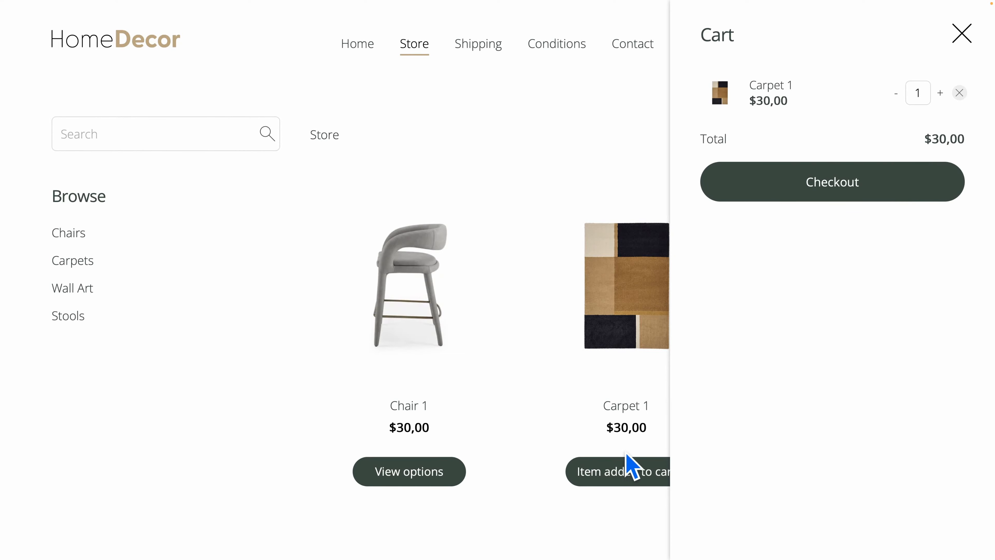
click(960, 43)
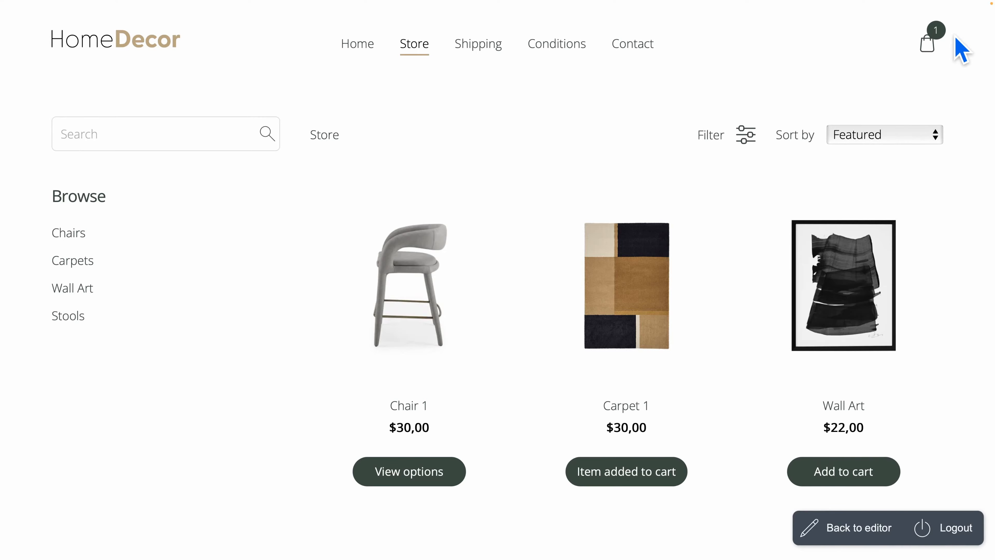